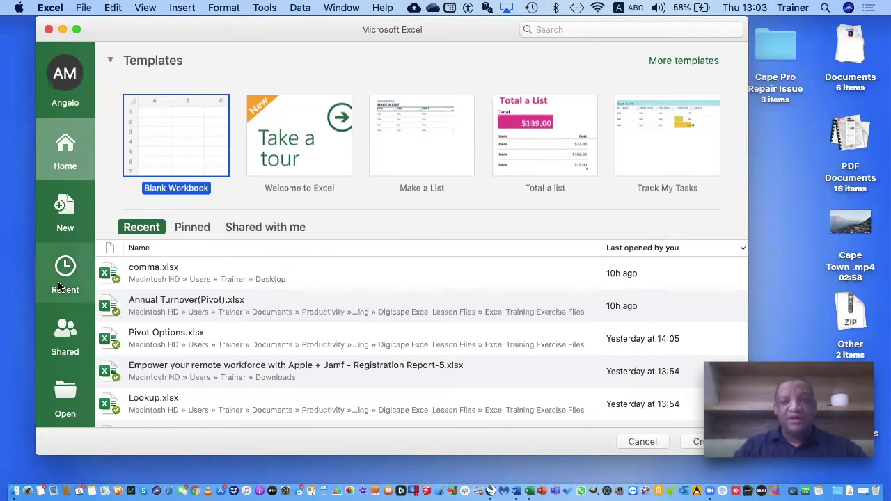
Look through the available new-workbook templates and the list of recently opened workbooks
{"action": "left_click", "coordinate": [77, 227]}
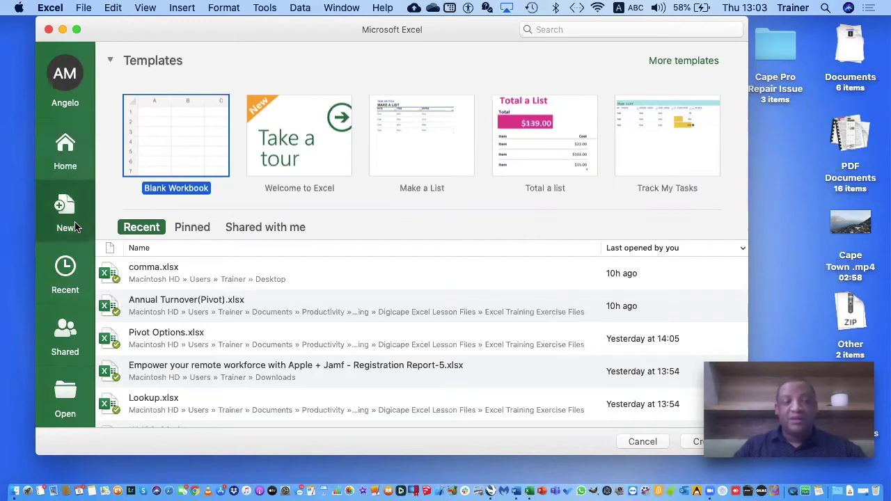
{"action": "scroll", "coordinate": [195, 297], "scroll_direction": "down", "scroll_amount": 5}
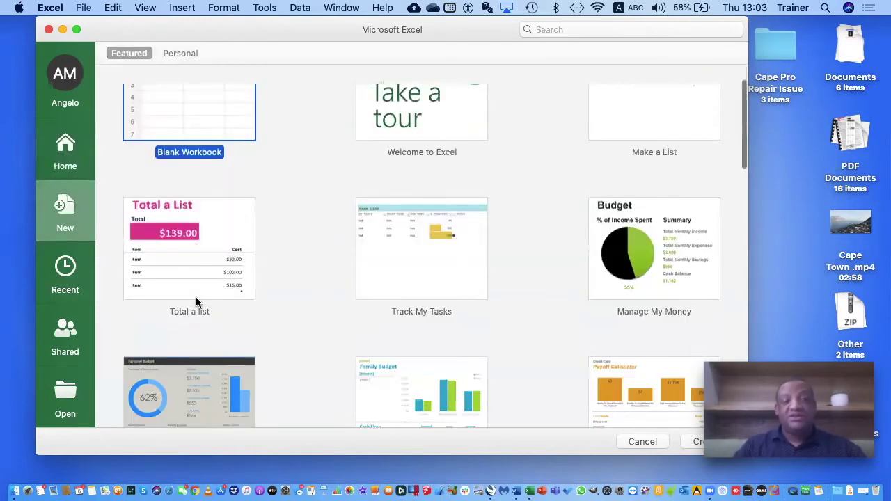
{"action": "left_click", "coordinate": [70, 286]}
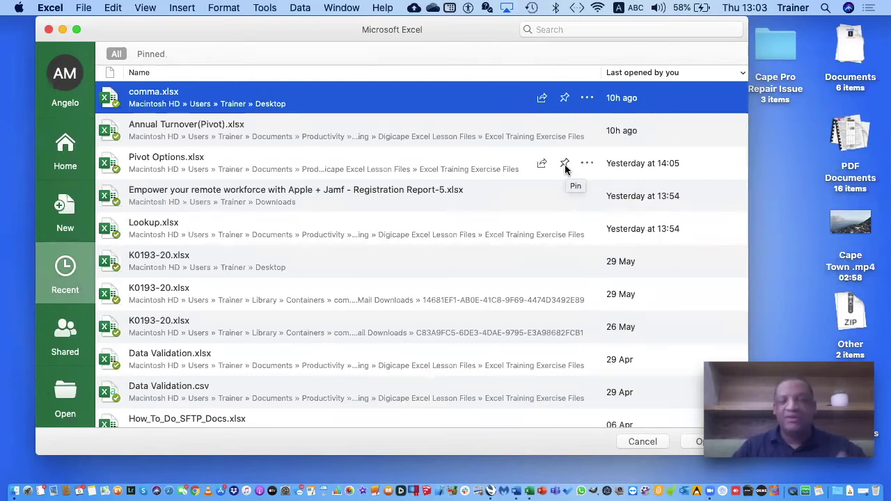
{"action": "scroll", "coordinate": [302, 183], "scroll_direction": "down", "scroll_amount": 4}
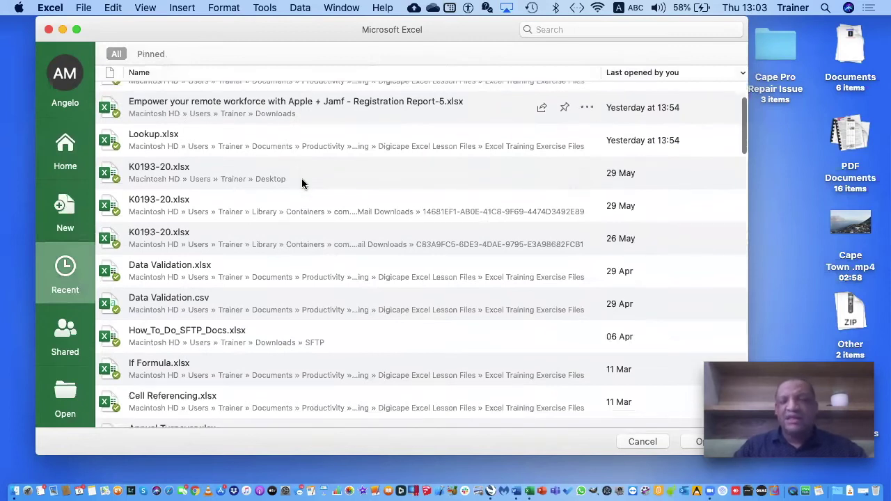
{"action": "scroll", "coordinate": [302, 183], "scroll_direction": "down", "scroll_amount": 10}
{"action": "scroll", "coordinate": [302, 183], "scroll_direction": "up", "scroll_amount": 5}
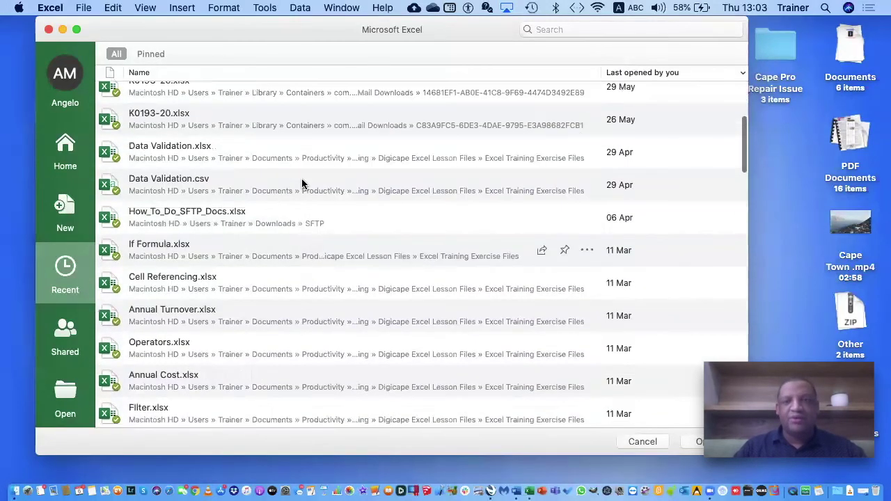
{"action": "scroll", "coordinate": [301, 183], "scroll_direction": "up", "scroll_amount": 9}
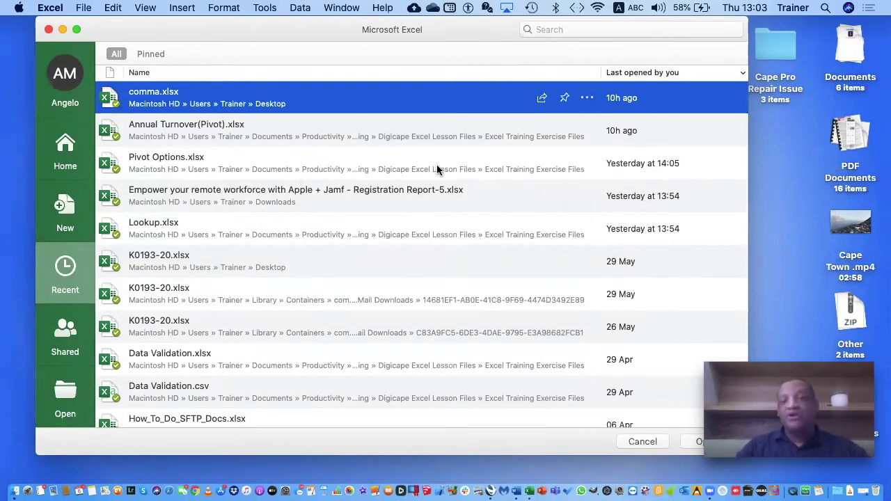
{"action": "scroll", "coordinate": [626, 244], "scroll_direction": "down", "scroll_amount": 5}
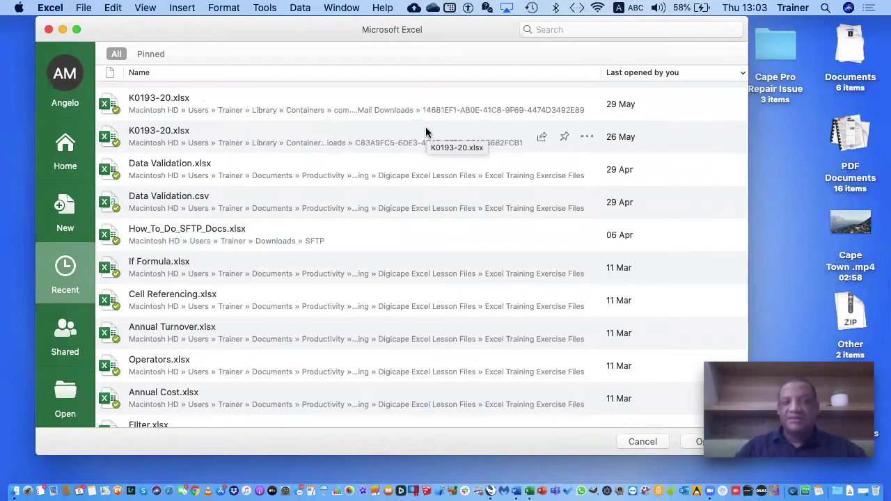
{"action": "scroll", "coordinate": [427, 132], "scroll_direction": "up", "scroll_amount": 3}
{"action": "scroll", "coordinate": [427, 132], "scroll_direction": "up", "scroll_amount": 3}
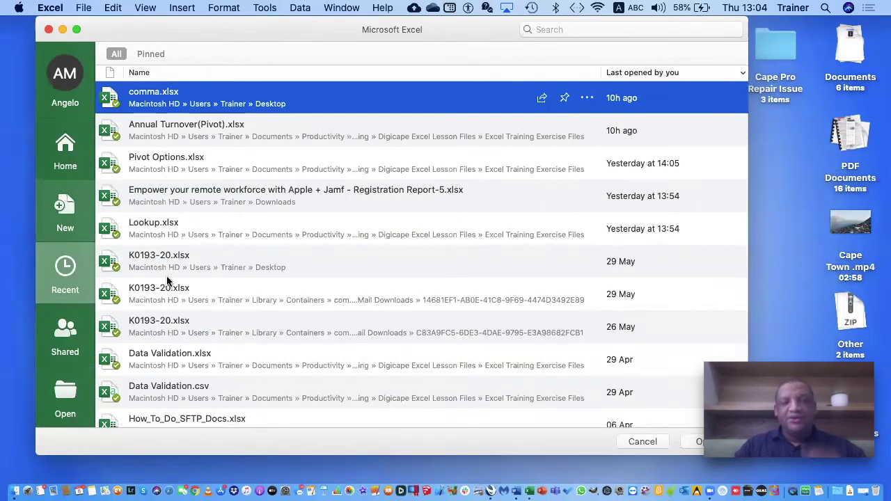
Browse the featured templates and create a new workbook from the Blank Workbook template
{"action": "scroll", "coordinate": [243, 306], "scroll_direction": "down", "scroll_amount": 3}
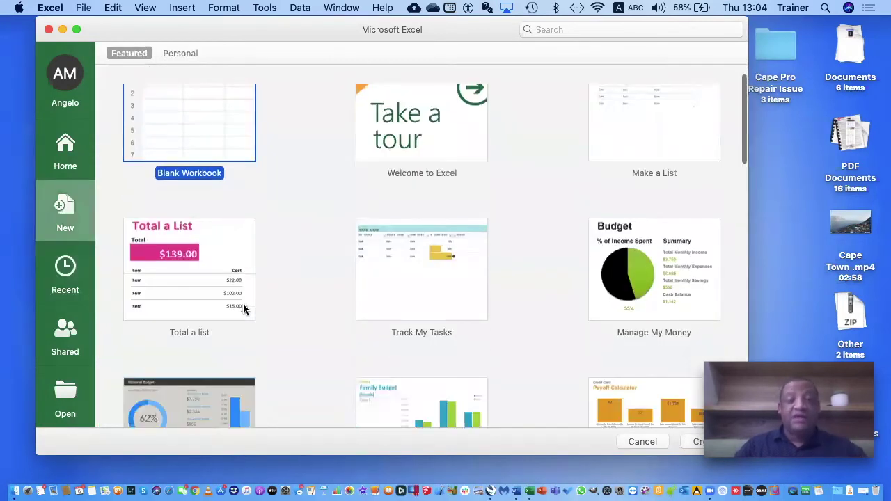
{"action": "scroll", "coordinate": [243, 308], "scroll_direction": "down", "scroll_amount": 3}
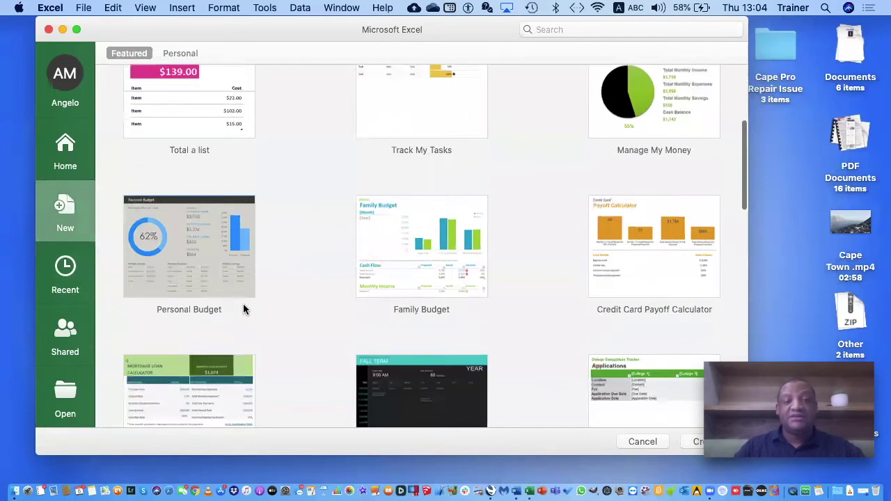
{"action": "scroll", "coordinate": [243, 308], "scroll_direction": "down", "scroll_amount": 10}
{"action": "scroll", "coordinate": [242, 308], "scroll_direction": "up", "scroll_amount": 10}
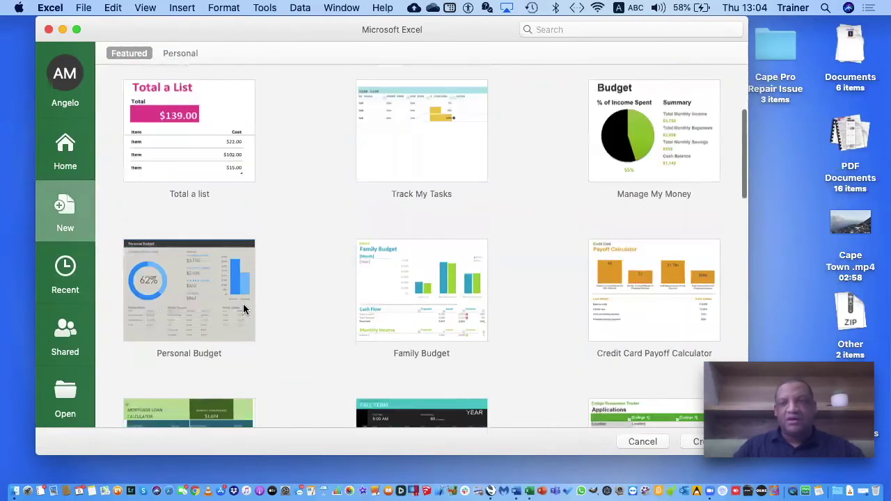
{"action": "scroll", "coordinate": [243, 309], "scroll_direction": "up", "scroll_amount": 1}
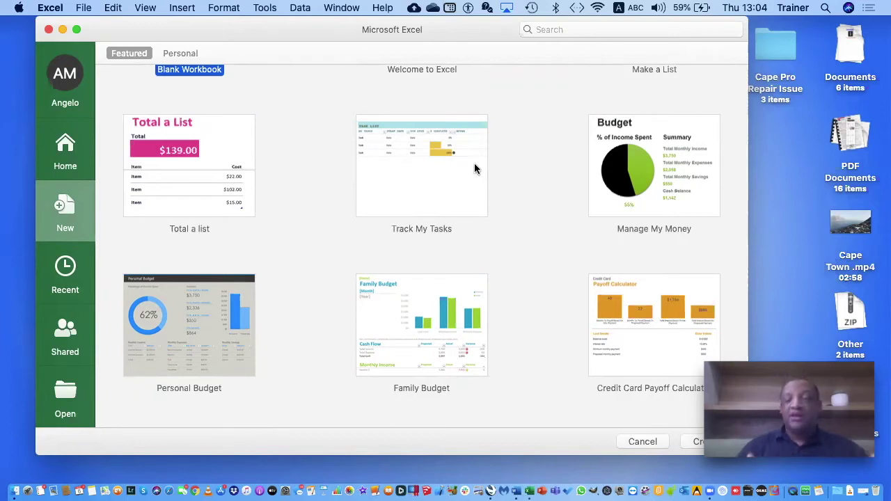
{"action": "scroll", "coordinate": [475, 168], "scroll_direction": "up", "scroll_amount": 3}
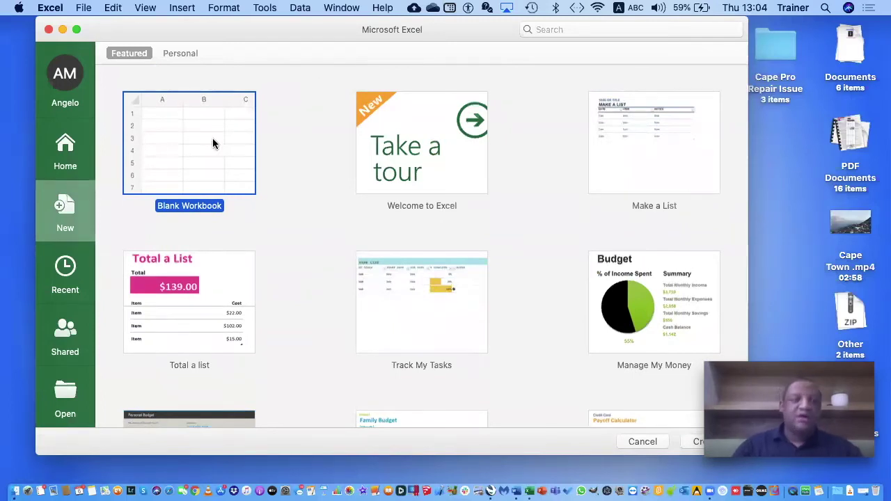
{"action": "left_click", "coordinate": [176, 142]}
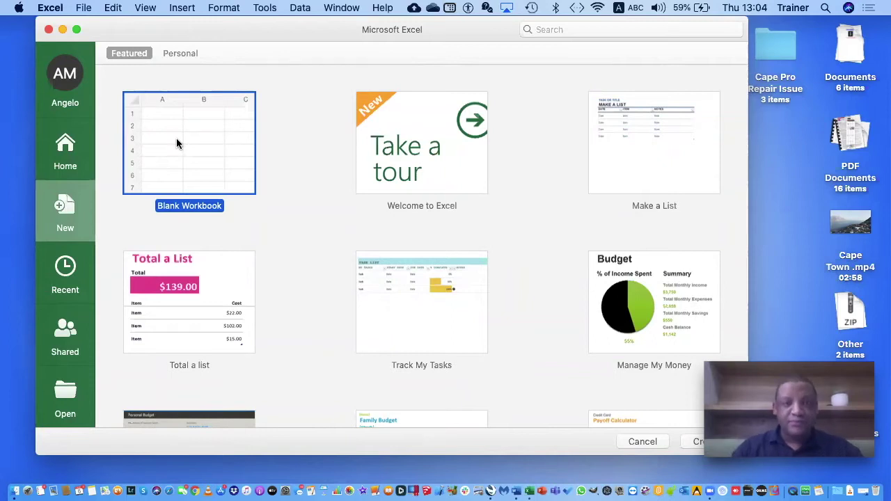
{"action": "double_click", "coordinate": [177, 142]}
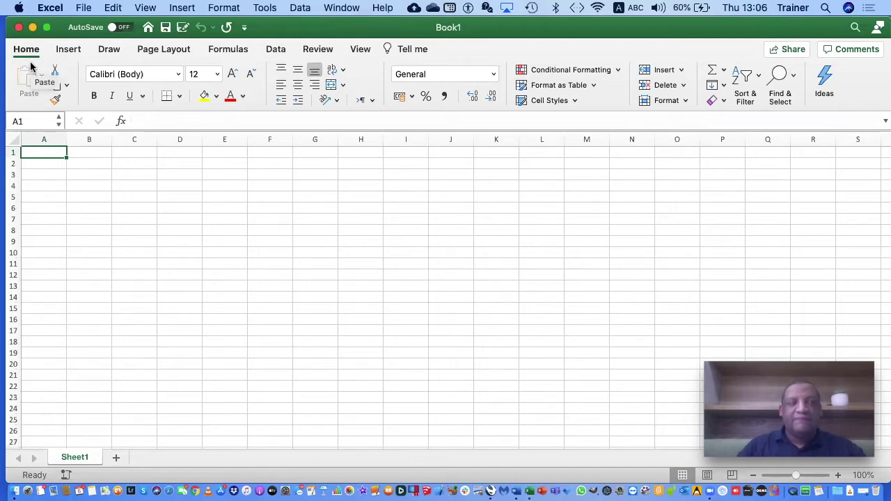
Examine the ribbon commands for inserting, drawing and page layout, and return to the Home commands
{"action": "left_click", "coordinate": [67, 50]}
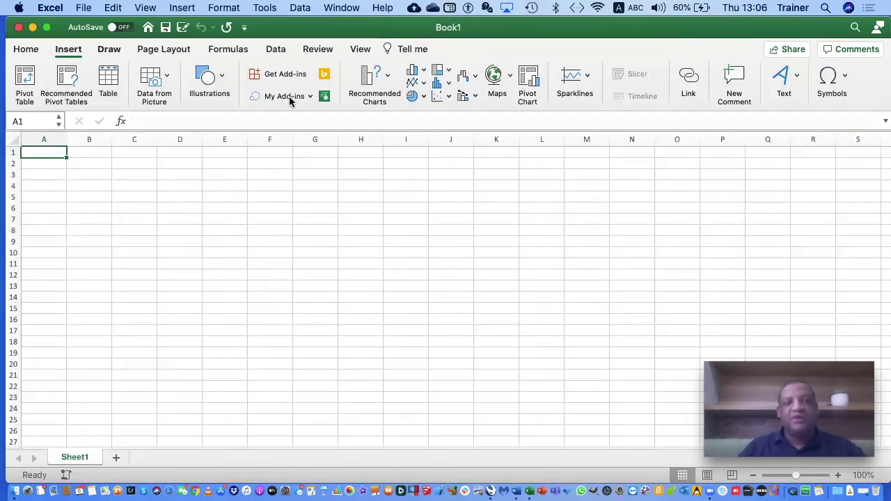
{"action": "left_click", "coordinate": [108, 48]}
{"action": "left_click", "coordinate": [163, 51]}
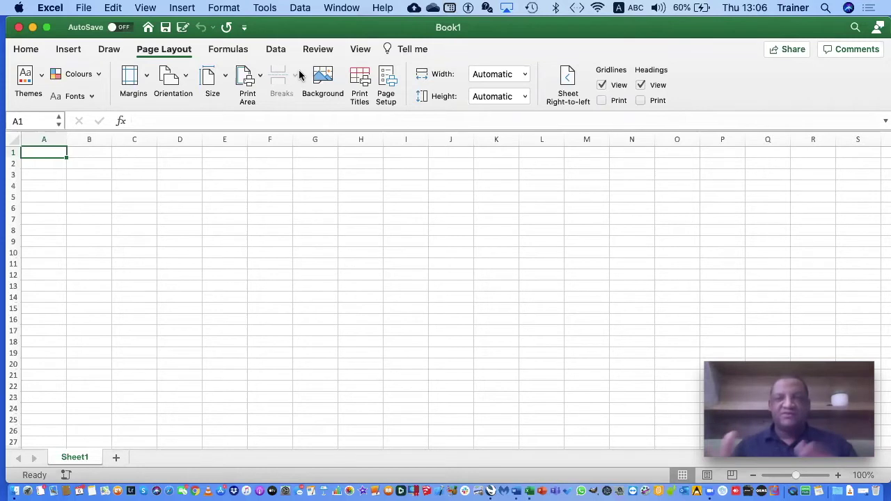
{"action": "left_click", "coordinate": [27, 49]}
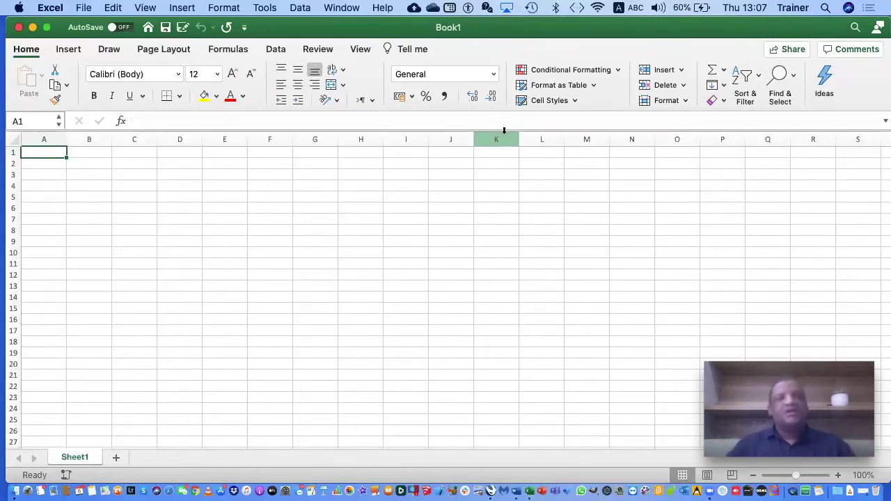
Turn on Group Titles for the ribbon in the View preferences and close the preferences
{"action": "left_click", "coordinate": [59, 9]}
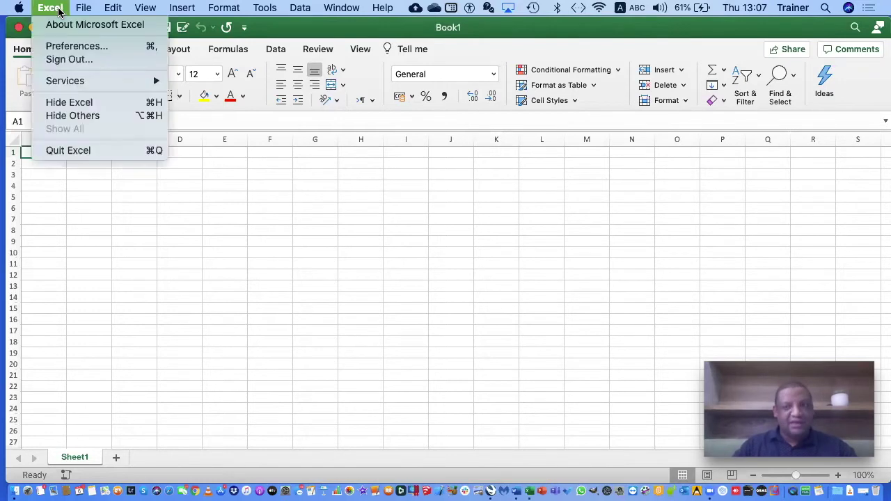
{"action": "left_click", "coordinate": [58, 47]}
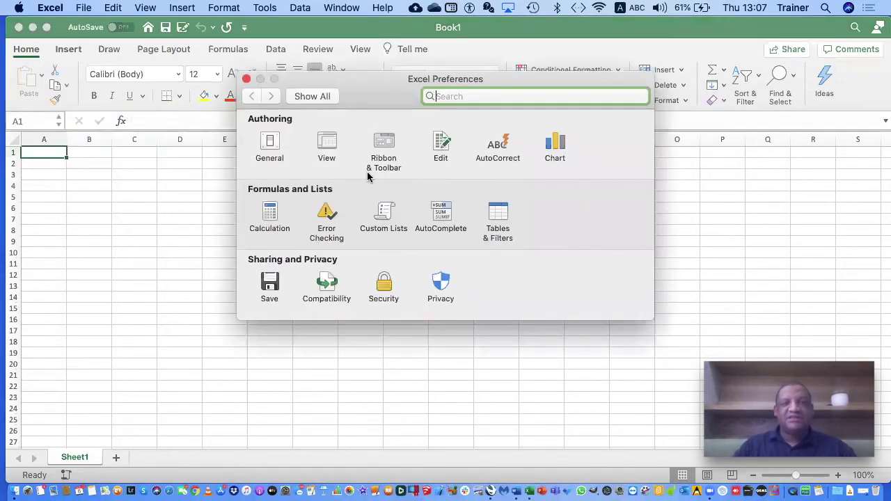
{"action": "left_click", "coordinate": [321, 153]}
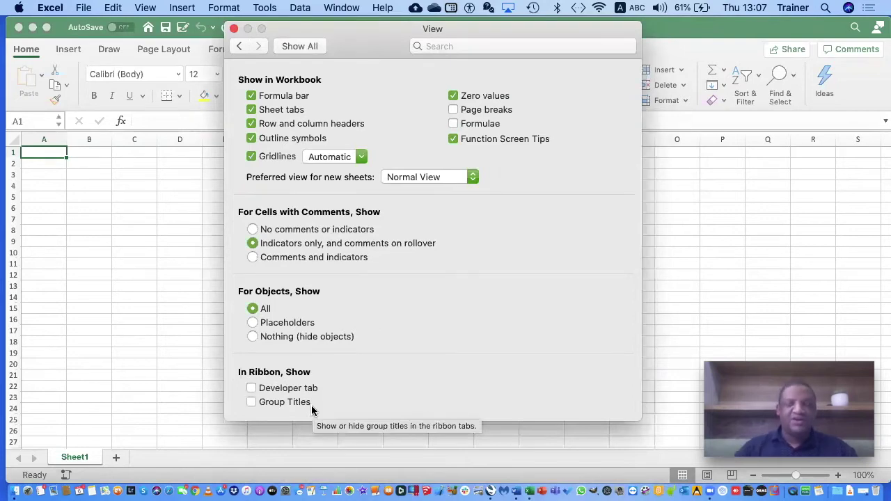
{"action": "left_click", "coordinate": [251, 403]}
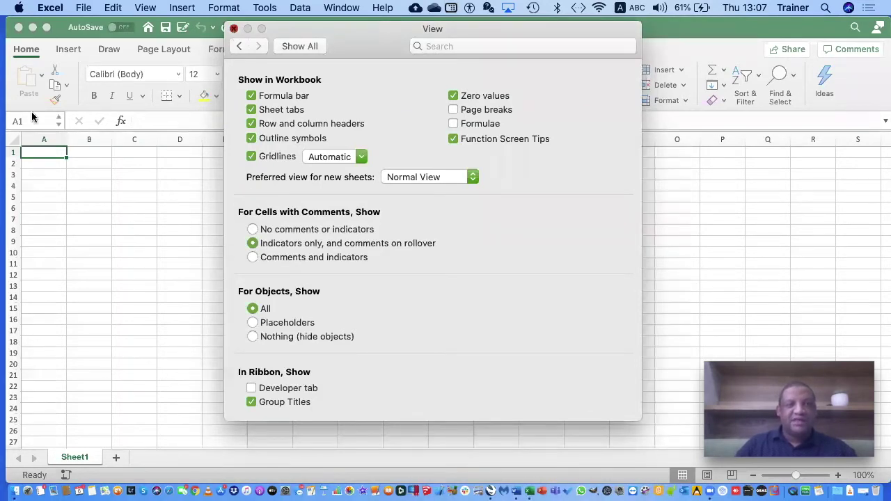
{"action": "key", "text": "super+w"}
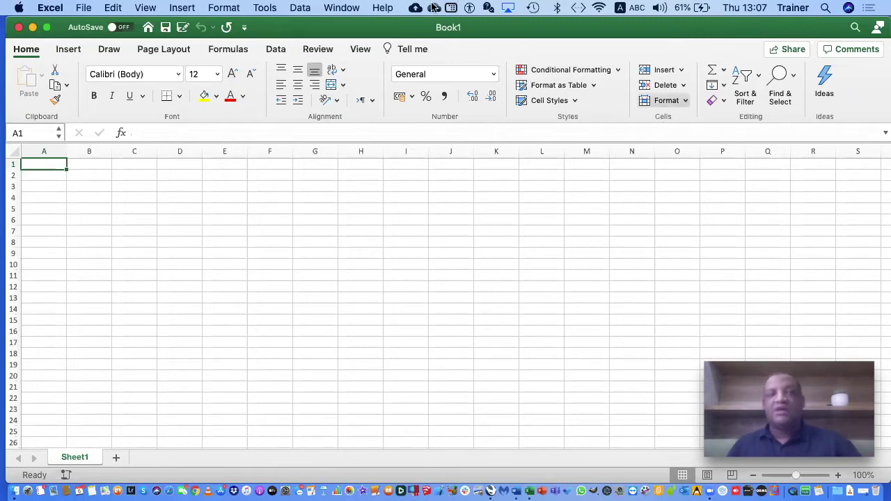
Show the sheet in Page Layout view and look over how its cells are divided into pages
{"action": "left_click", "coordinate": [166, 52]}
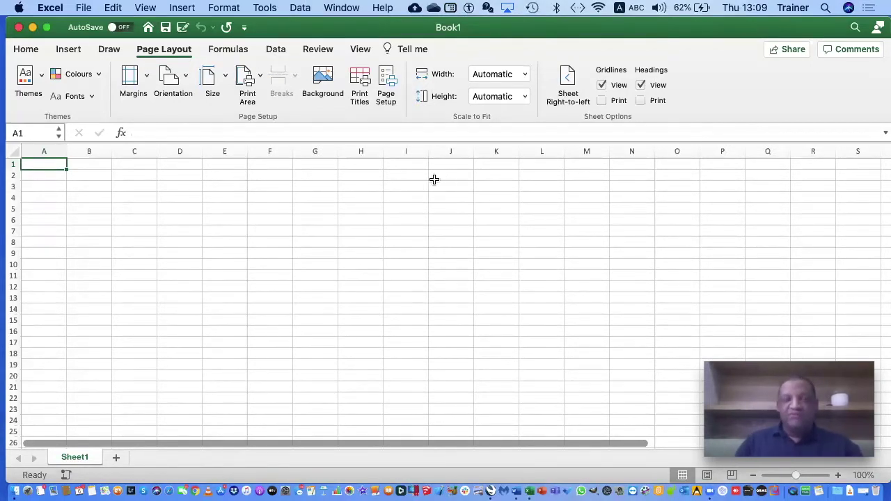
{"action": "left_click", "coordinate": [360, 50]}
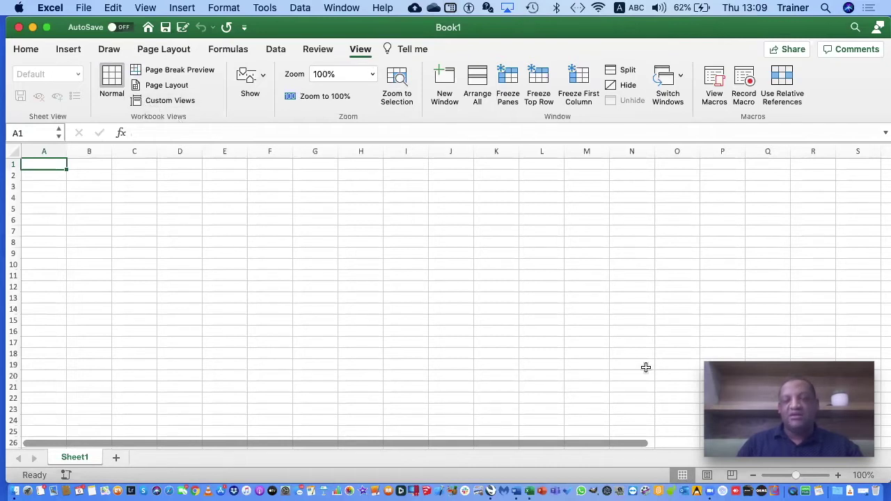
{"action": "left_click", "coordinate": [708, 475]}
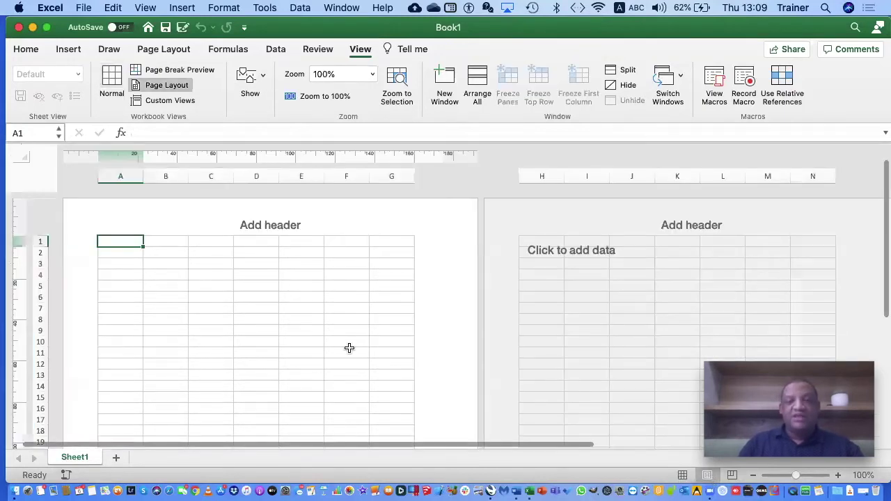
{"action": "scroll", "coordinate": [350, 348], "scroll_direction": "down", "scroll_amount": 5}
{"action": "scroll", "coordinate": [350, 348], "scroll_direction": "down", "scroll_amount": 10}
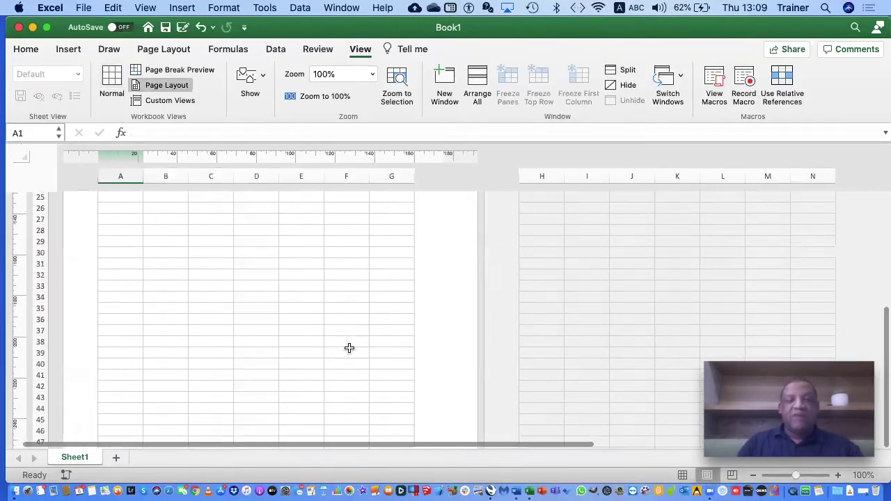
{"action": "scroll", "coordinate": [349, 348], "scroll_direction": "up", "scroll_amount": 15}
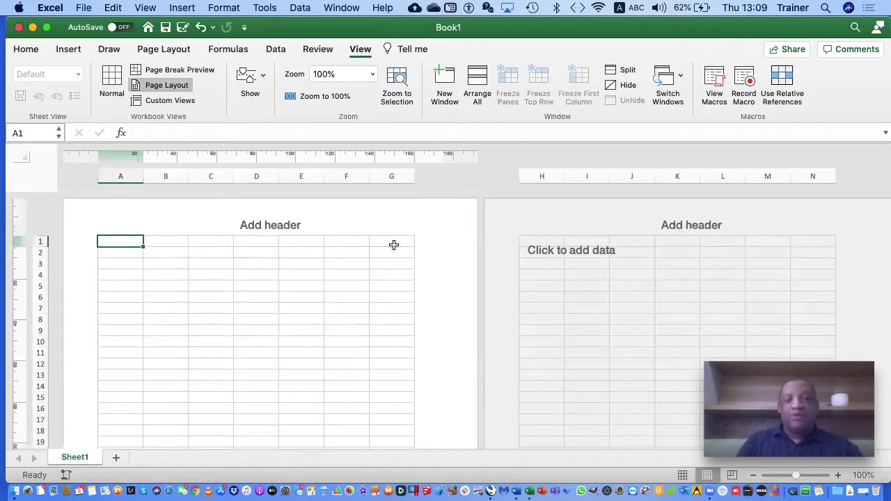
{"action": "scroll", "coordinate": [370, 298], "scroll_direction": "down", "scroll_amount": 1}
{"action": "scroll", "coordinate": [370, 298], "scroll_direction": "down", "scroll_amount": 5}
{"action": "scroll", "coordinate": [370, 298], "scroll_direction": "down", "scroll_amount": 3}
{"action": "scroll", "coordinate": [370, 297], "scroll_direction": "up", "scroll_amount": 10}
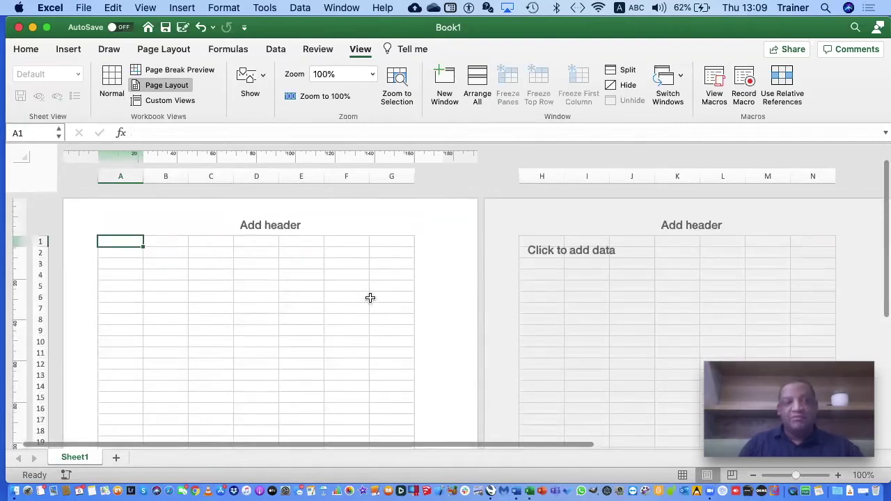
Set the page orientation to Landscape, check the page, and return the sheet to Normal view
{"action": "left_click", "coordinate": [171, 55]}
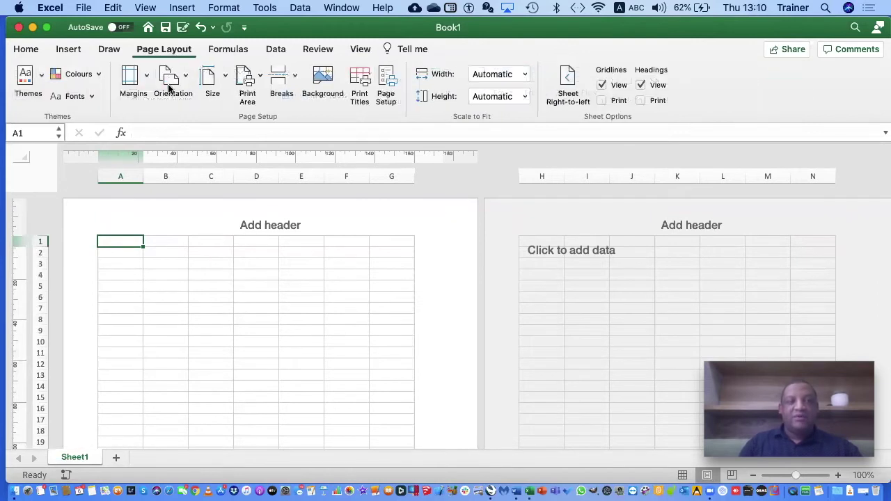
{"action": "left_click", "coordinate": [183, 78]}
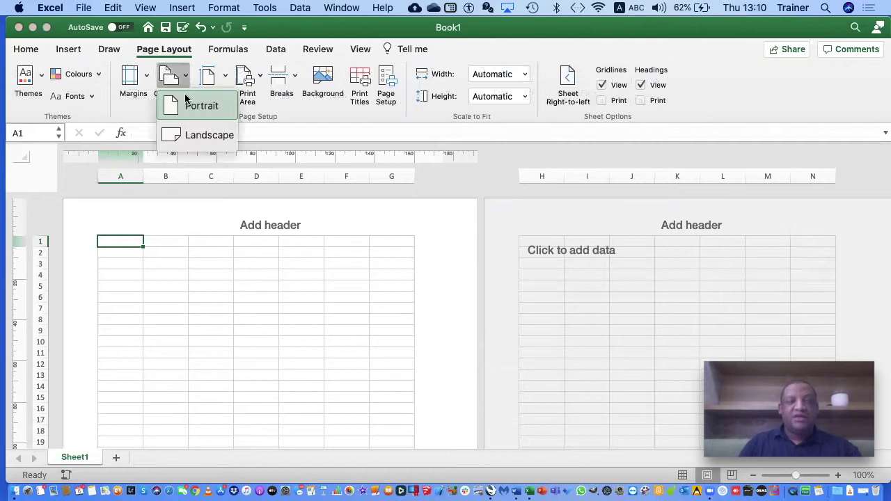
{"action": "left_click", "coordinate": [189, 134]}
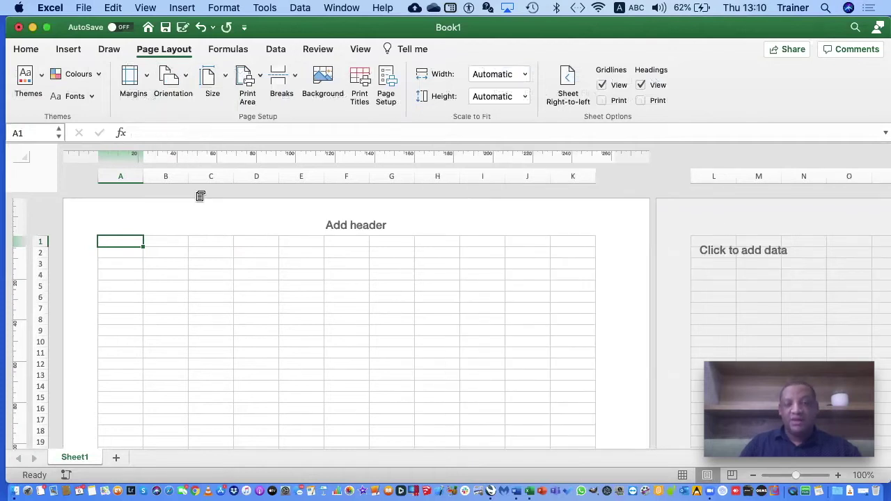
{"action": "scroll", "coordinate": [224, 303], "scroll_direction": "down", "scroll_amount": 2}
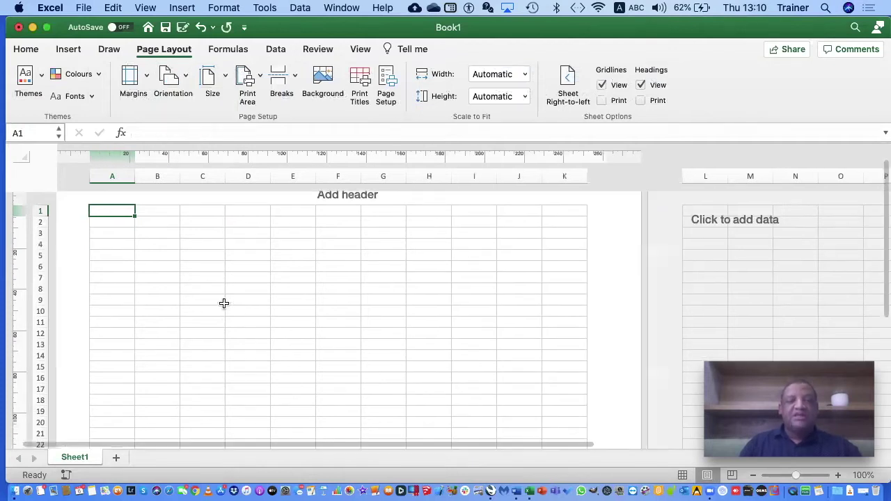
{"action": "scroll", "coordinate": [224, 304], "scroll_direction": "up", "scroll_amount": 2}
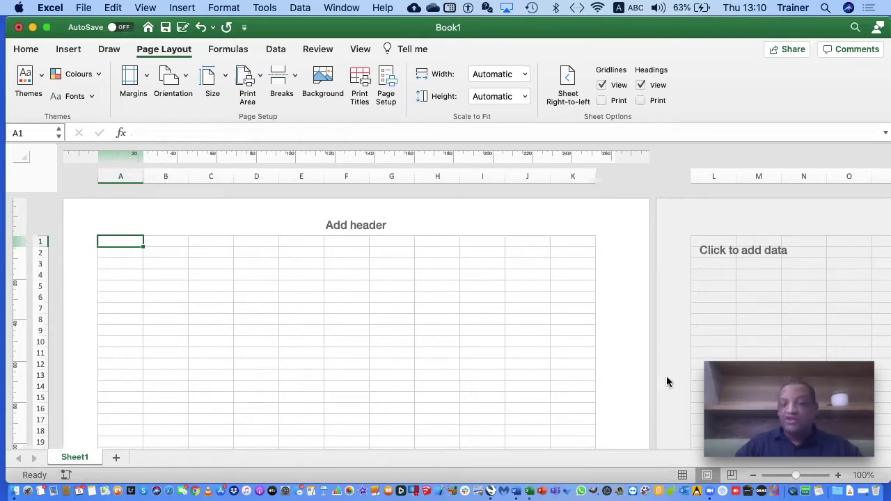
{"action": "left_click", "coordinate": [682, 475]}
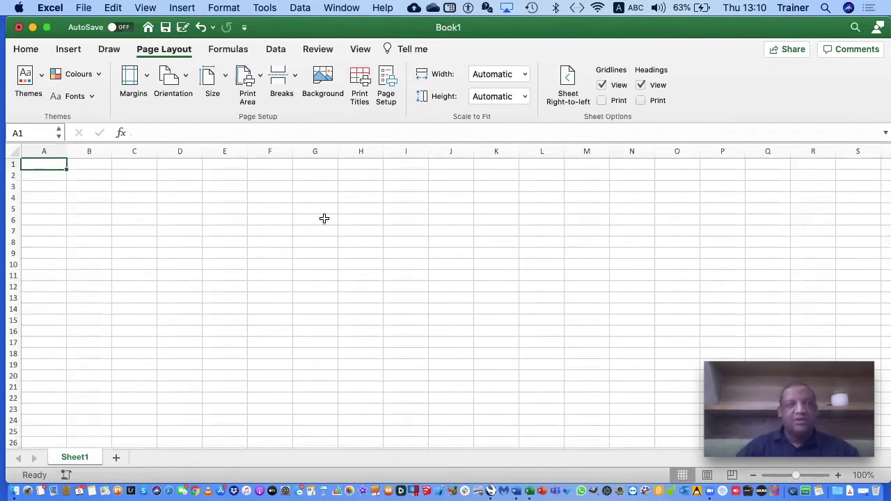
Turn on Page breaks in the View preferences and check where the landscape page ends on the sheet
{"action": "left_click", "coordinate": [53, 8]}
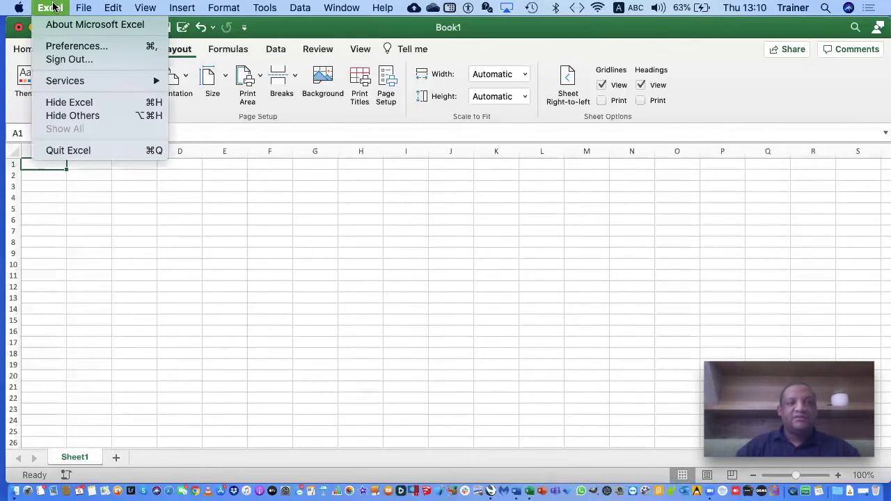
{"action": "left_click", "coordinate": [52, 45]}
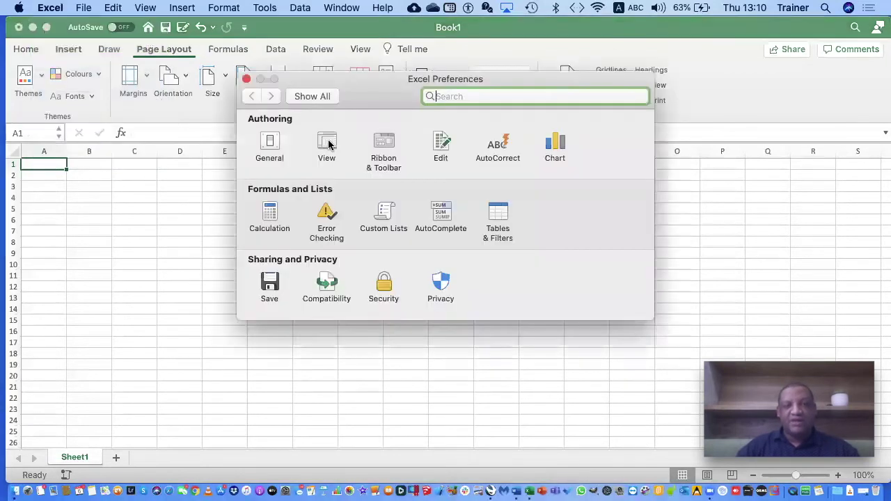
{"action": "left_click", "coordinate": [328, 144]}
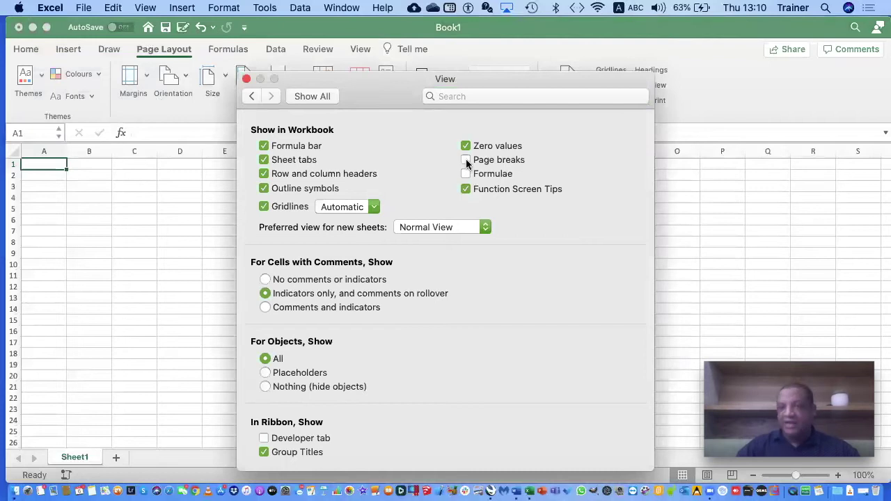
{"action": "left_click", "coordinate": [465, 160]}
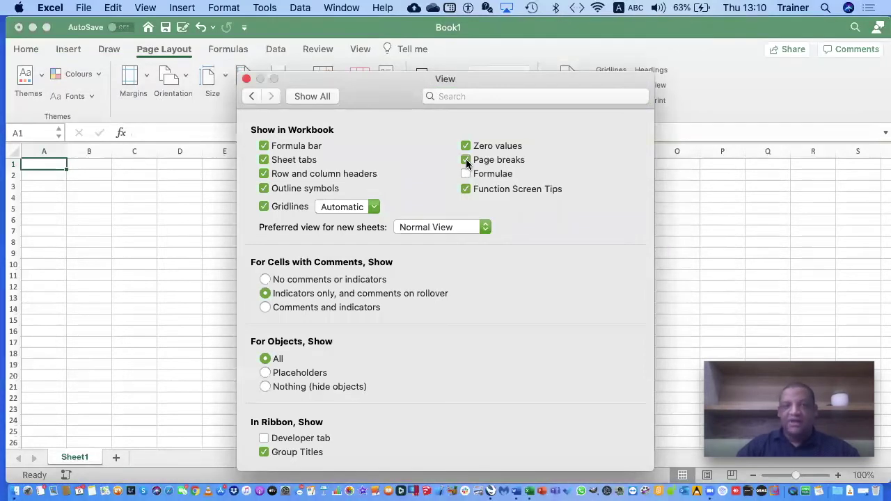
{"action": "left_click", "coordinate": [246, 79]}
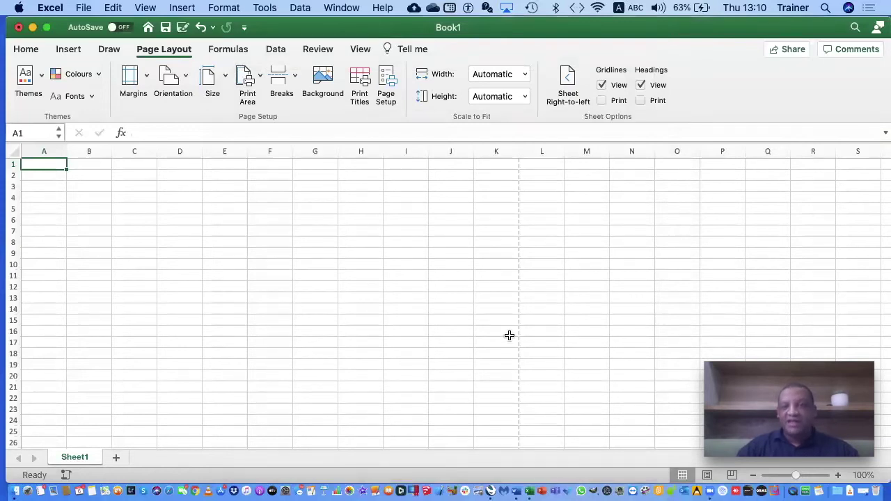
{"action": "scroll", "coordinate": [510, 335], "scroll_direction": "down", "scroll_amount": 2}
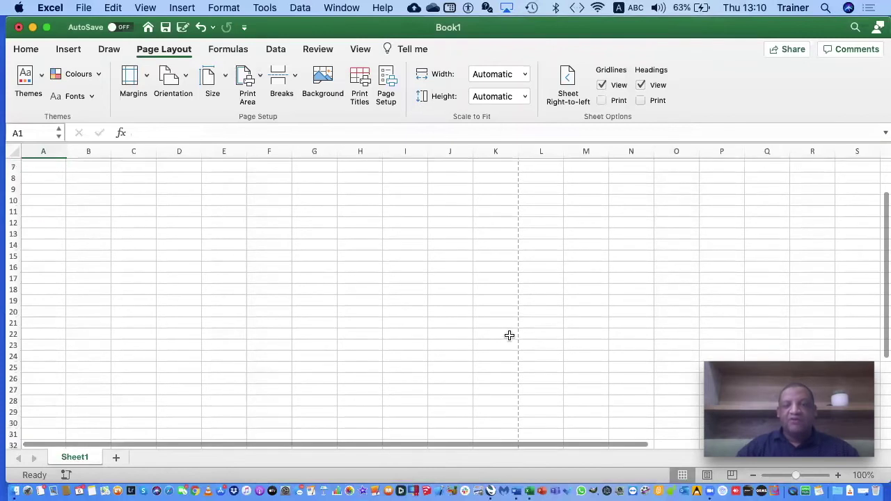
{"action": "scroll", "coordinate": [509, 335], "scroll_direction": "down", "scroll_amount": 3}
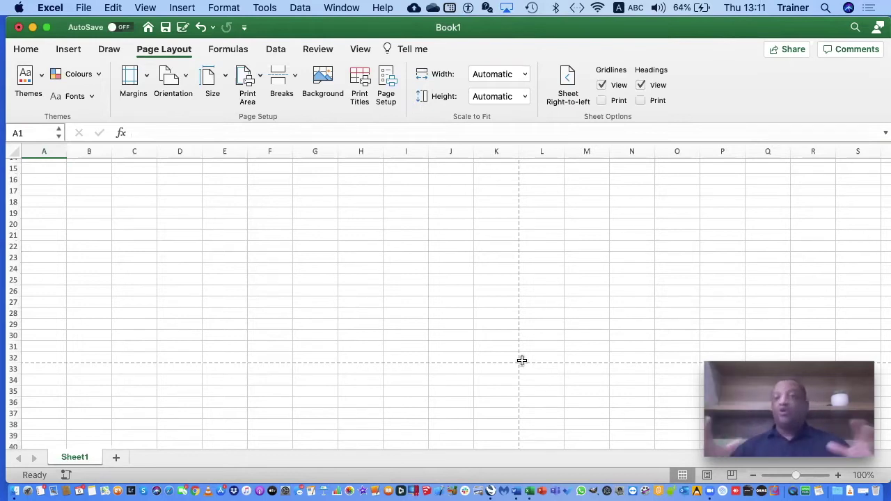
{"action": "scroll", "coordinate": [387, 281], "scroll_direction": "up", "scroll_amount": 5}
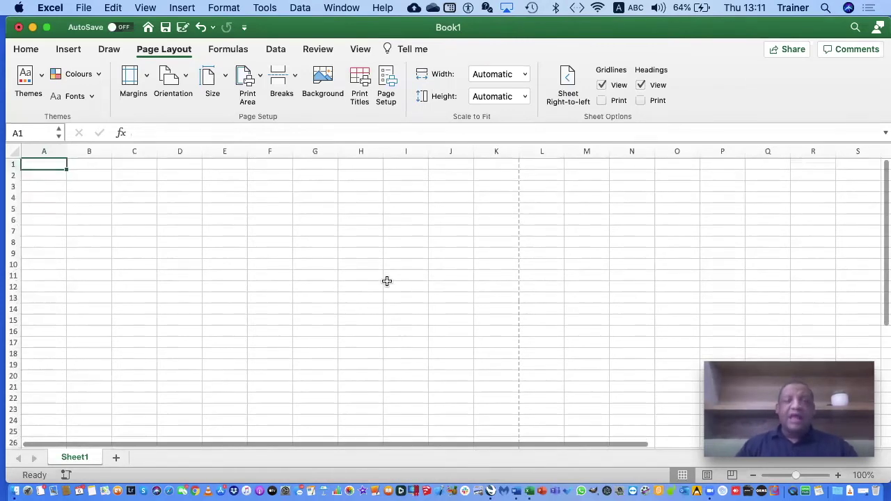
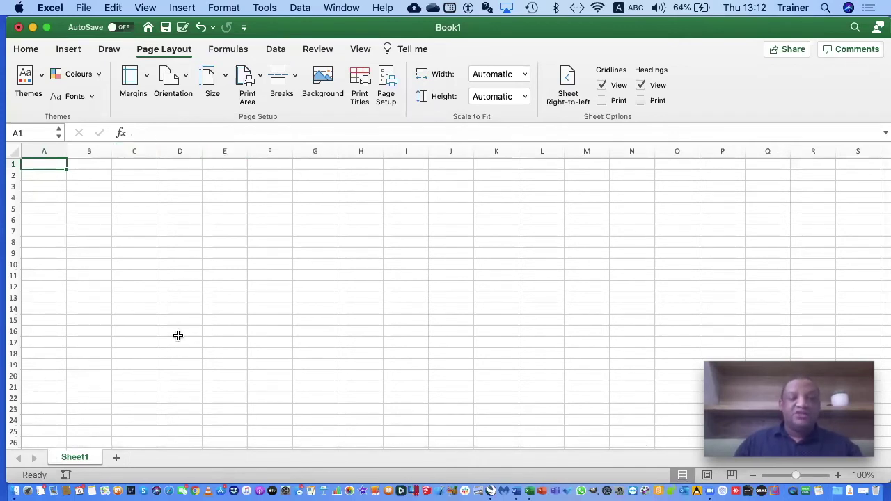
Select the range D5:F12 and enter its reference, d5:f12, as text in the range's first cell
{"action": "left_click", "coordinate": [193, 240]}
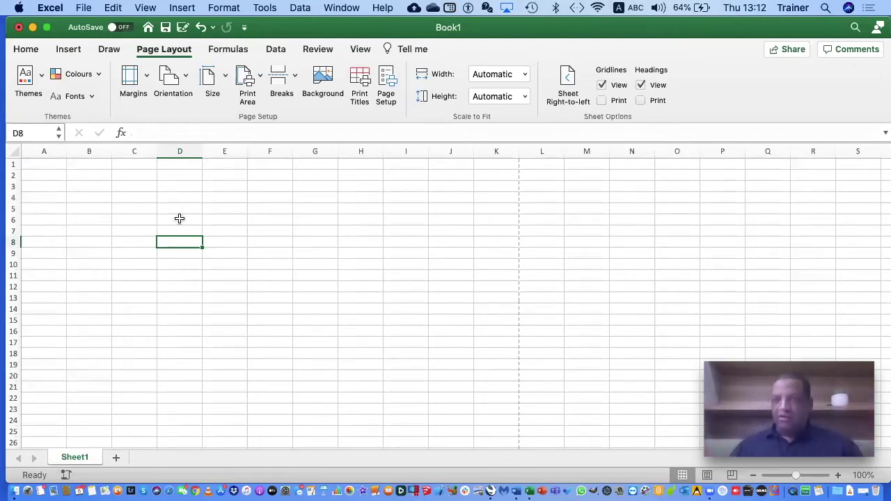
{"action": "mouse_move", "coordinate": [174, 208]}
{"action": "left_mouse_down"}
{"action": "mouse_move", "coordinate": [207, 222]}
{"action": "mouse_move", "coordinate": [277, 289]}
{"action": "left_mouse_up"}
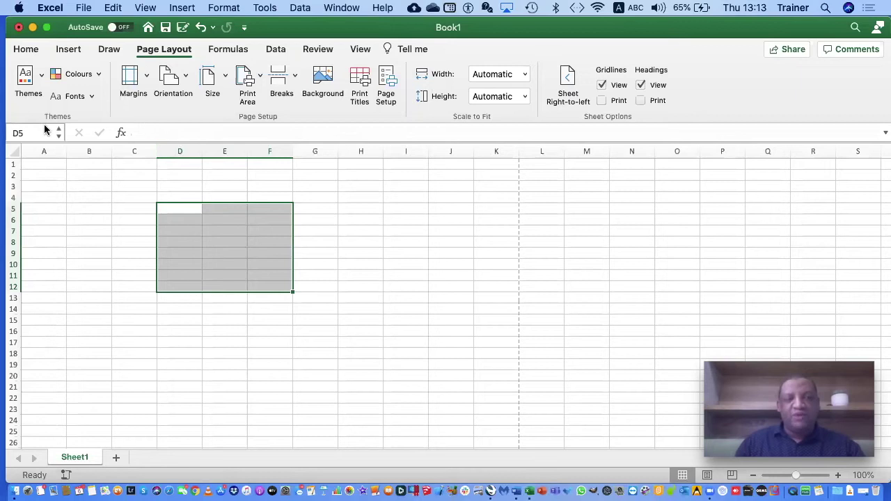
{"action": "left_click", "coordinate": [182, 133]}
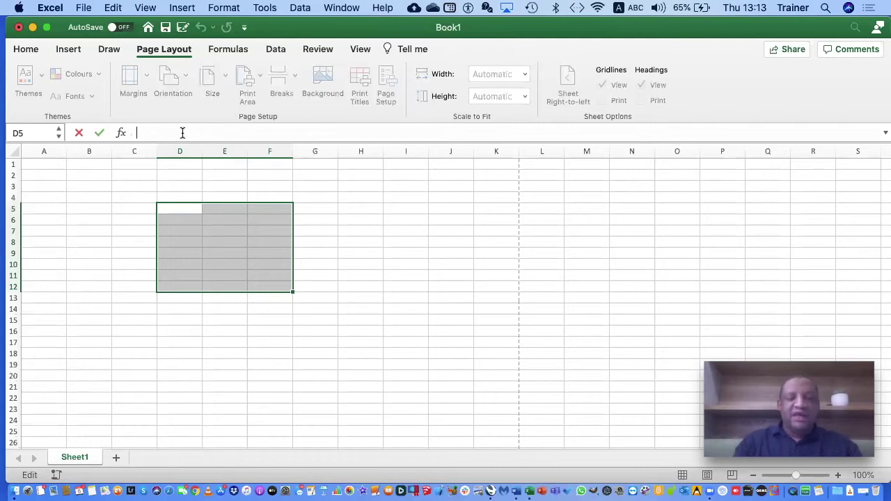
{"action": "type", "text": "d5:"}
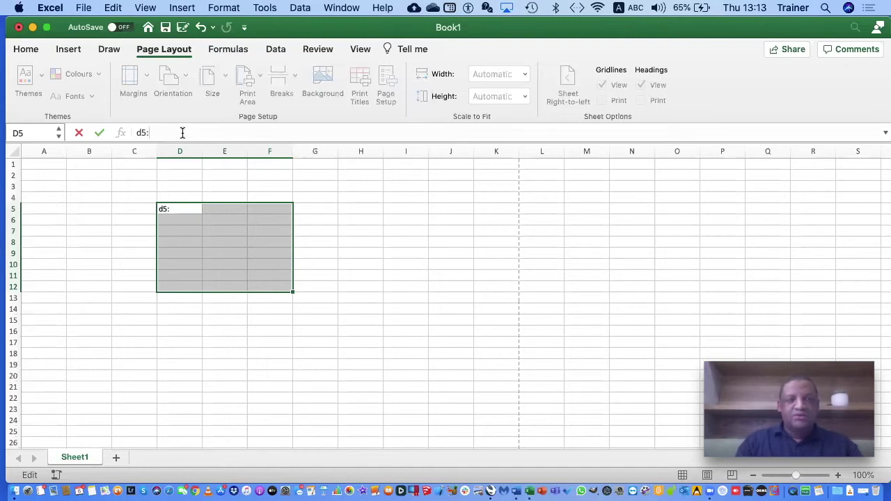
{"action": "type", "text": "f"}
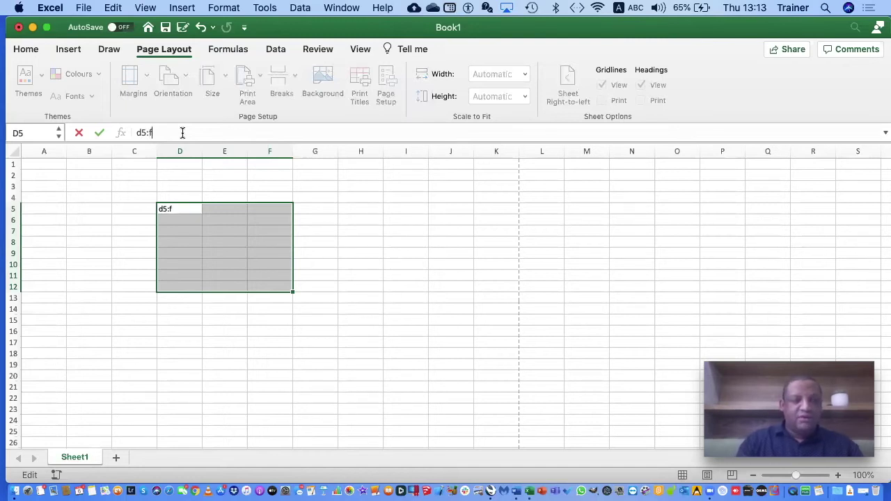
{"action": "type", "text": "12"}
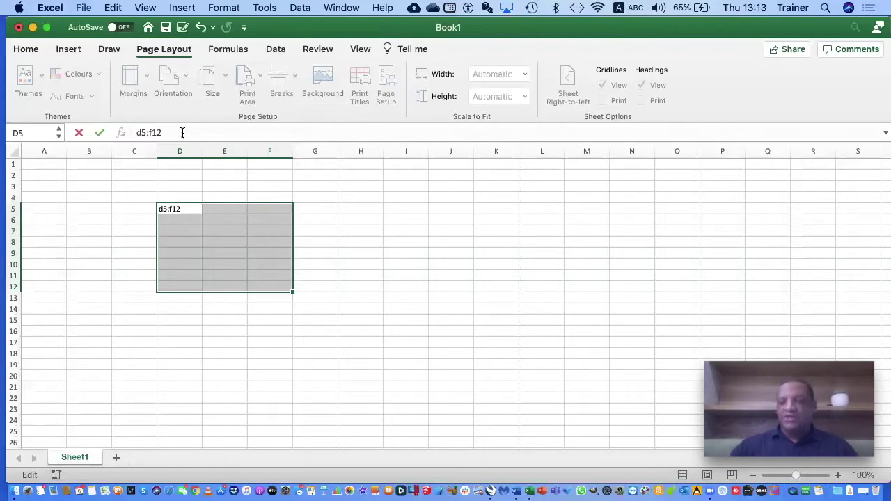
Clear the range reference from cell D5 and leave the cell by selecting H11
{"action": "key", "text": "BackSpace"}
{"action": "key", "text": "BackSpace"}
{"action": "key", "text": "BackSpace"}
{"action": "key", "text": "BackSpace"}
{"action": "key", "text": "BackSpace"}
{"action": "key", "text": "BackSpace"}
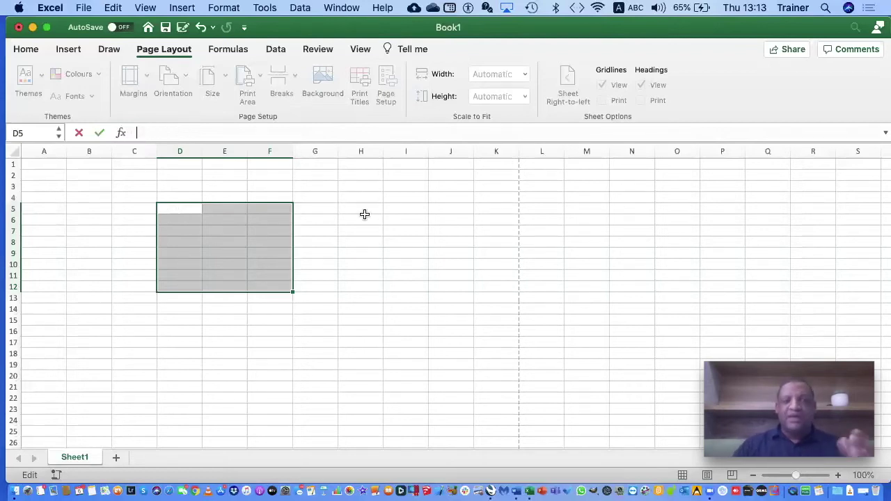
{"action": "left_click", "coordinate": [364, 270]}
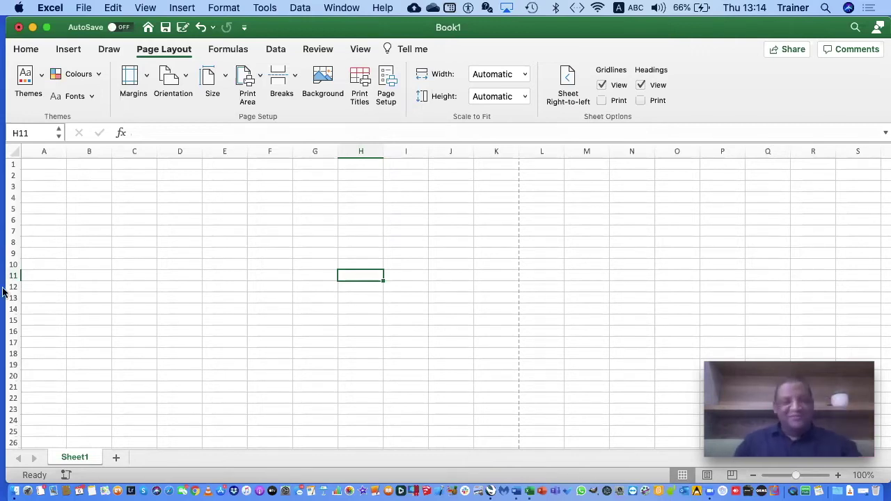
Enter the title "Games Purchased in 2020" in cell A1
{"action": "left_click", "coordinate": [44, 163]}
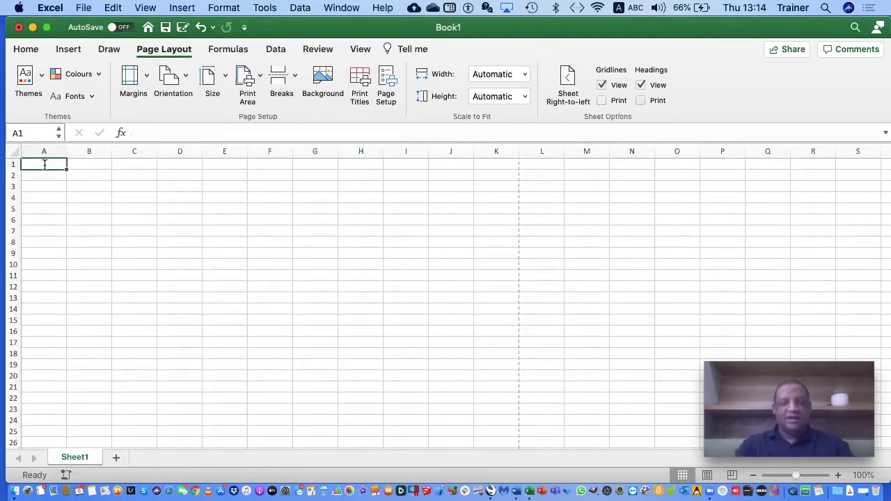
{"action": "type", "text": "Games P"}
{"action": "key", "text": "BackSpace"}
{"action": "type", "text": "P"}
{"action": "type", "text": "ur"}
{"action": "type", "text": "rchas"}
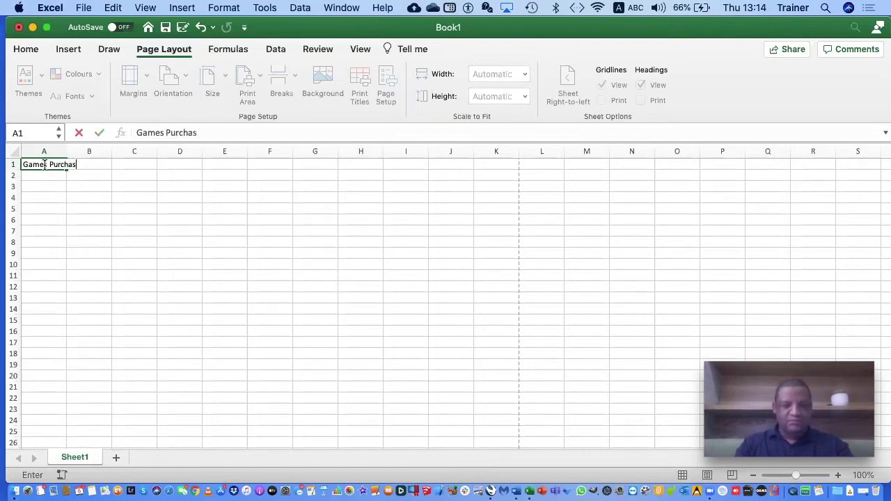
{"action": "type", "text": "ed in 2020"}
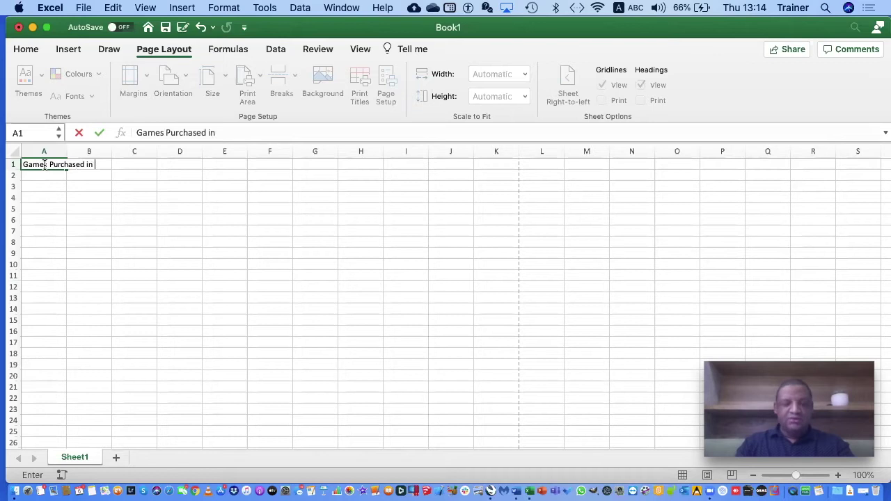
{"action": "left_click", "coordinate": [85, 191]}
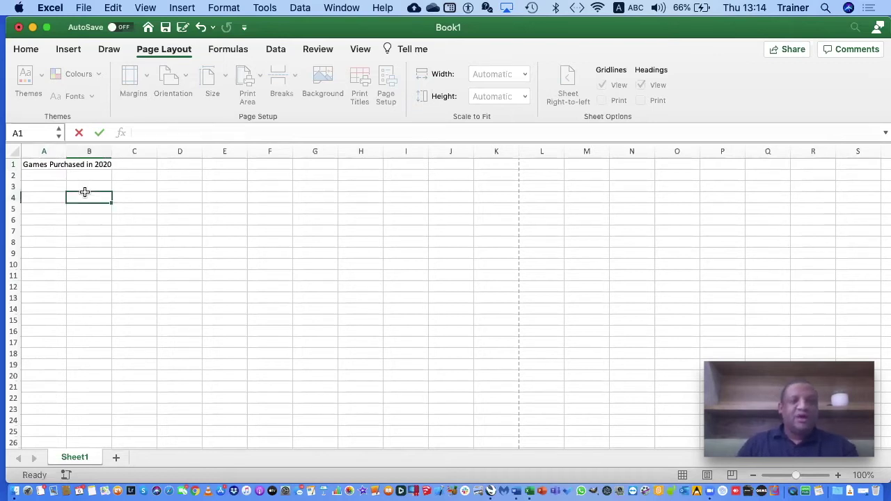
Enter a person's first name in cell B1 beside the overflowing title, and undo that entry
{"action": "left_click", "coordinate": [25, 164]}
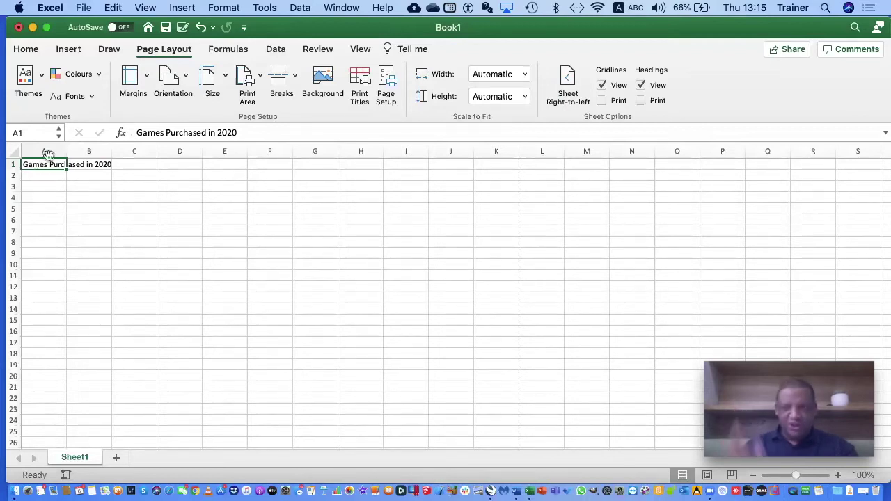
{"action": "left_click", "coordinate": [86, 164]}
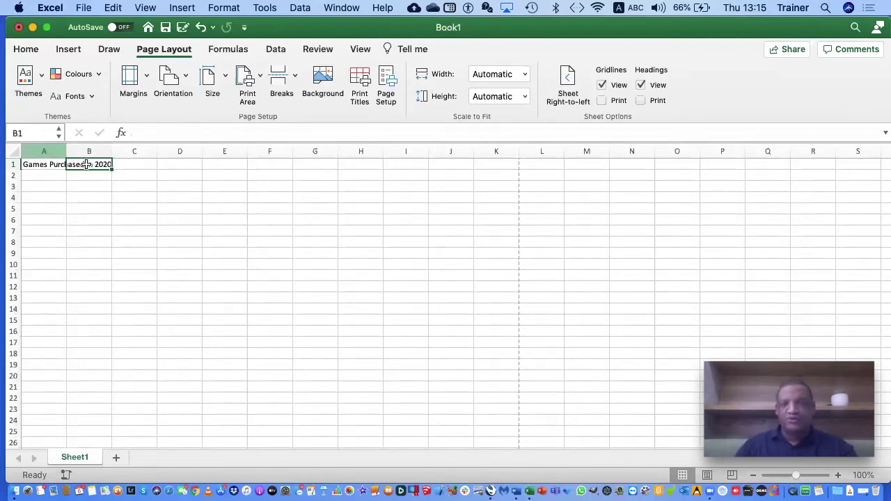
{"action": "type", "text": "Angelo"}
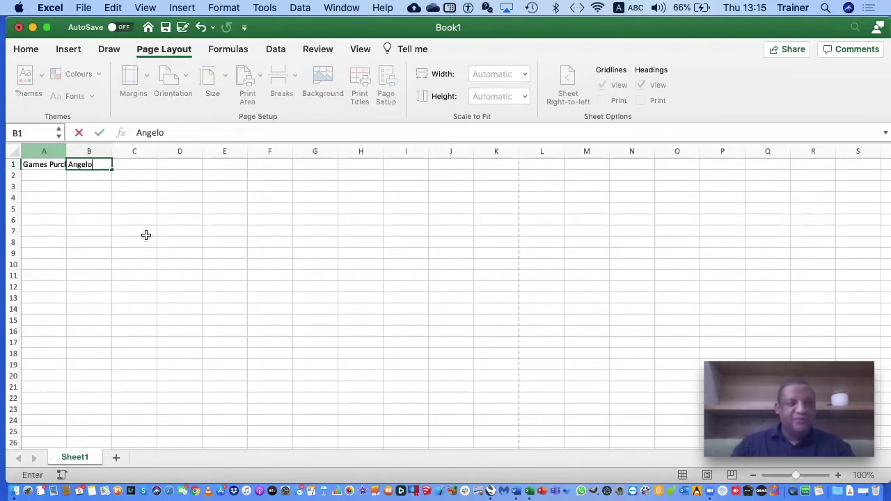
{"action": "left_click", "coordinate": [146, 234]}
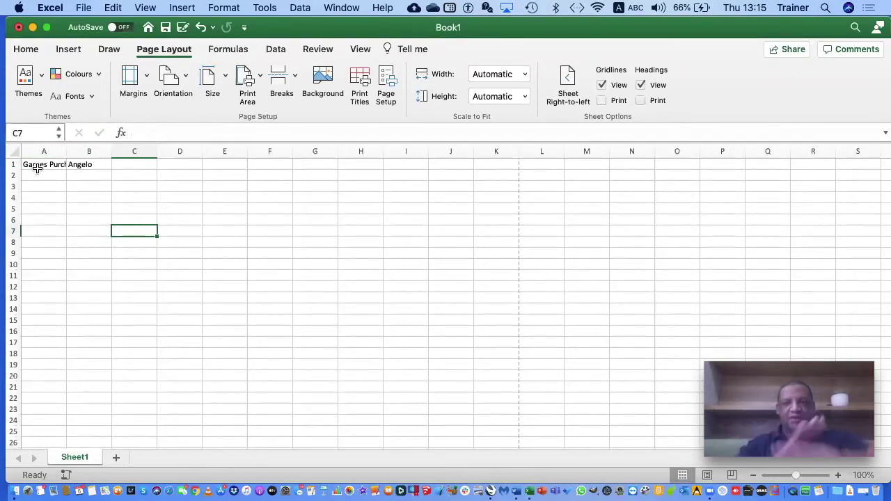
{"action": "left_click", "coordinate": [97, 165]}
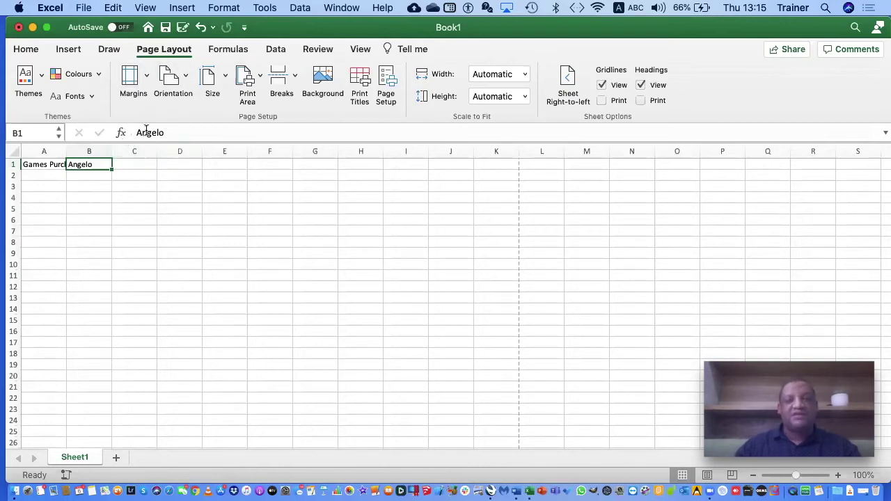
{"action": "key", "text": "super+z"}
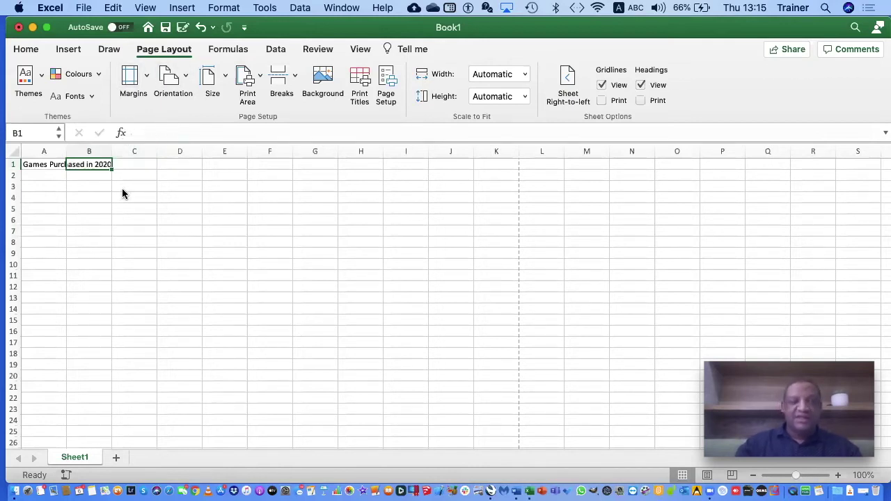
Apply Wrap Text to the title in cell A1
{"action": "left_click", "coordinate": [38, 168]}
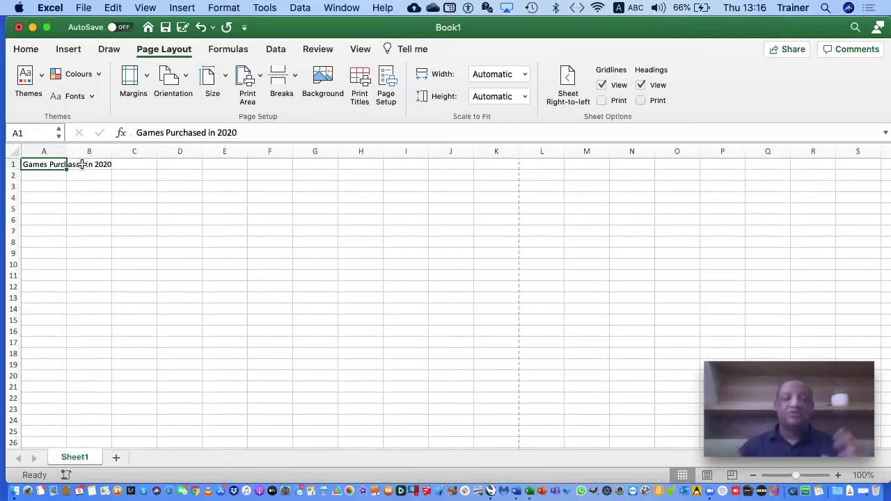
{"action": "left_click", "coordinate": [26, 50]}
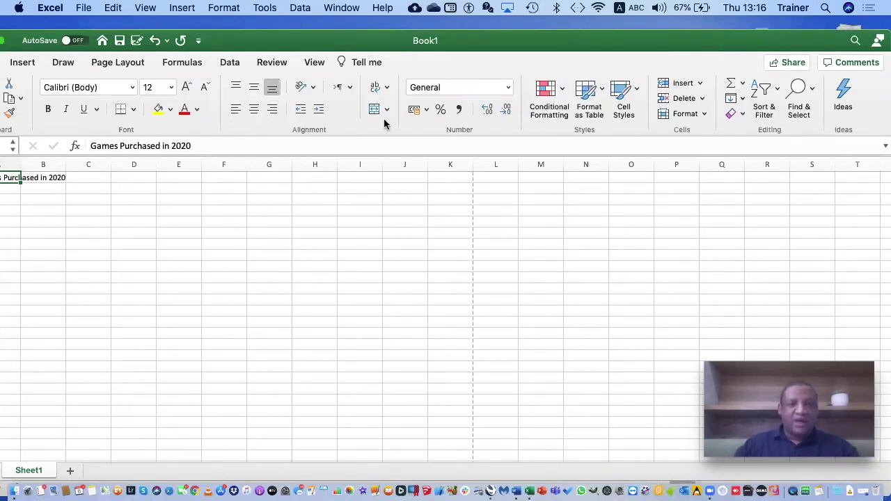
{"action": "left_click", "coordinate": [387, 89]}
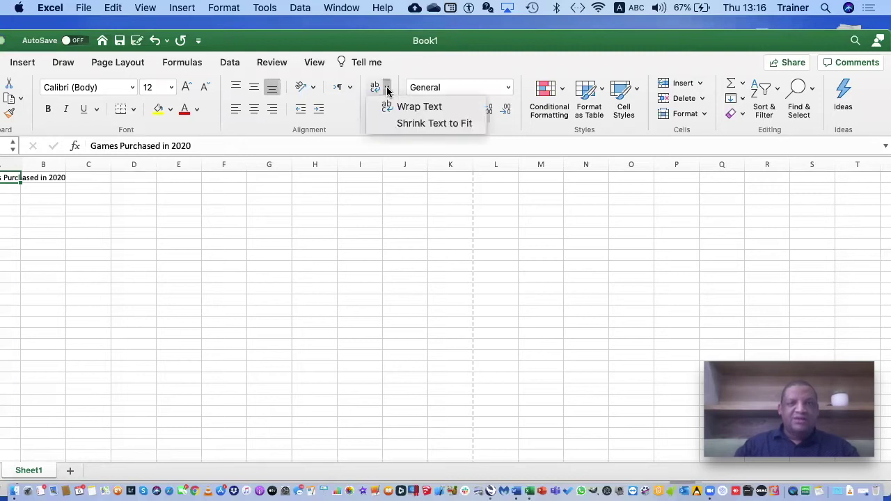
{"action": "left_click", "coordinate": [392, 75]}
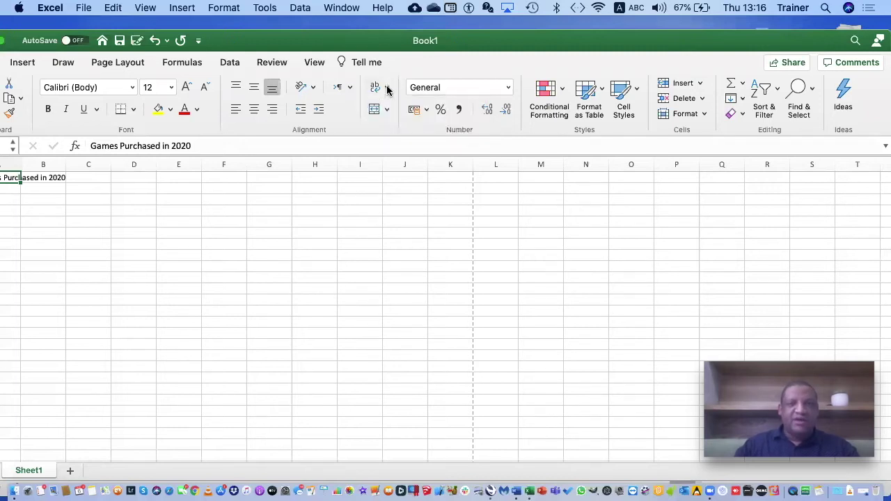
{"action": "left_click", "coordinate": [387, 89]}
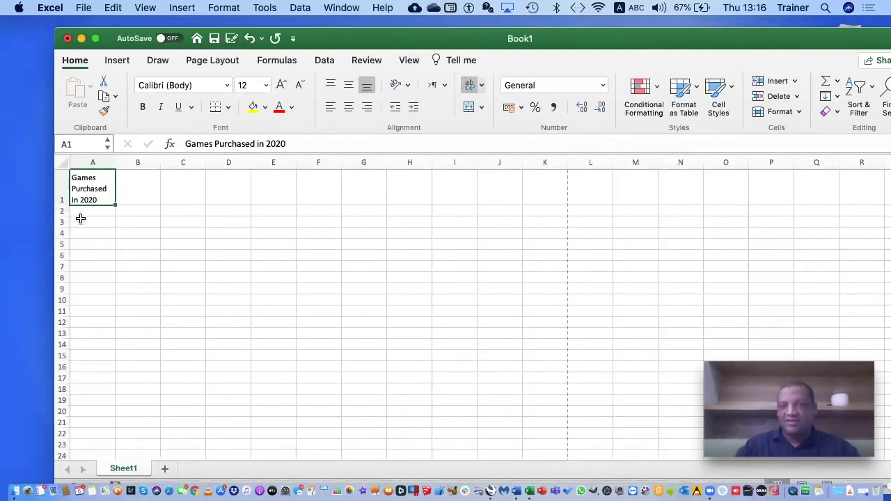
Turn off Wrap Text for the title in cell A1 and apply Shrink Text to Fit instead
{"action": "left_click", "coordinate": [480, 85]}
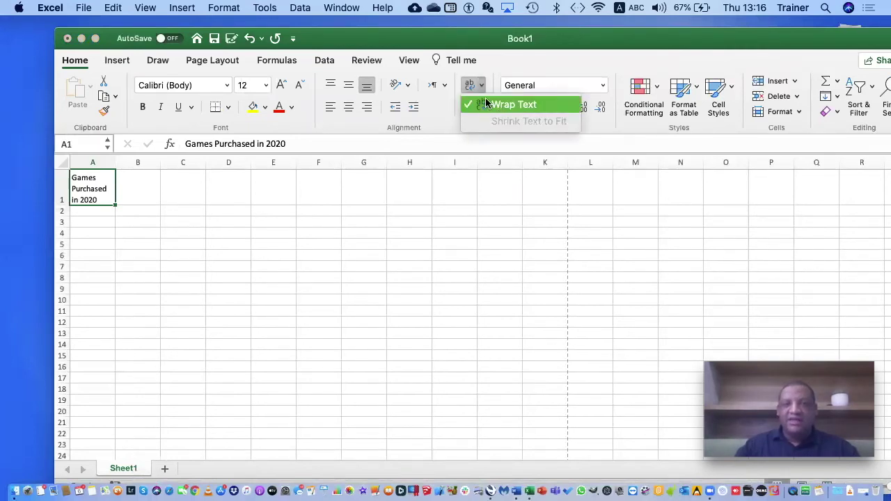
{"action": "left_click", "coordinate": [486, 103]}
{"action": "left_click", "coordinate": [481, 85]}
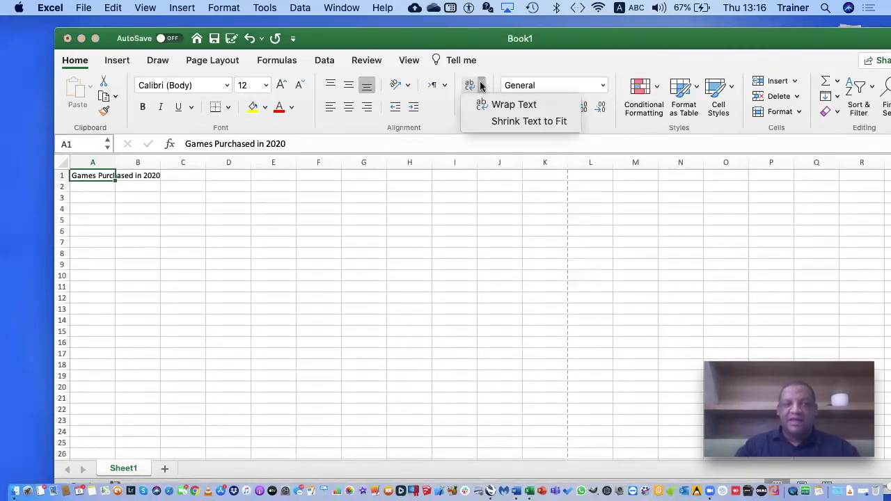
{"action": "left_click", "coordinate": [502, 121]}
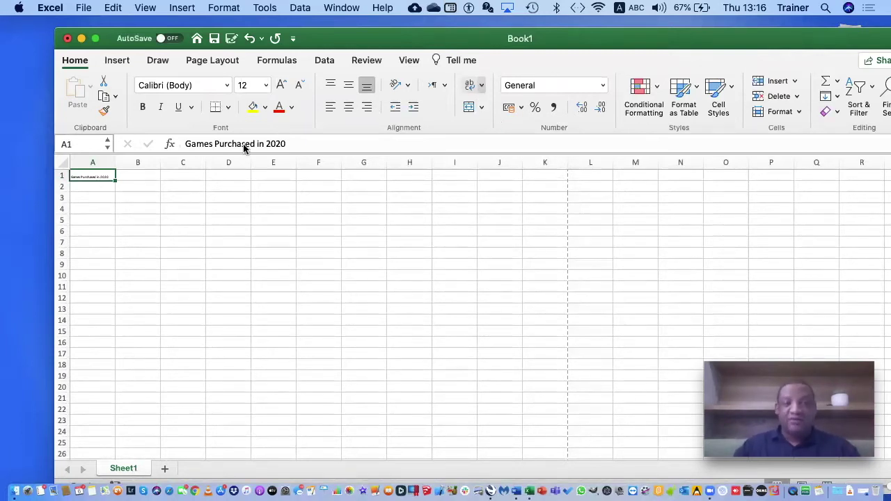
Widen column A until the full title in A1 fits, and undo each width change
{"action": "left_click_drag", "start_coordinate": [120, 164], "coordinate": [219, 161]}
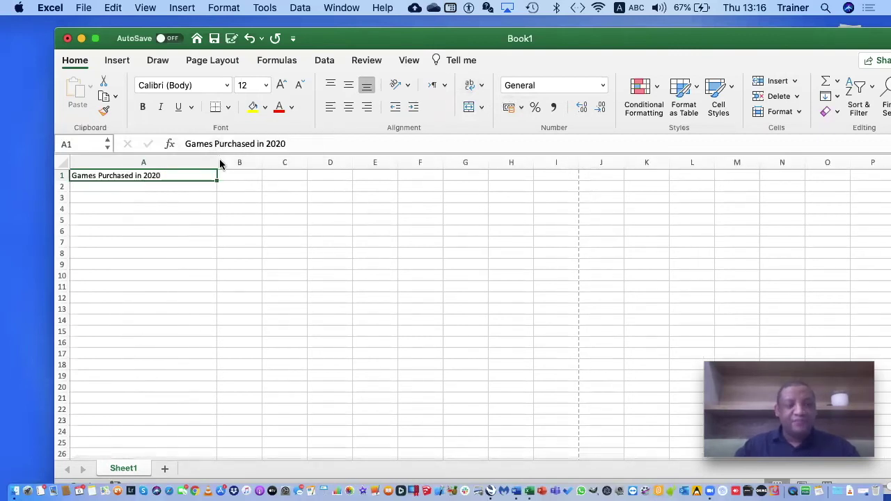
{"action": "key", "text": "super+z"}
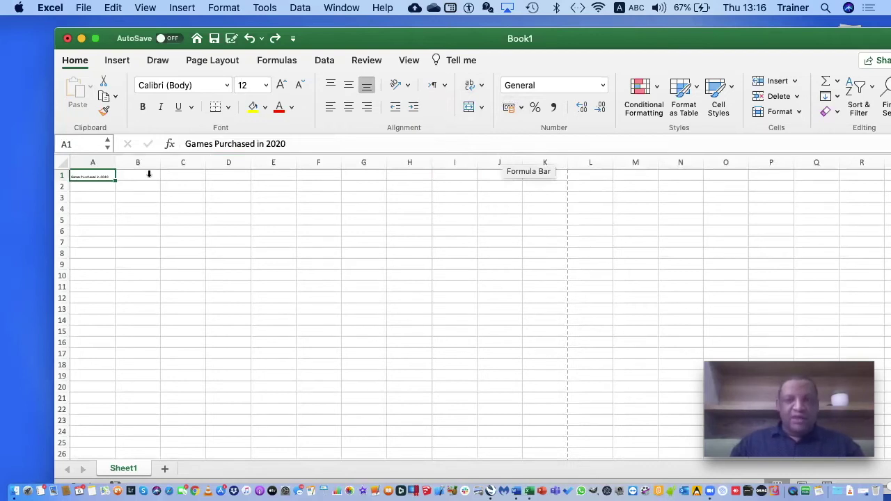
{"action": "left_click", "coordinate": [116, 157]}
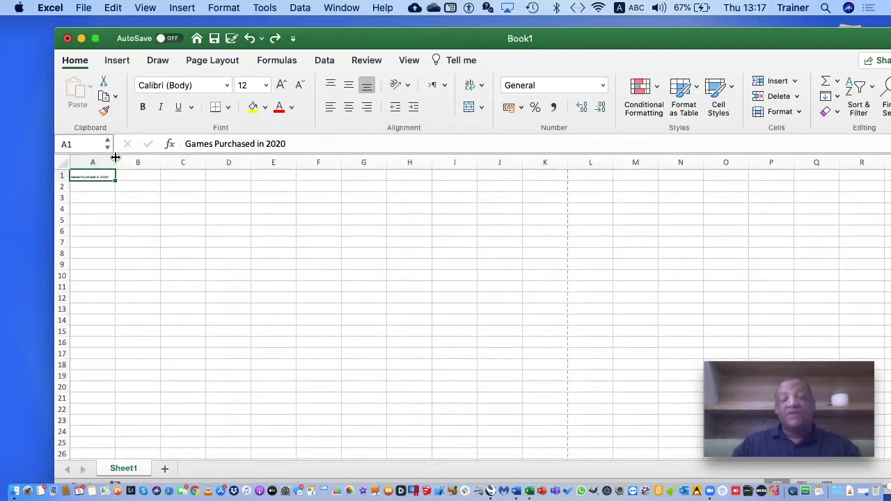
{"action": "left_click_drag", "start_coordinate": [116, 161], "coordinate": [238, 174]}
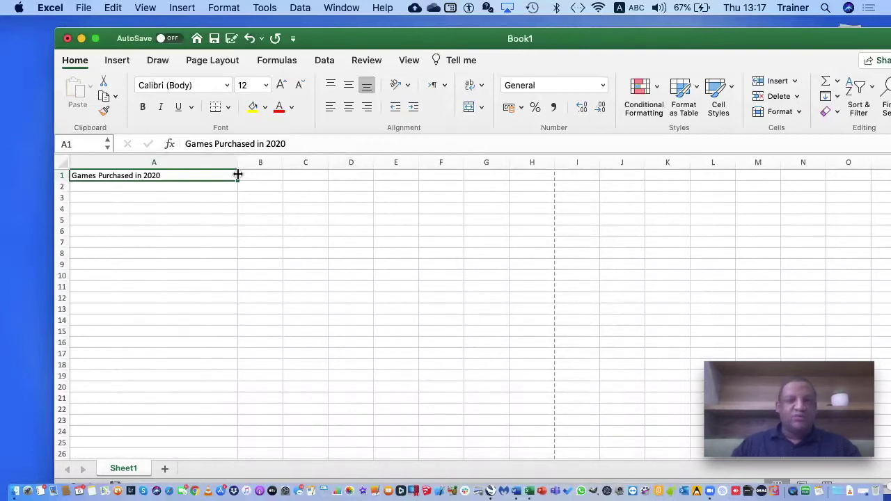
{"action": "key", "text": "super+z"}
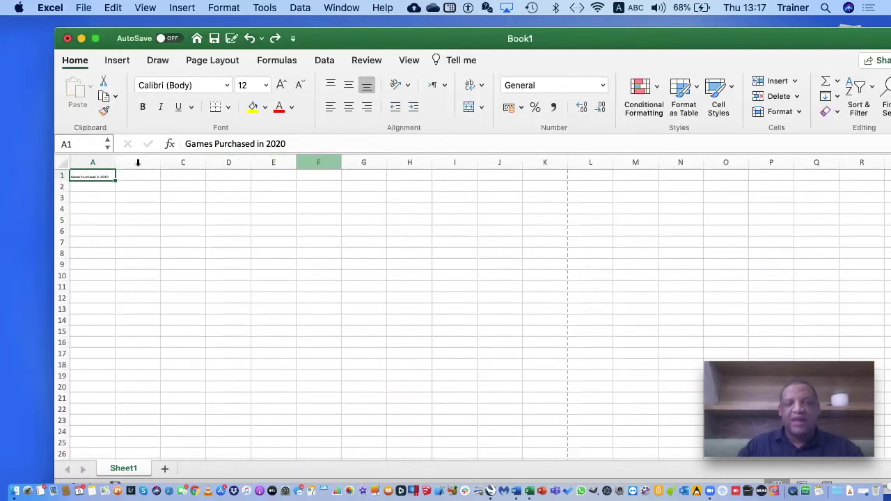
Widen columns B through G together in one operation, and undo the change
{"action": "left_click_drag", "start_coordinate": [138, 162], "coordinate": [367, 161]}
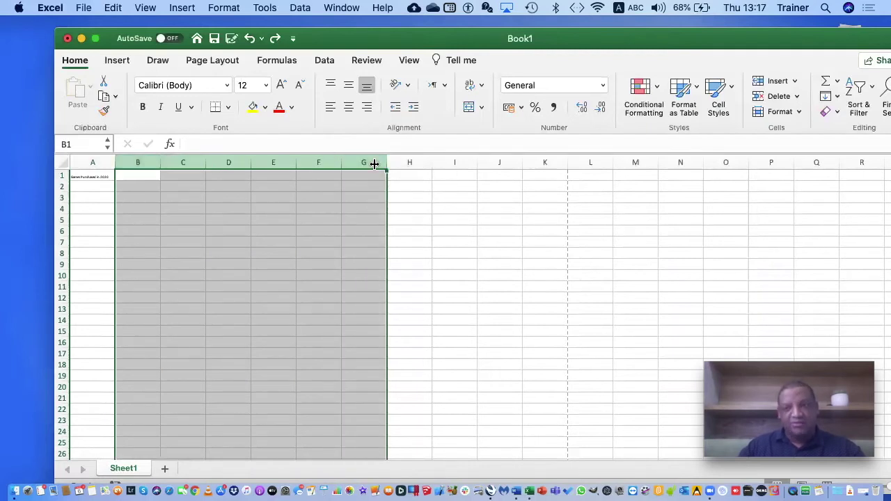
{"action": "left_click_drag", "start_coordinate": [158, 162], "coordinate": [189, 160]}
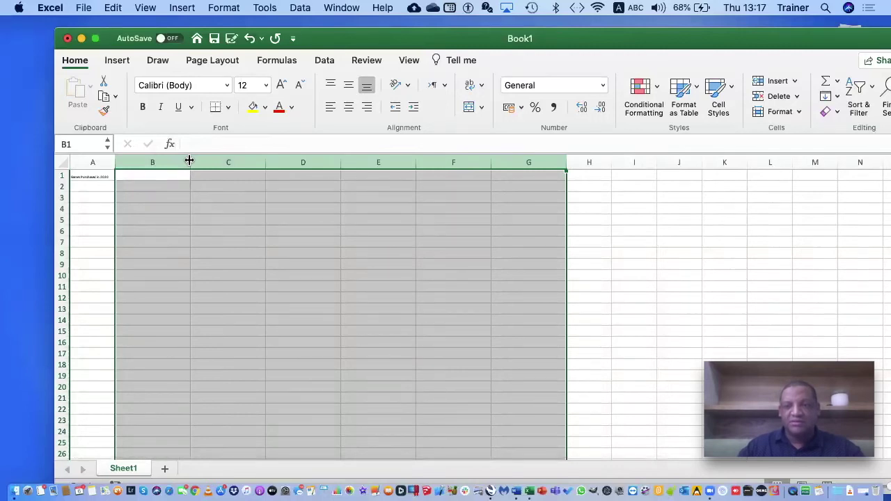
{"action": "key", "text": "super+z"}
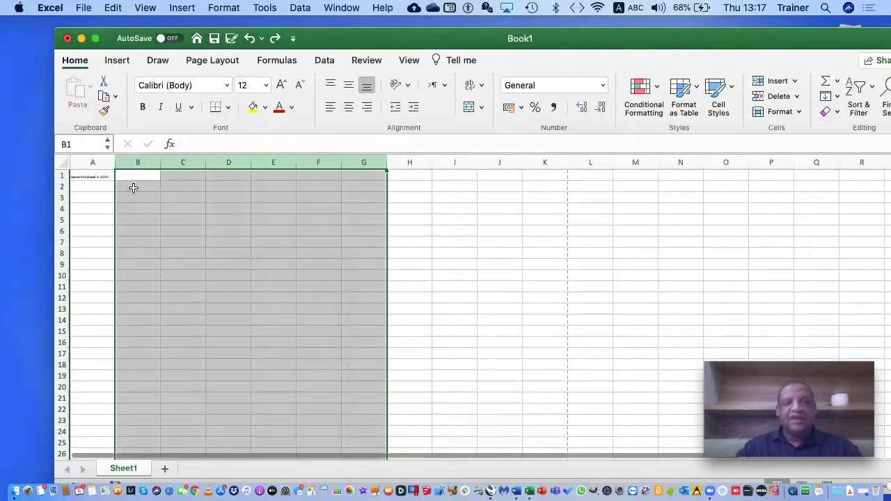
Increase the height of row 2 alone, and undo the change
{"action": "left_click", "coordinate": [59, 186]}
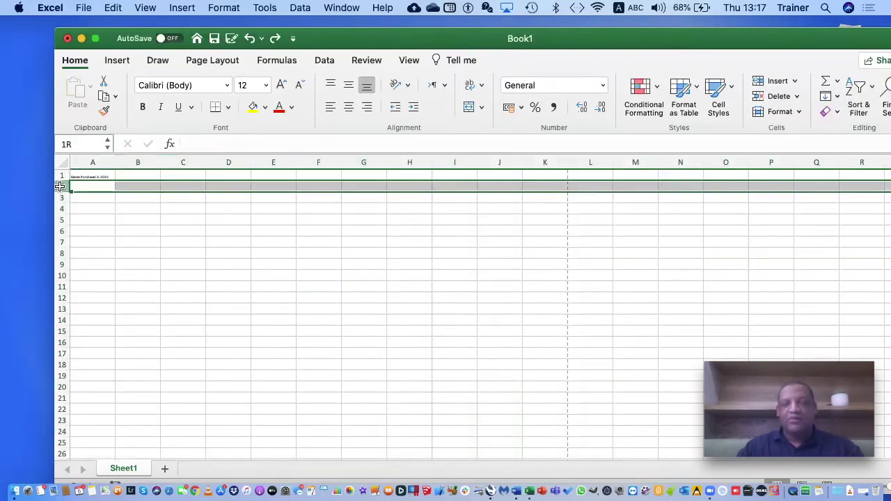
{"action": "key", "text": "Down"}
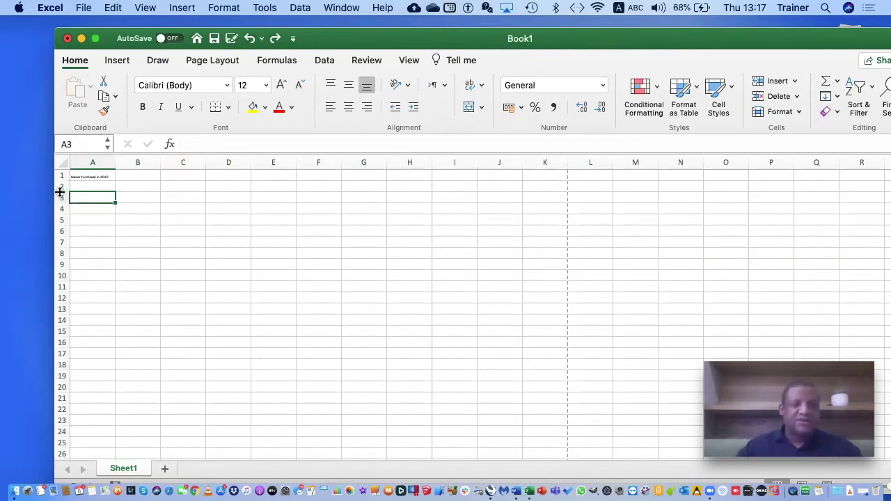
{"action": "left_click_drag", "start_coordinate": [60, 192], "coordinate": [58, 229]}
{"action": "key", "text": "super+z"}
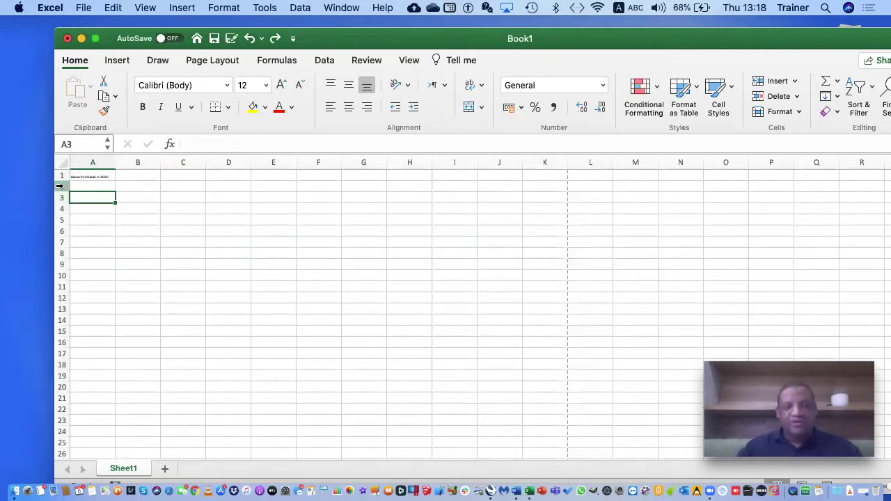
Increase the height of rows 2 through 12 together, and undo the change
{"action": "left_click_drag", "start_coordinate": [60, 186], "coordinate": [66, 298]}
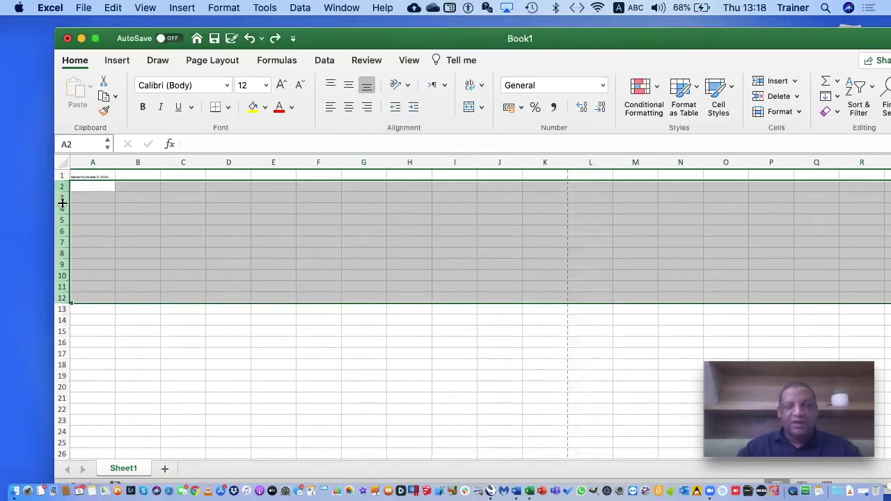
{"action": "left_click_drag", "start_coordinate": [62, 202], "coordinate": [62, 226]}
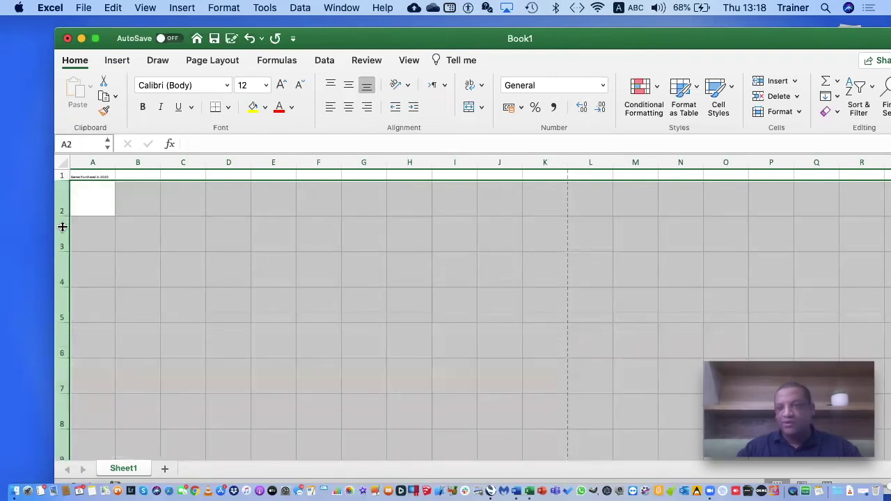
{"action": "key", "text": "super+z"}
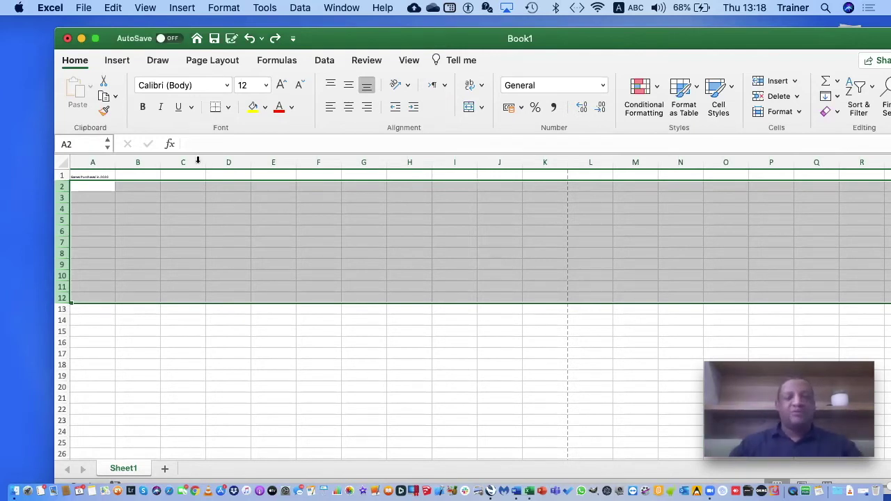
Turn off Shrink Text to Fit for the title in cell A1
{"action": "left_click", "coordinate": [108, 176]}
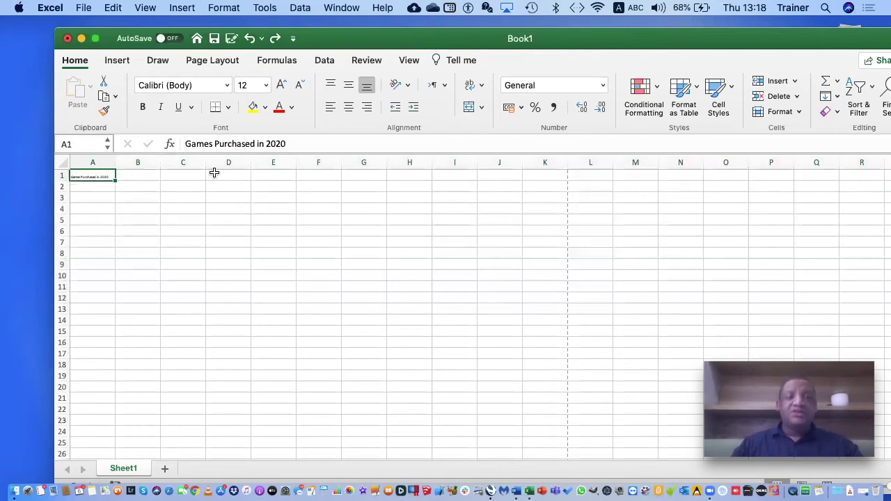
{"action": "left_click", "coordinate": [480, 87]}
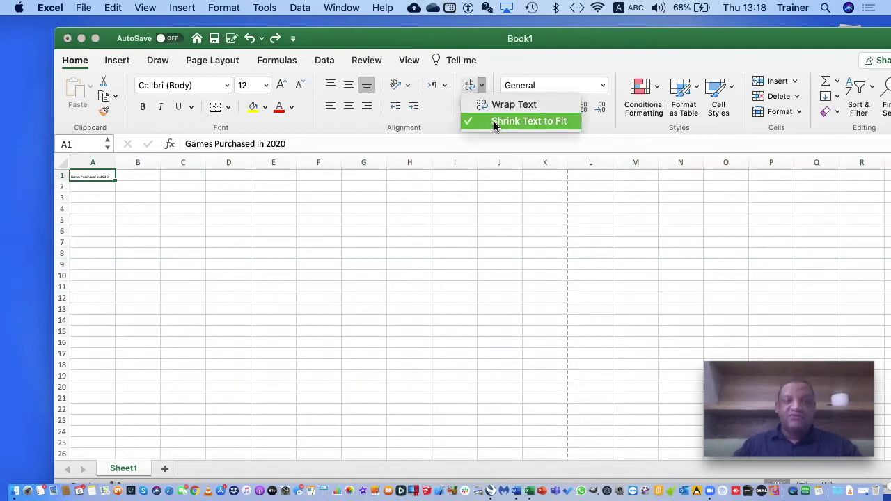
{"action": "left_click", "coordinate": [495, 122]}
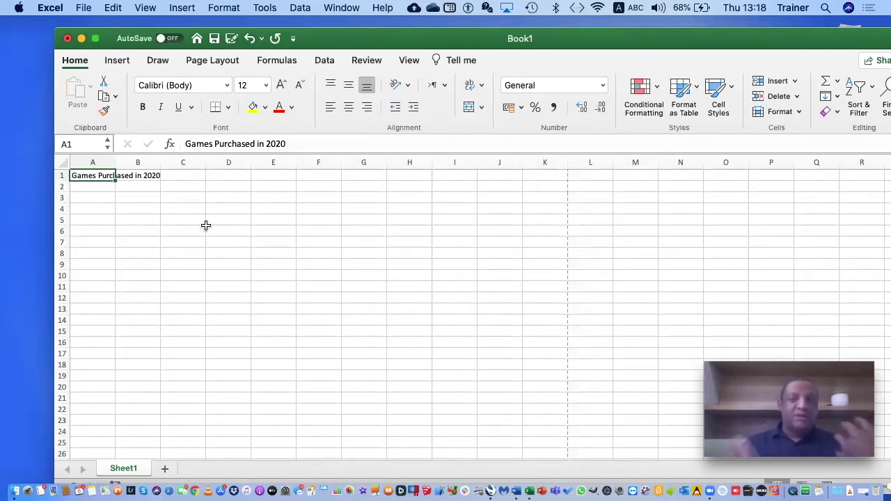
Enter the column headings "Title" in cell A3 and "Genre" in cell B3
{"action": "left_click", "coordinate": [91, 196]}
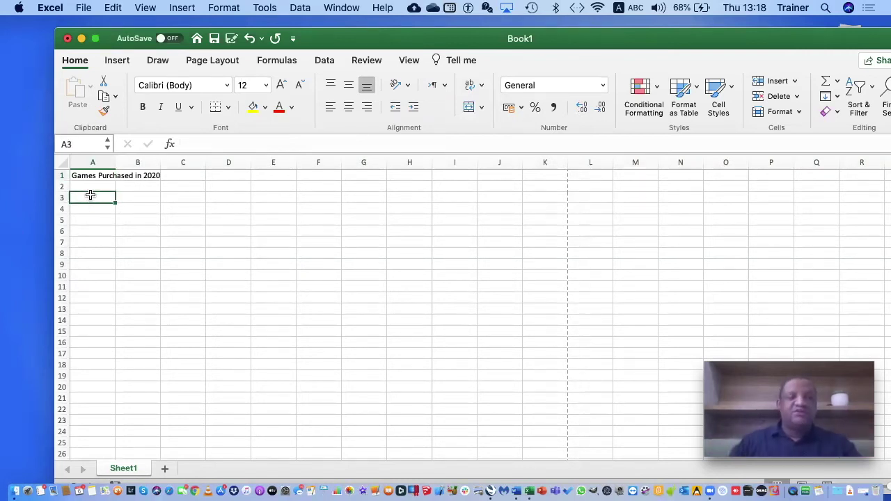
{"action": "type", "text": "Ti"}
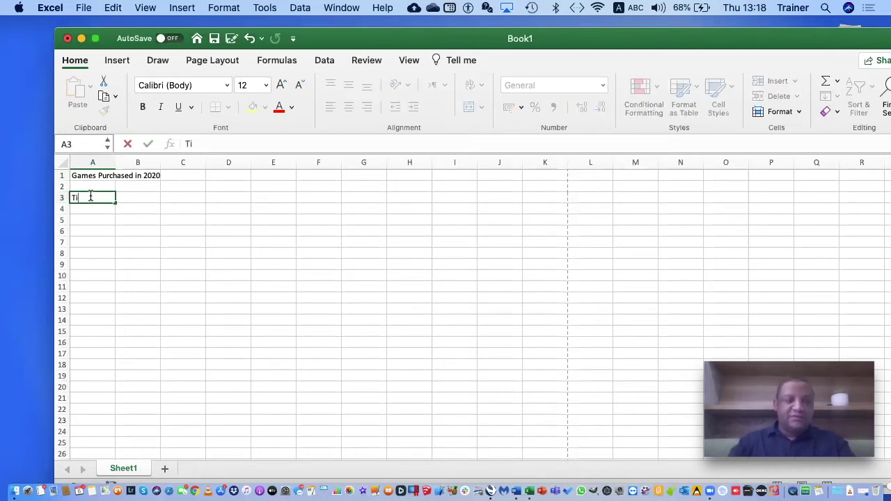
{"action": "type", "text": "tle"}
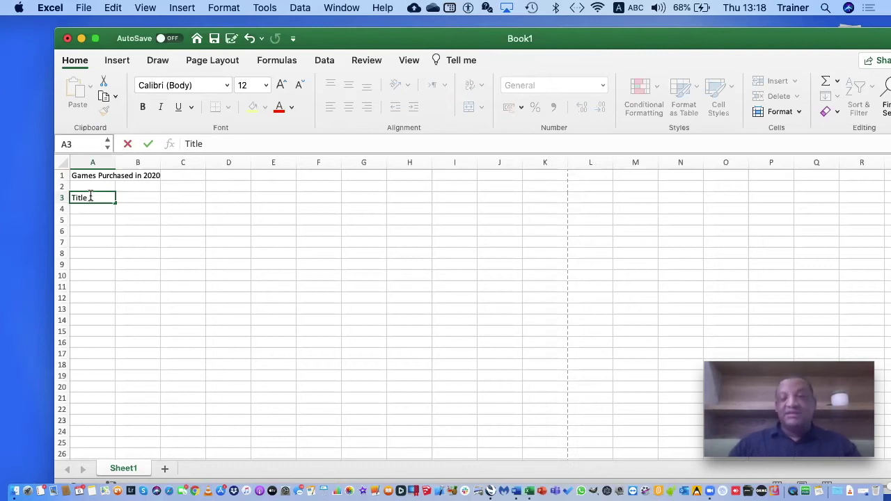
{"action": "key", "text": "Tab"}
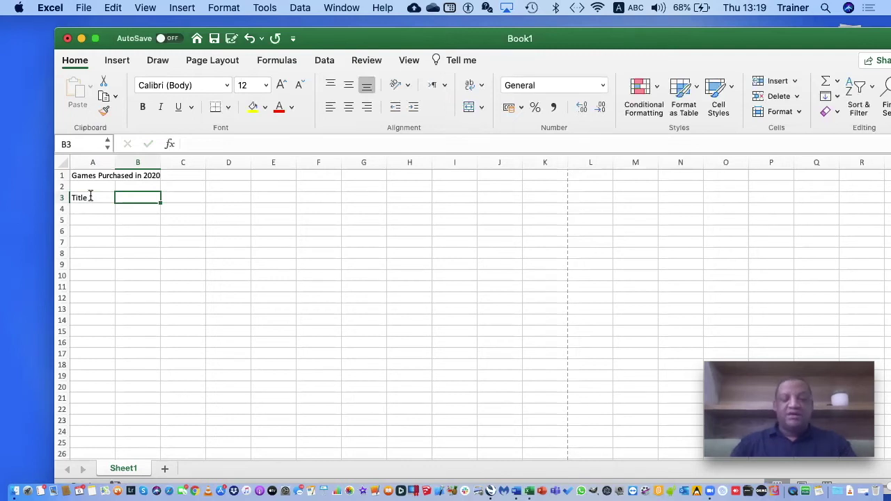
{"action": "type", "text": "Genre"}
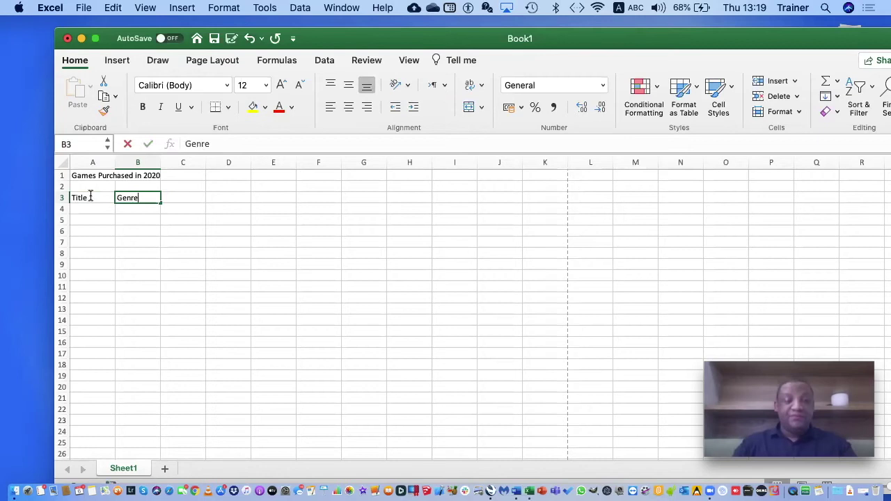
{"action": "key", "text": "Tab"}
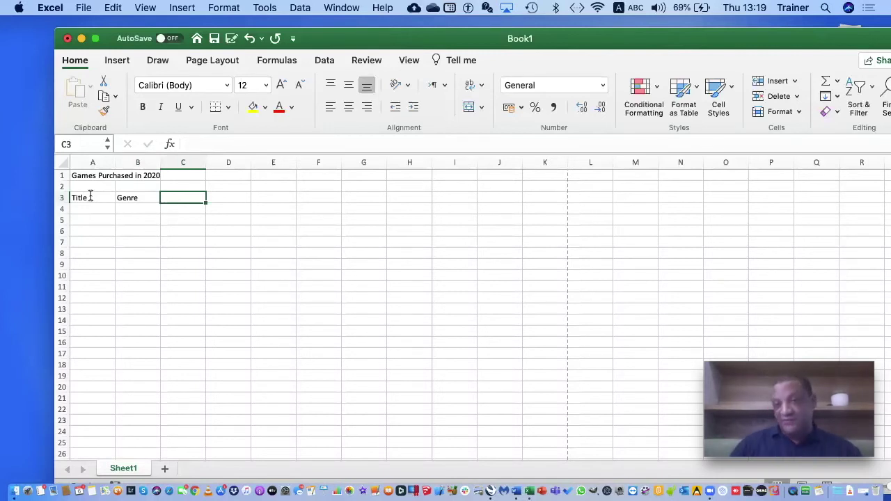
{"action": "key", "text": "Left"}
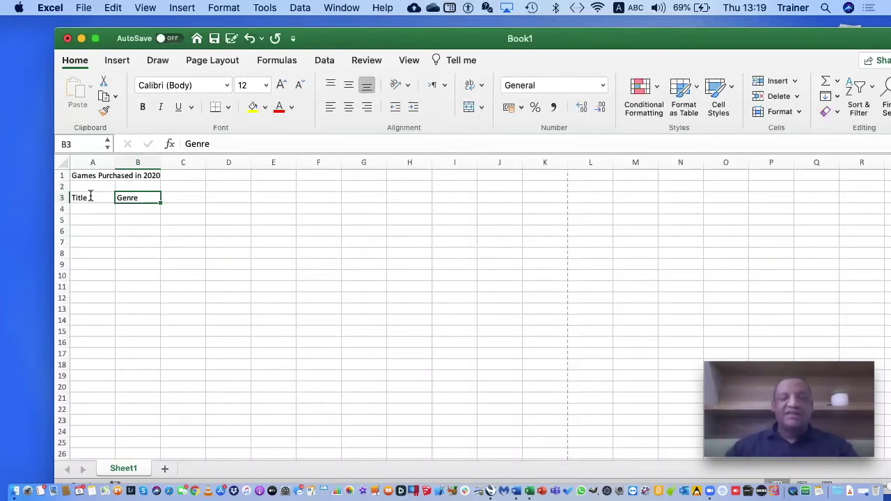
{"action": "key", "text": "Return"}
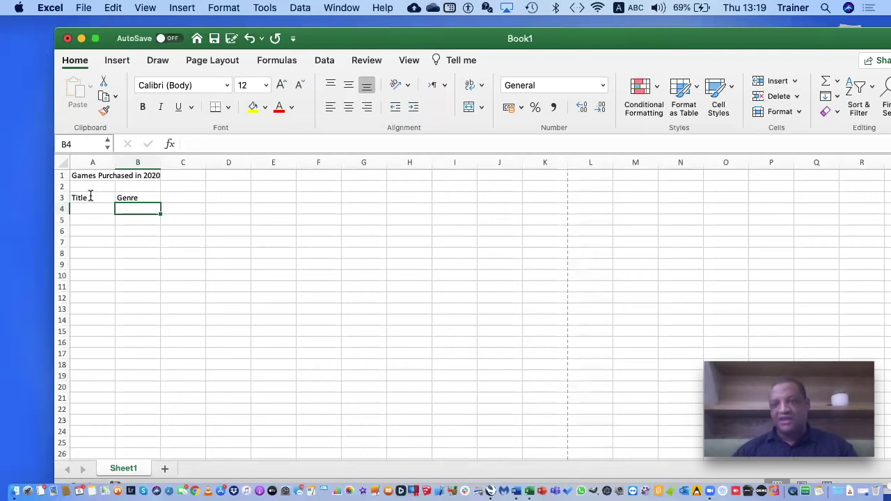
{"action": "key", "text": "Up"}
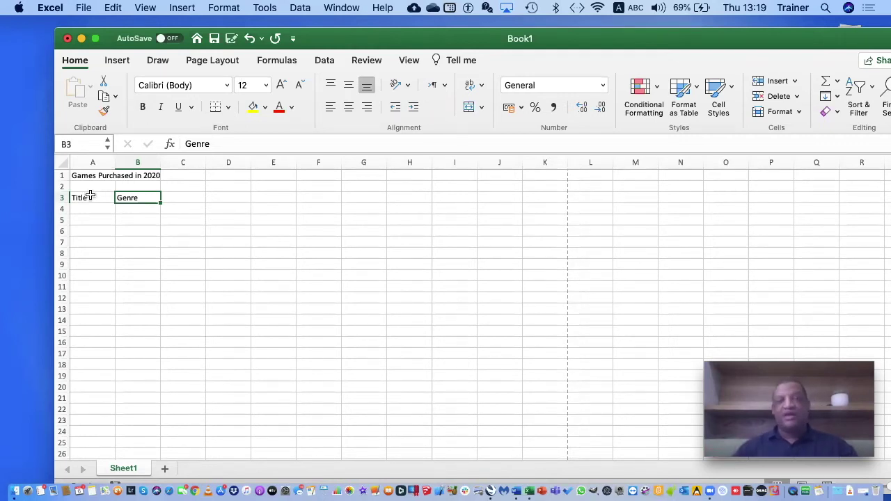
Enter the column headings "Date", "Vendor" and "Price" in cells C3, D3 and E3
{"action": "left_click", "coordinate": [194, 195]}
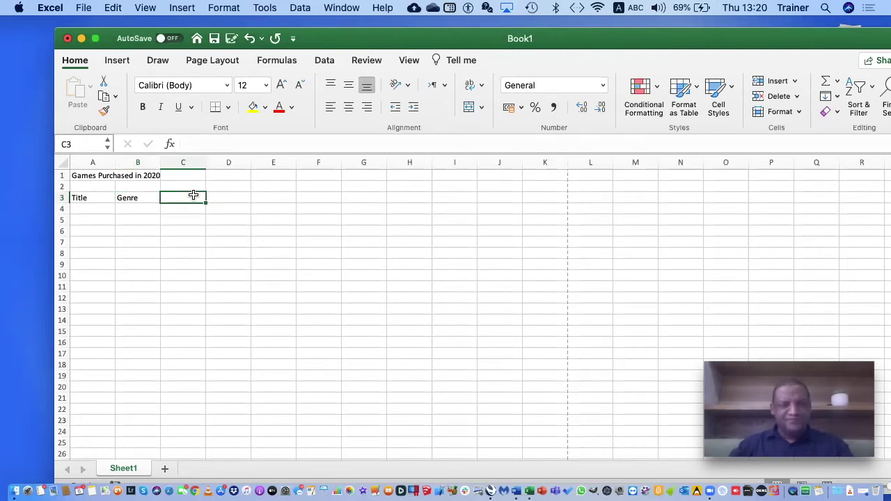
{"action": "type", "text": "Date"}
{"action": "left_click", "coordinate": [231, 198]}
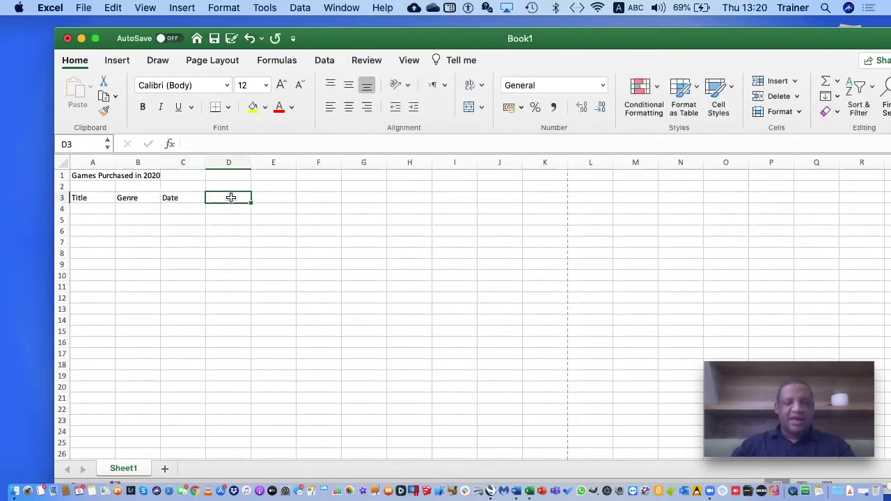
{"action": "type", "text": "Ve"}
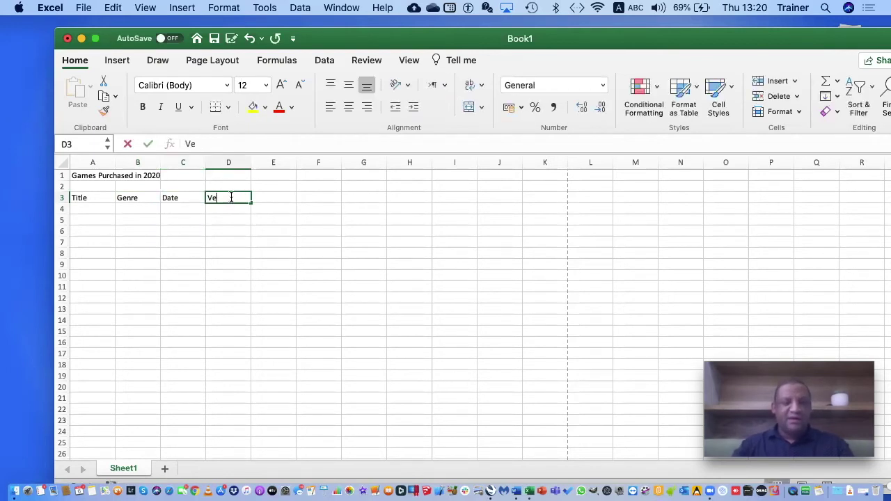
{"action": "type", "text": "ndor"}
{"action": "left_click", "coordinate": [284, 197]}
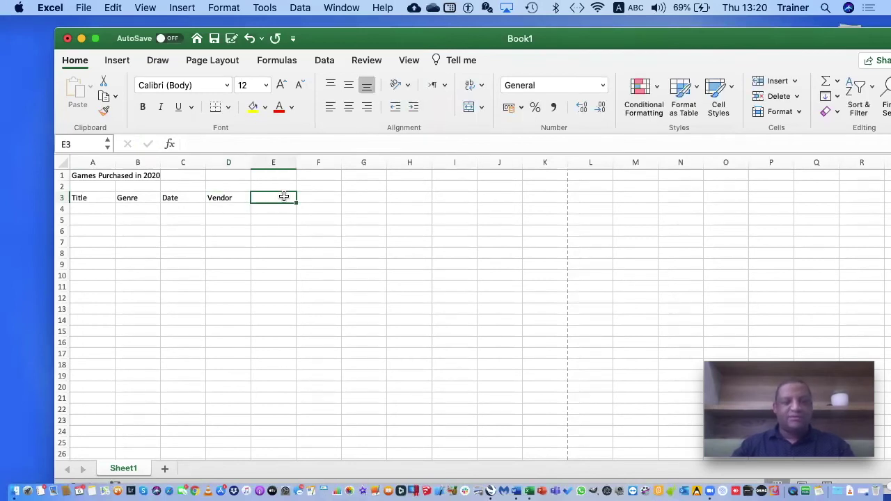
{"action": "type", "text": "Price"}
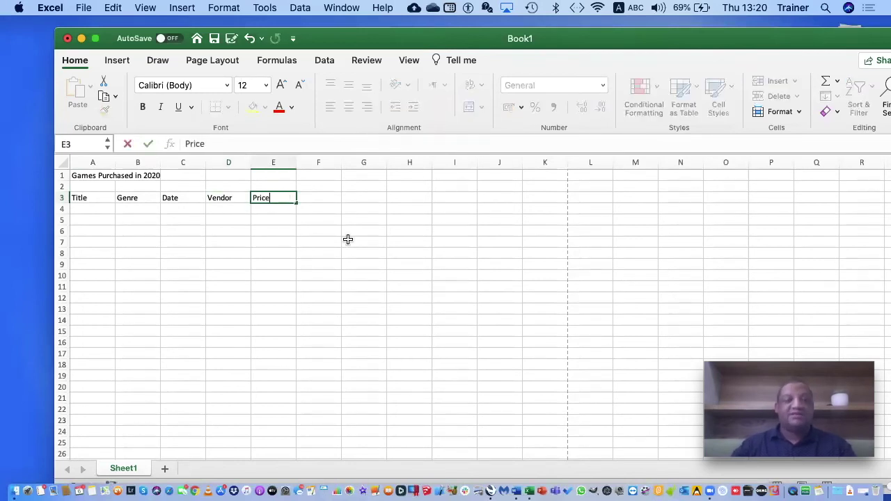
{"action": "left_click", "coordinate": [348, 240]}
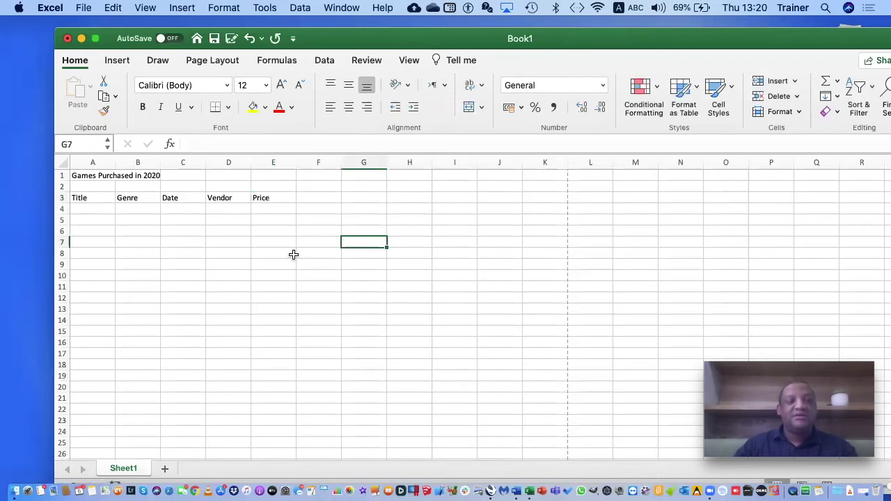
Set the font size of the title in cell A1 to 16
{"action": "left_click", "coordinate": [77, 177]}
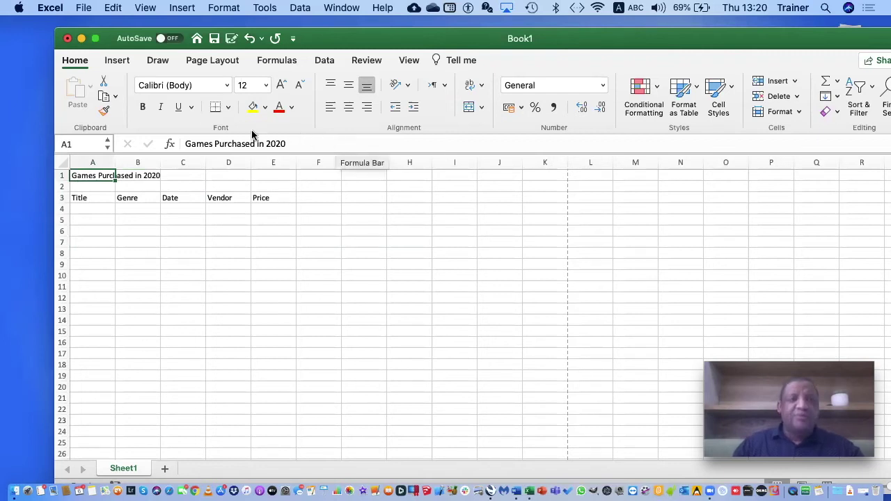
{"action": "left_click", "coordinate": [267, 86]}
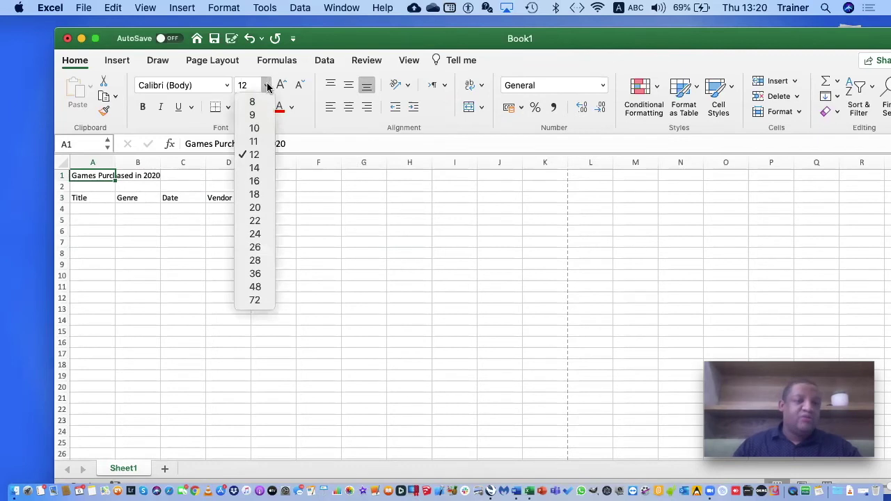
{"action": "left_click", "coordinate": [258, 183]}
{"action": "left_click", "coordinate": [77, 201]}
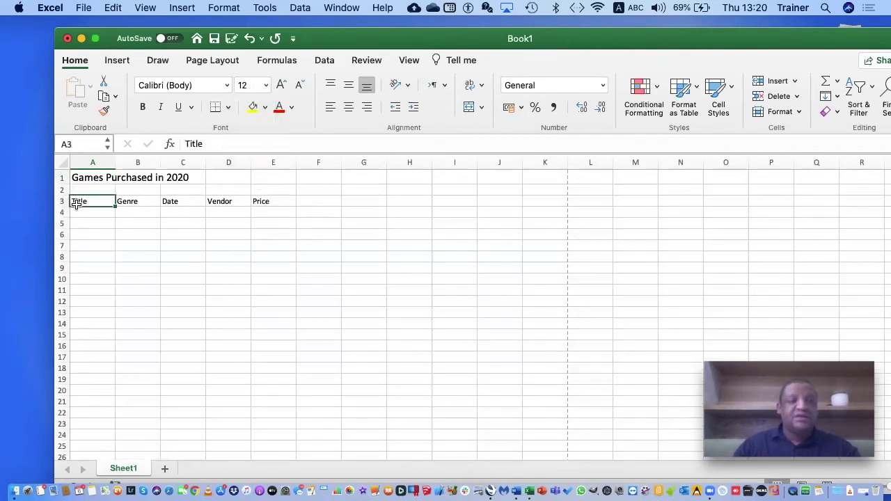
Set the font size of the column headings in cells A3 to E3 to 14
{"action": "left_click_drag", "start_coordinate": [290, 201], "coordinate": [80, 201]}
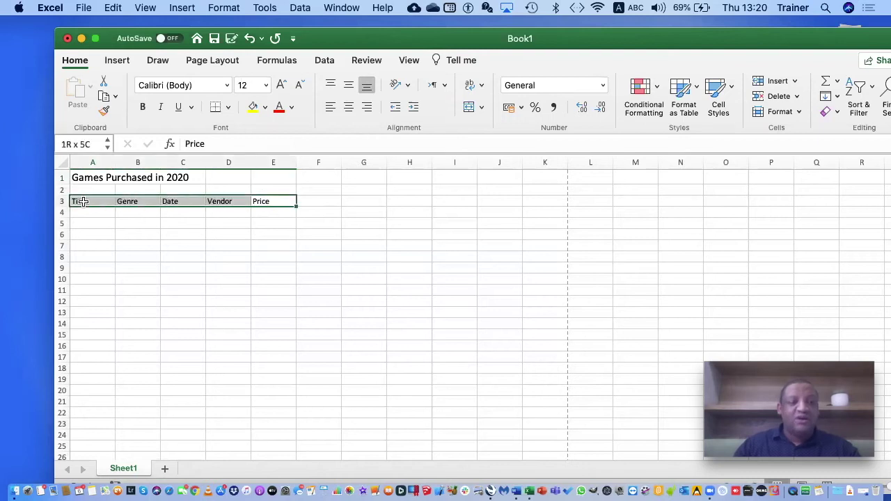
{"action": "left_click", "coordinate": [266, 85]}
{"action": "left_click", "coordinate": [258, 167]}
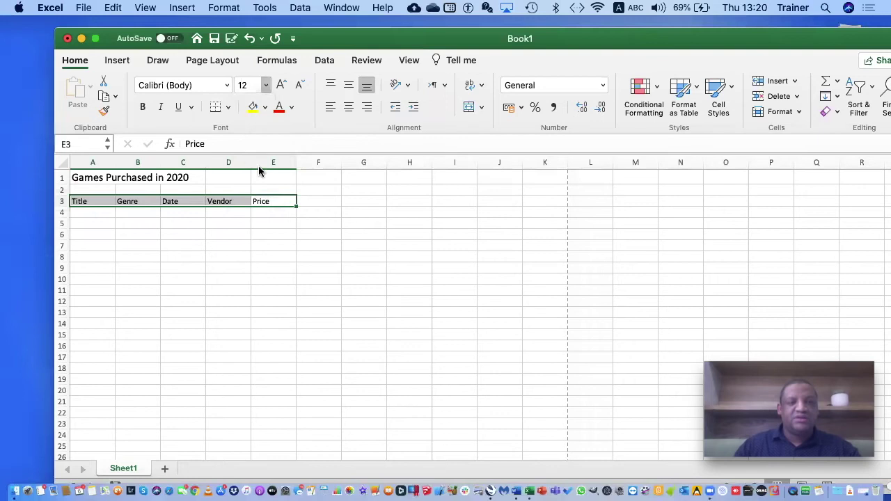
{"action": "left_click", "coordinate": [304, 258]}
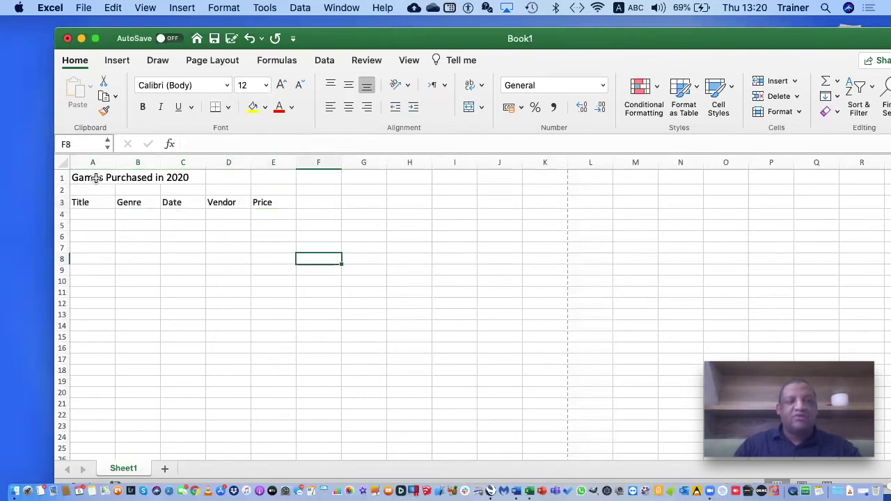
Make the title in cell A1 bold and the column headings in A3 to E3 italic
{"action": "left_click", "coordinate": [111, 182]}
{"action": "left_click", "coordinate": [143, 106]}
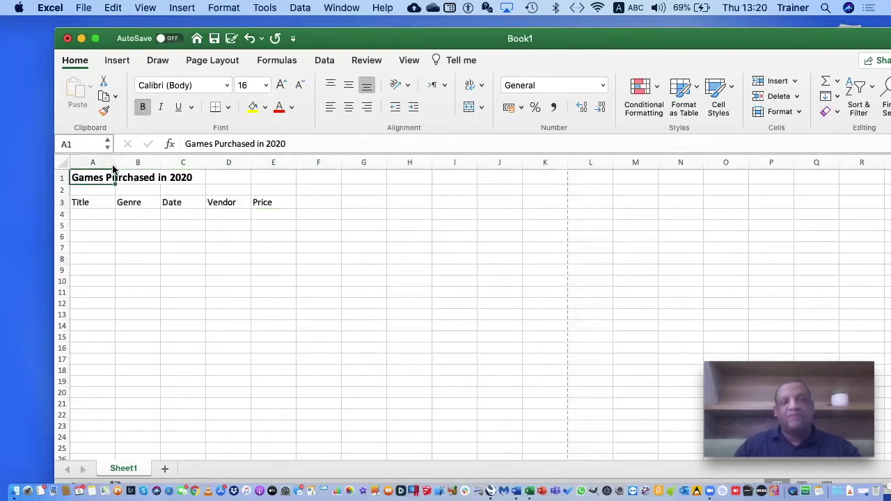
{"action": "left_click", "coordinate": [93, 191]}
{"action": "left_click_drag", "start_coordinate": [90, 201], "coordinate": [258, 202]}
{"action": "left_click", "coordinate": [160, 107]}
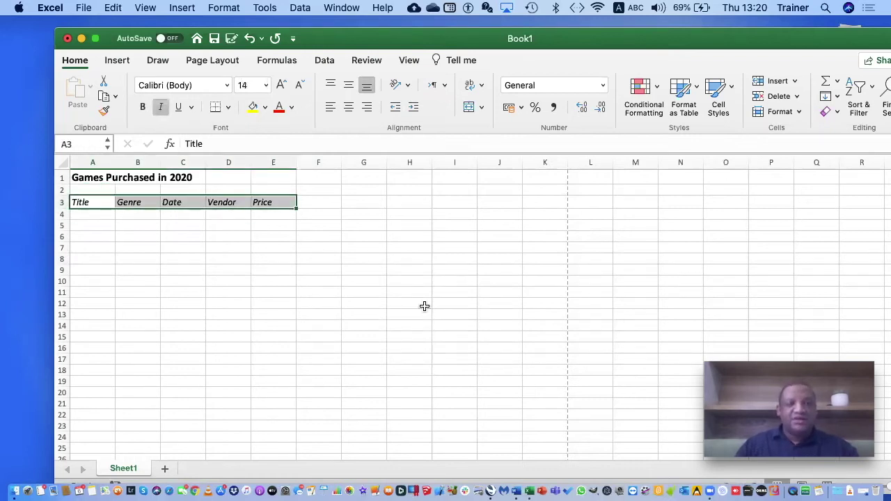
{"action": "left_click", "coordinate": [423, 305]}
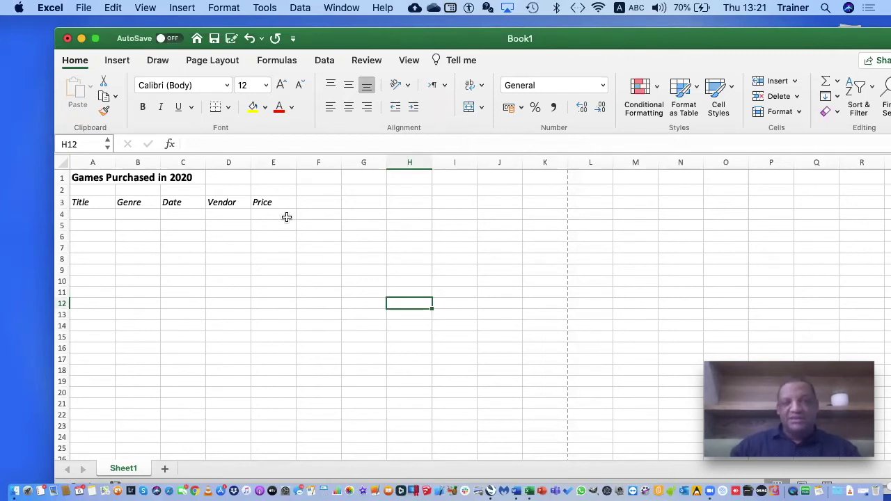
Apply the Accounting number format to the whole Price column E
{"action": "left_click", "coordinate": [289, 162]}
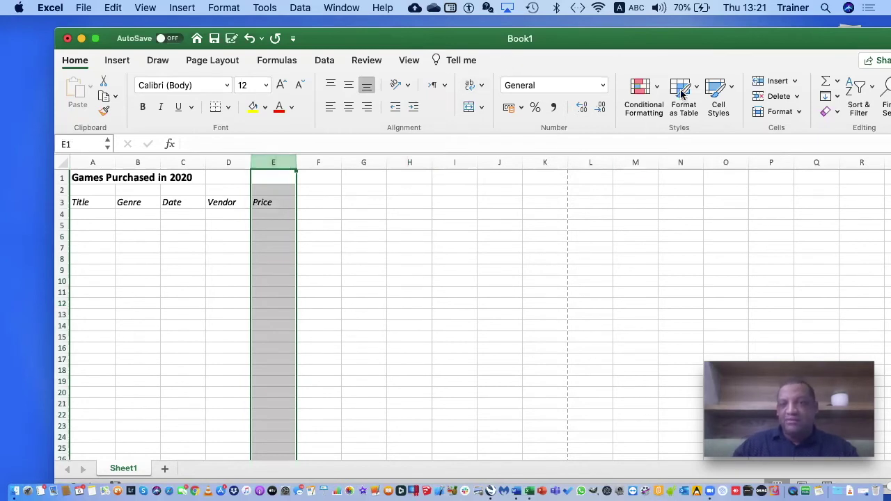
{"action": "left_click", "coordinate": [601, 85]}
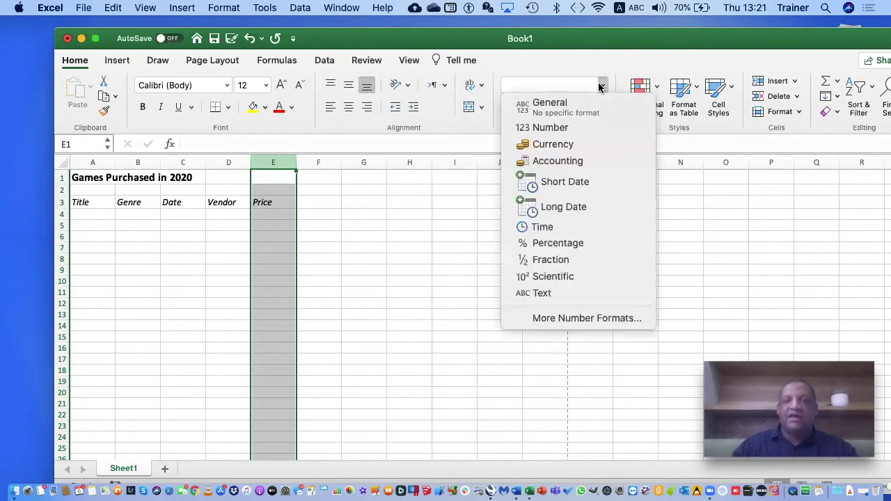
{"action": "left_click", "coordinate": [576, 166]}
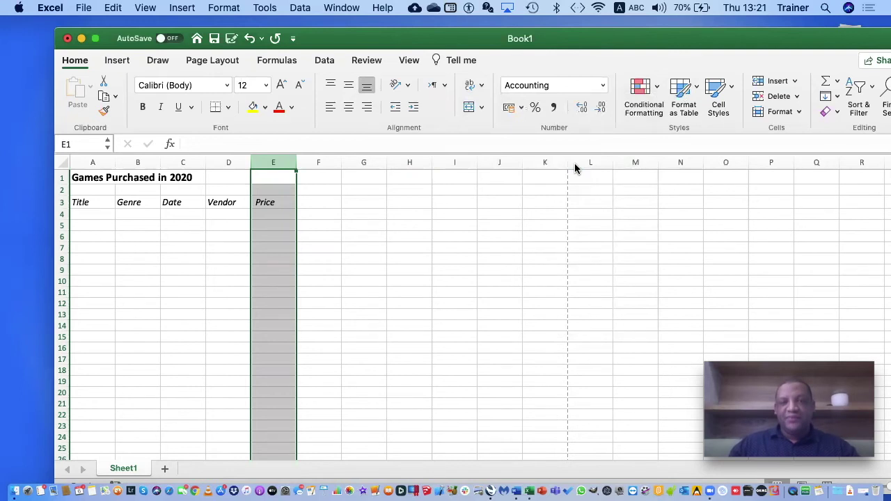
Try the Price column's format with the value 3456 in cell E4, and delete that test value
{"action": "left_click", "coordinate": [275, 215]}
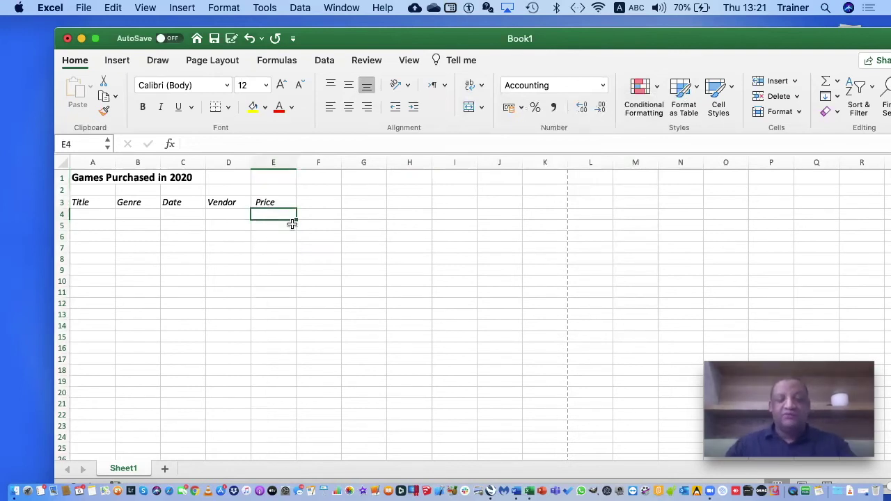
{"action": "type", "text": "3456"}
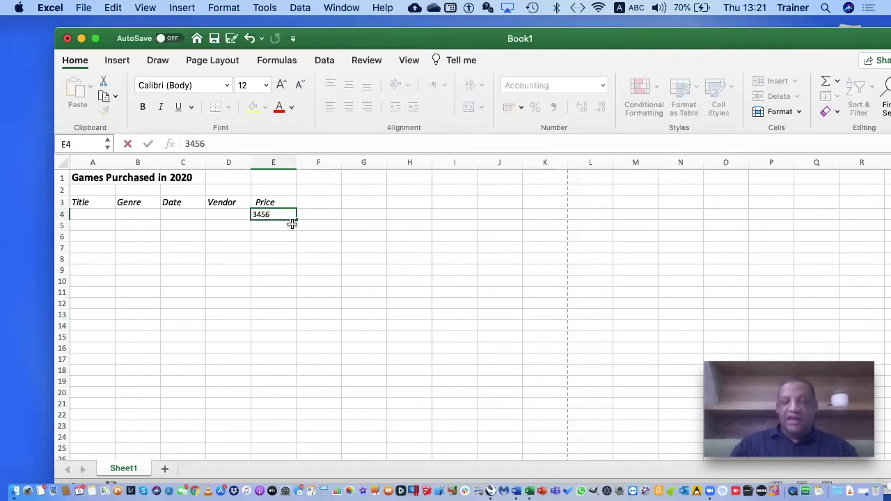
{"action": "key", "text": "Return"}
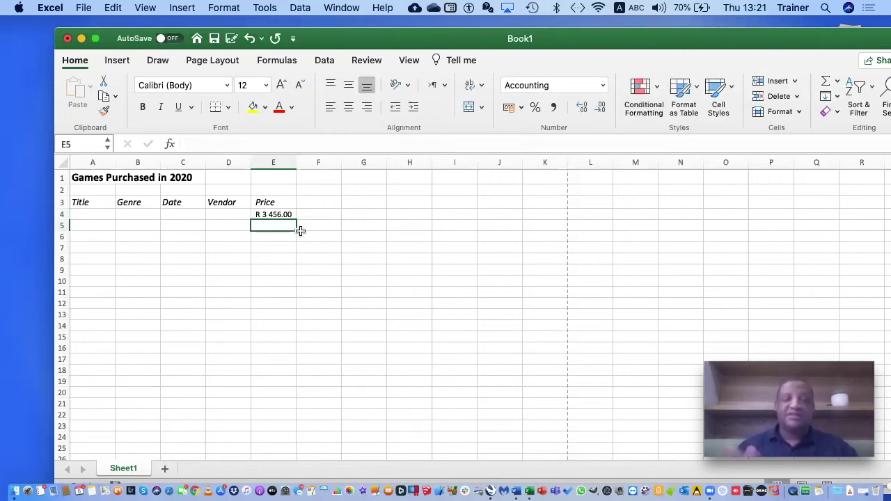
{"action": "left_click", "coordinate": [290, 212]}
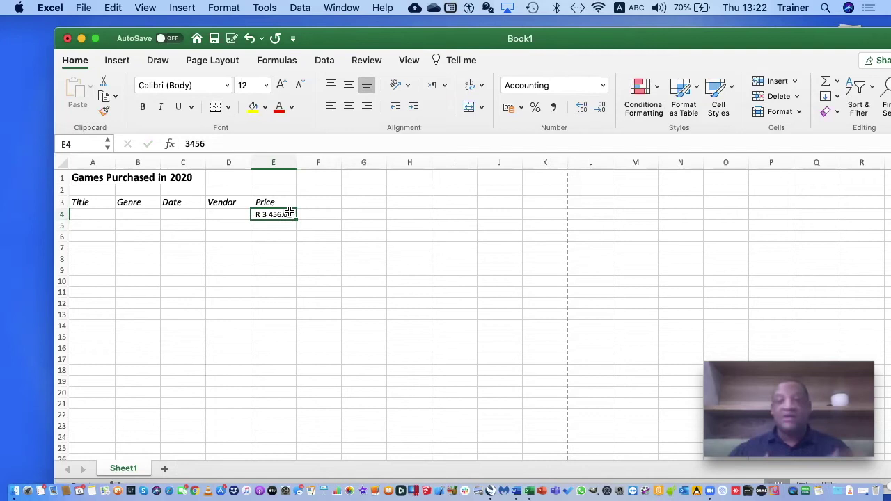
{"action": "key", "text": "Delete"}
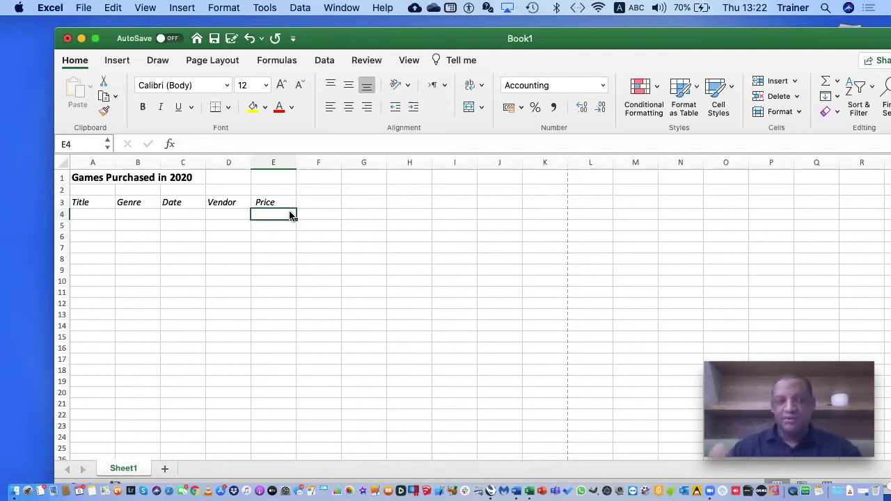
{"action": "left_click", "coordinate": [280, 249]}
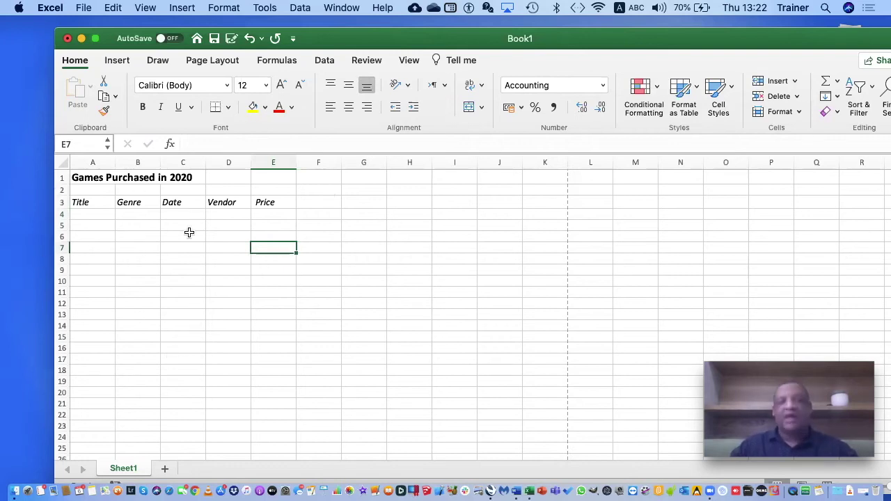
{"action": "left_click", "coordinate": [192, 167]}
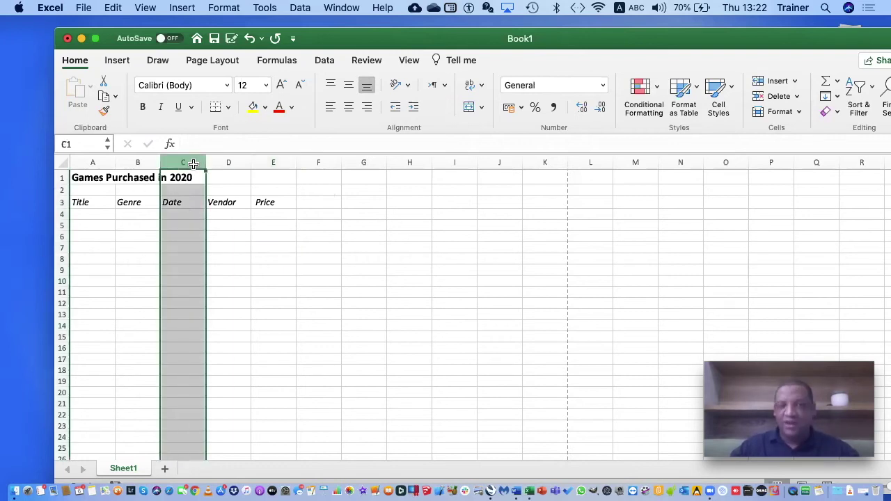
{"action": "left_click", "coordinate": [604, 86]}
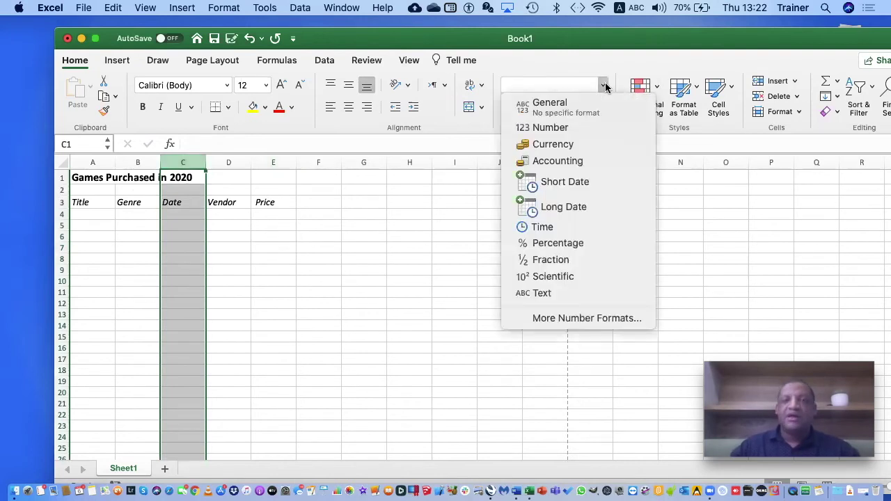
{"action": "left_click", "coordinate": [604, 85]}
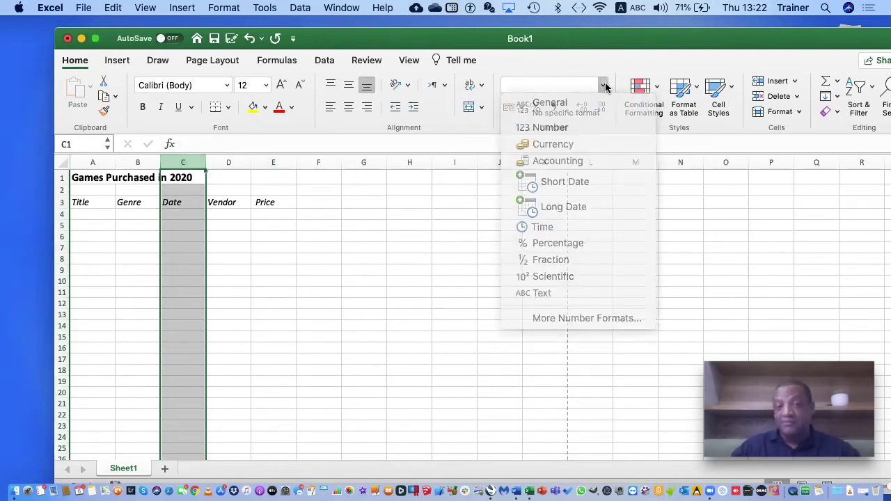
{"action": "left_click", "coordinate": [604, 86]}
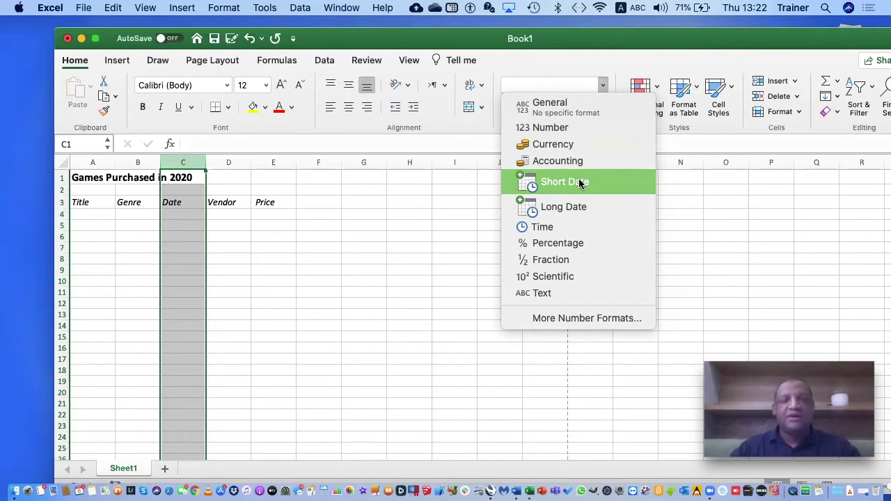
{"action": "key", "text": "Down"}
{"action": "key", "text": "Escape"}
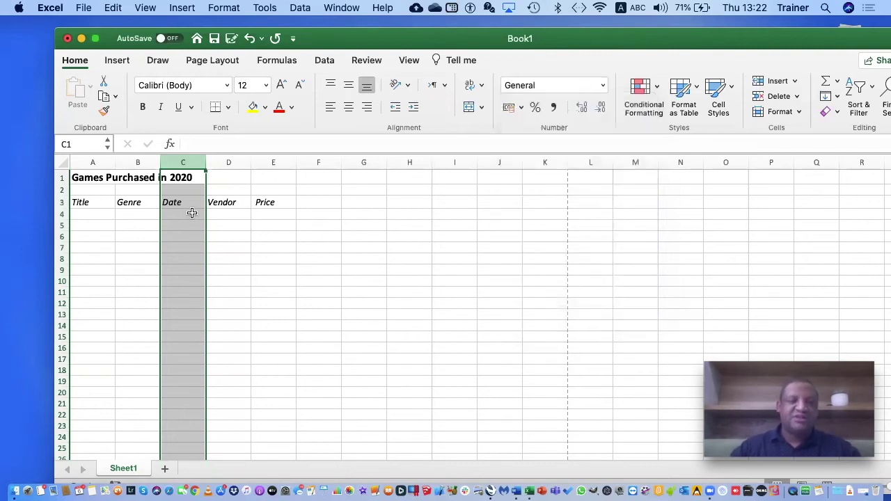
{"action": "left_click", "coordinate": [192, 213]}
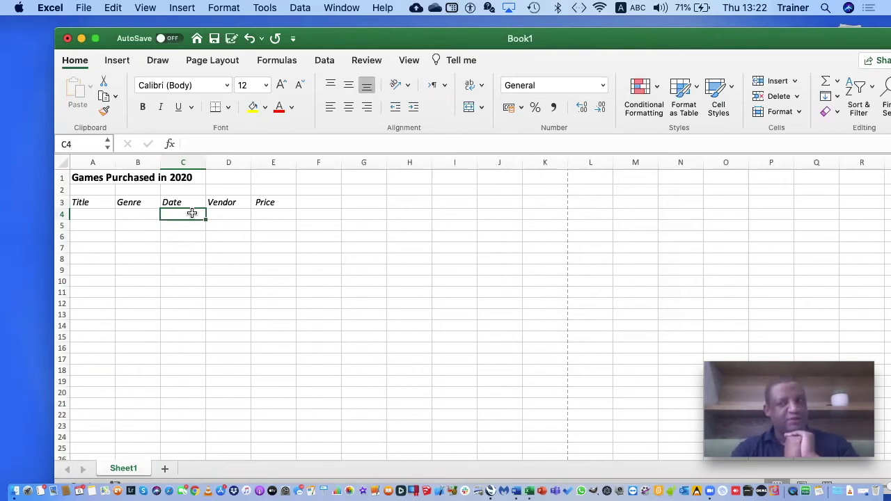
Insert a new column before the Title column and enter the heading "Date" in cell A3
{"action": "left_click", "coordinate": [88, 164]}
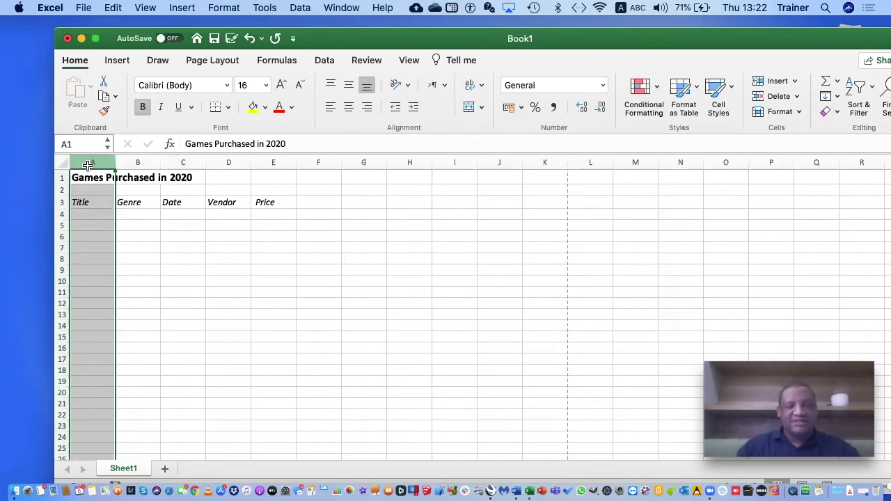
{"action": "right_click", "coordinate": [88, 167]}
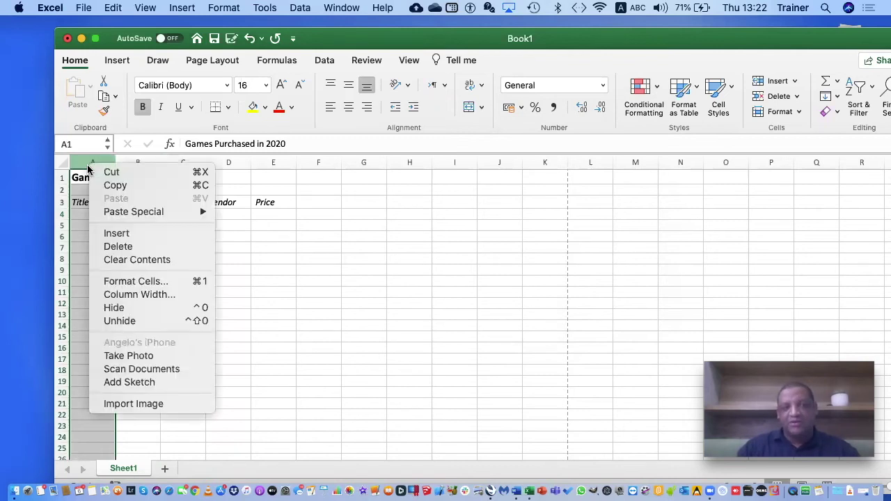
{"action": "left_click", "coordinate": [107, 235]}
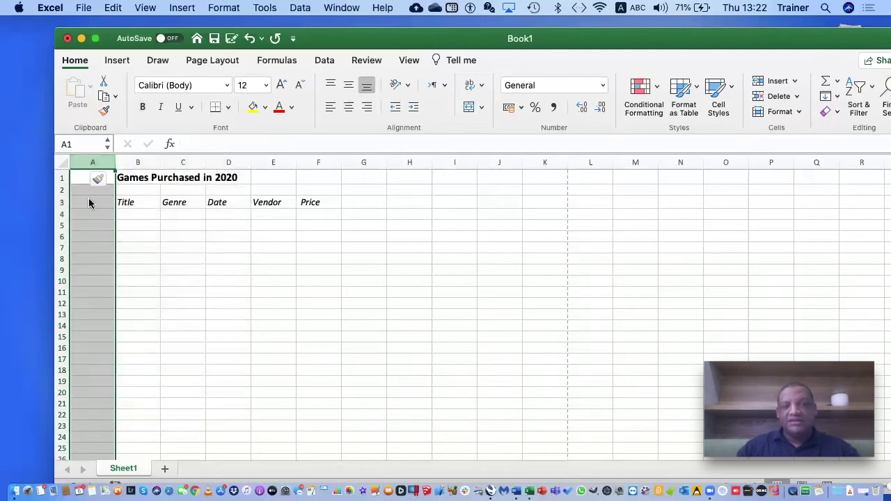
{"action": "left_click", "coordinate": [100, 201]}
{"action": "type", "text": "Date"}
{"action": "left_click", "coordinate": [186, 281]}
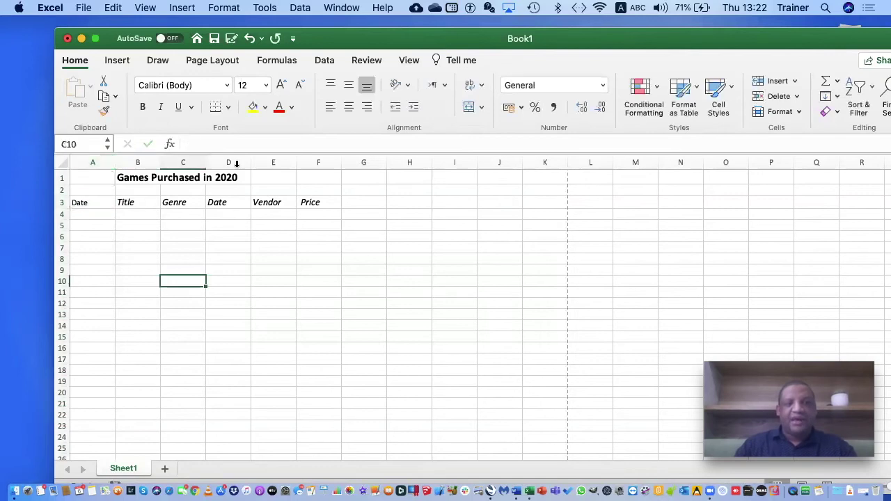
Delete the duplicate Date column D, between Genre and Vendor
{"action": "left_click", "coordinate": [229, 162]}
{"action": "right_click", "coordinate": [230, 164]}
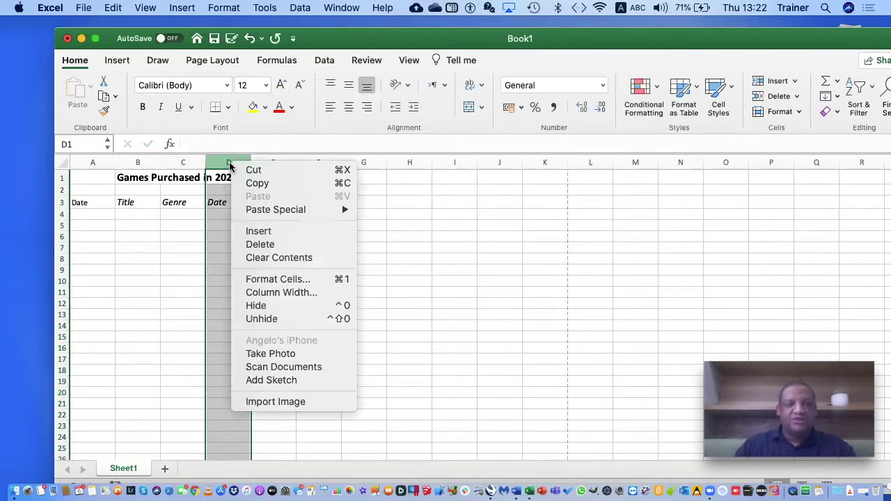
{"action": "left_click", "coordinate": [256, 244]}
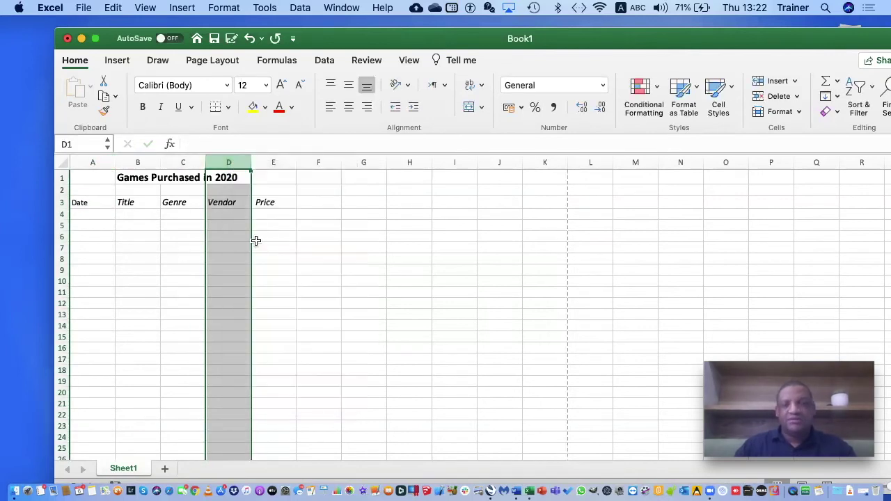
{"action": "left_click", "coordinate": [330, 268]}
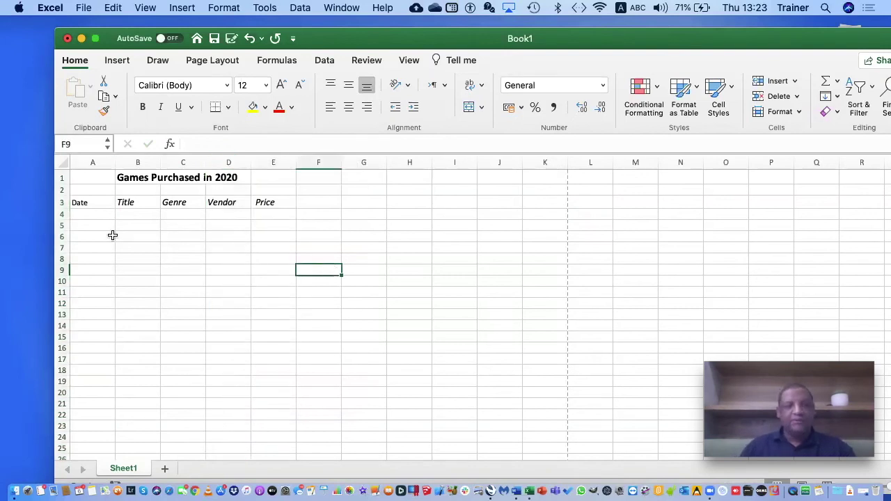
Enter "January" in cell A4 and fill the month series down to "December" in cell A15
{"action": "left_click", "coordinate": [84, 215]}
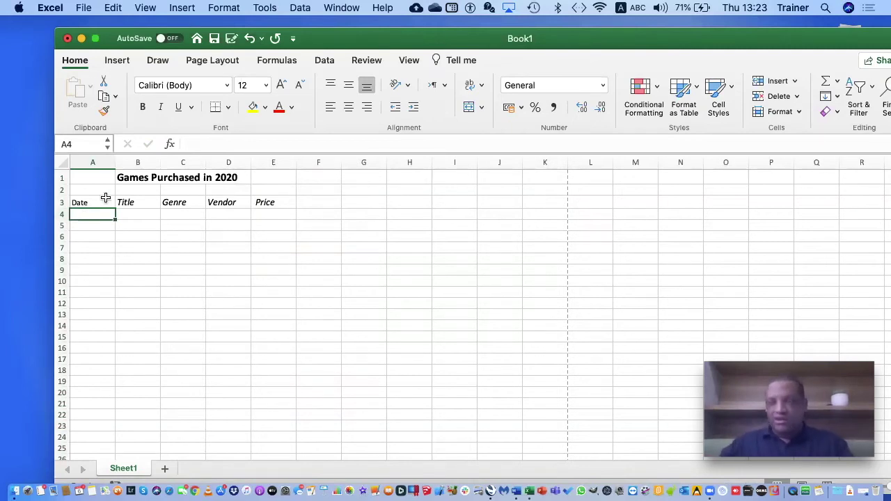
{"action": "type", "text": "Ja"}
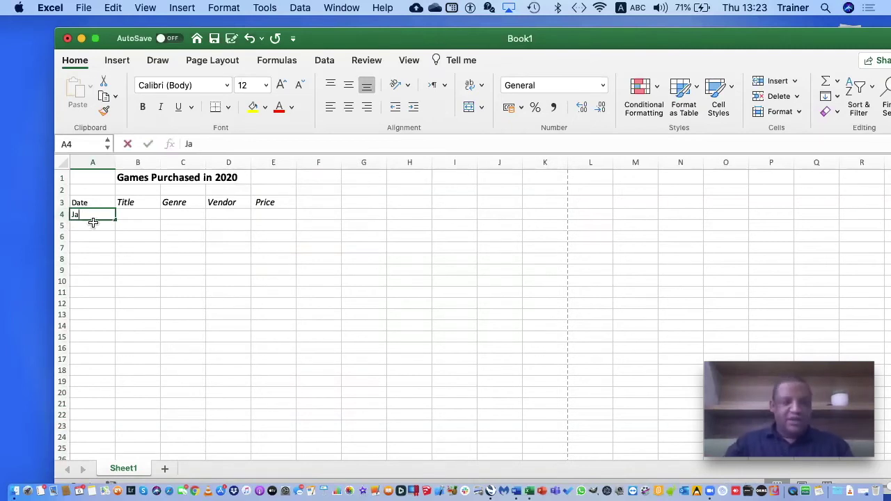
{"action": "type", "text": "nuary"}
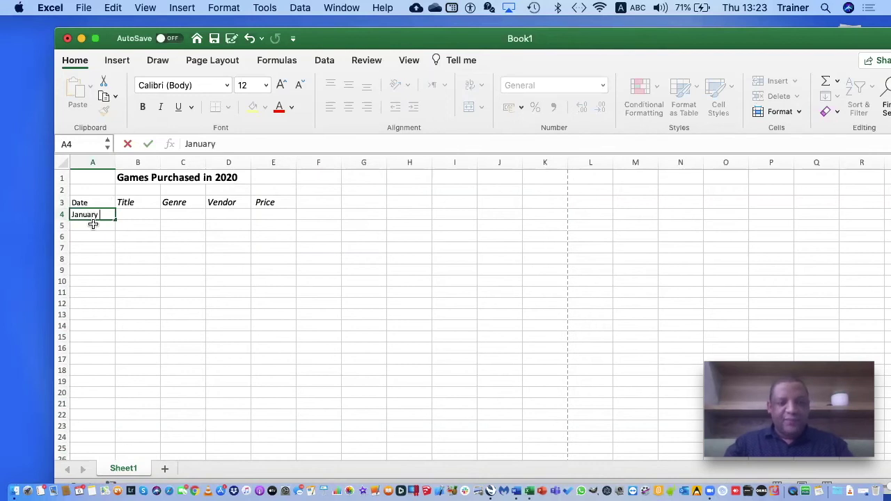
{"action": "key", "text": "Return"}
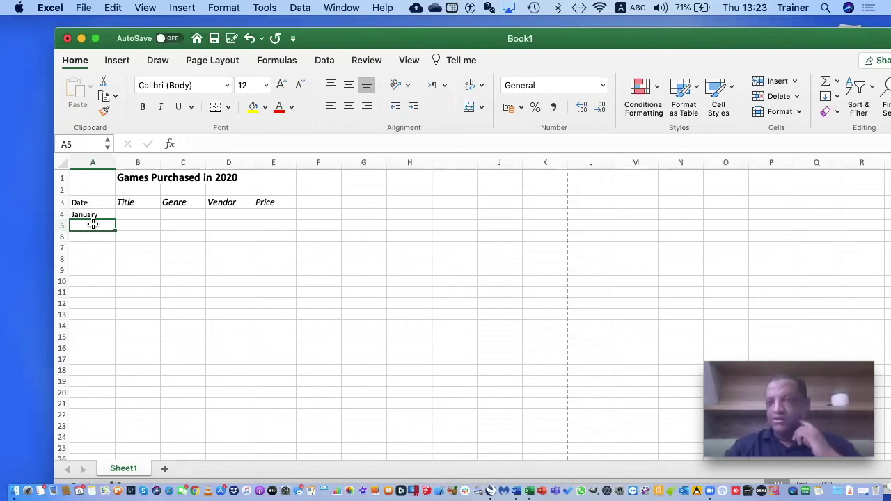
{"action": "left_click", "coordinate": [85, 213]}
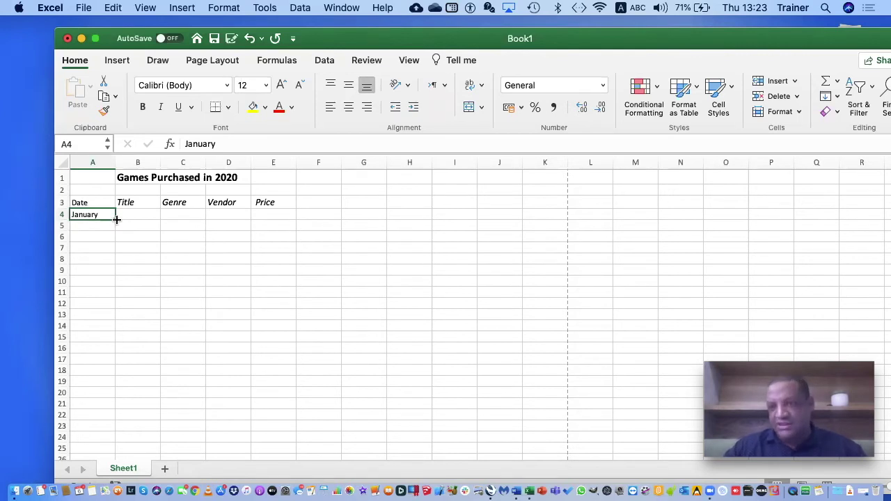
{"action": "left_click_drag", "start_coordinate": [116, 219], "coordinate": [115, 347]}
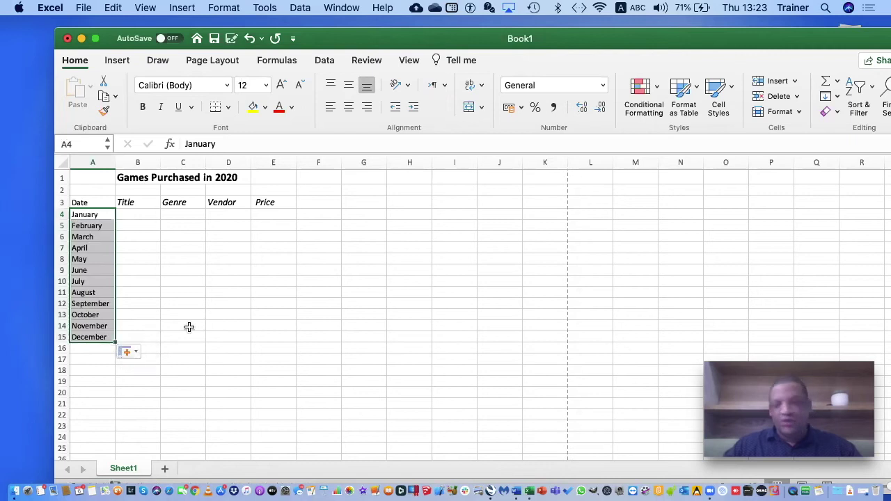
{"action": "left_click", "coordinate": [298, 323]}
Make the header cells A3 to E3 bold and fill them with yellow
{"action": "left_click_drag", "start_coordinate": [86, 200], "coordinate": [255, 191]}
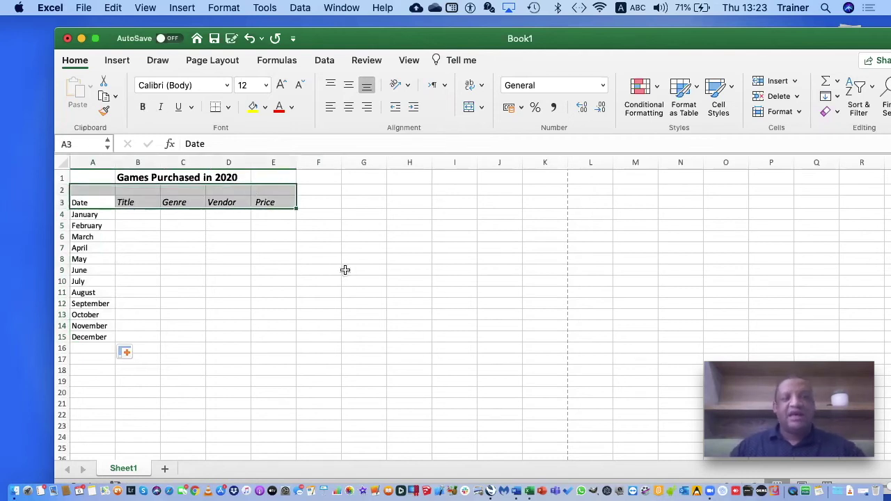
{"action": "left_click", "coordinate": [319, 313]}
{"action": "left_click_drag", "start_coordinate": [91, 201], "coordinate": [264, 196]}
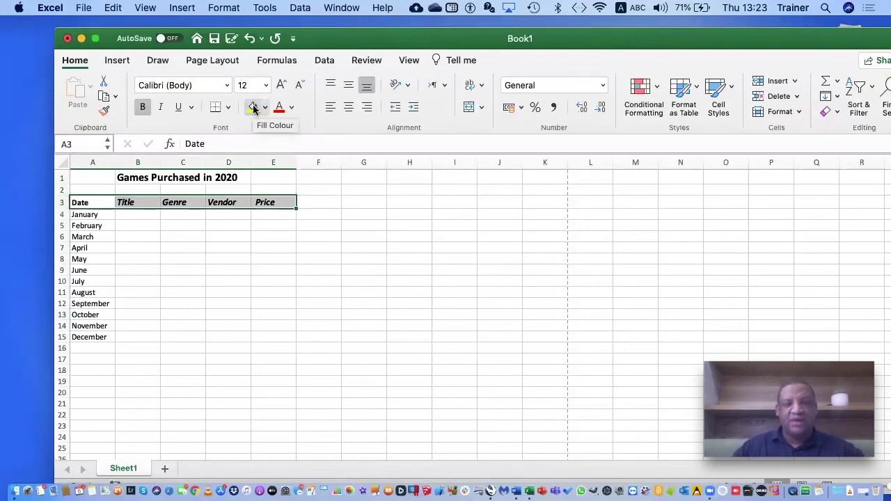
{"action": "left_click", "coordinate": [253, 107]}
{"action": "left_click", "coordinate": [290, 271]}
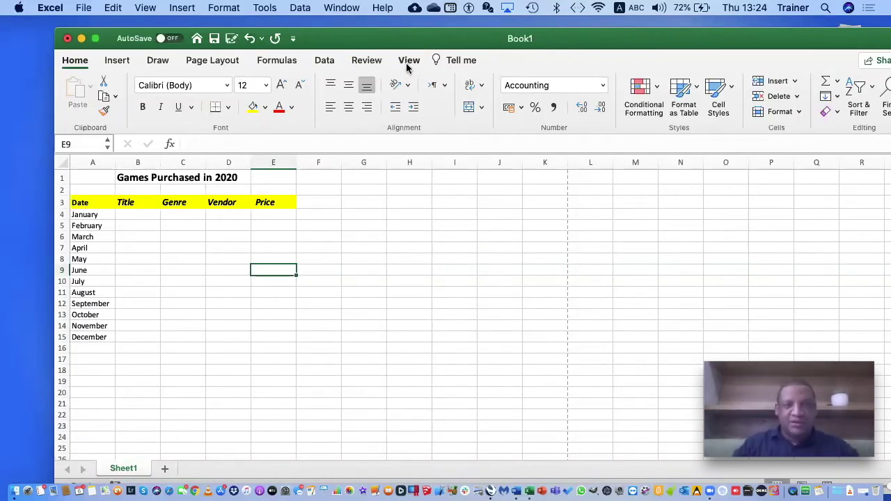
Switch to the Word document Document1 and bring its table of games into view
{"action": "left_click", "coordinate": [116, 61]}
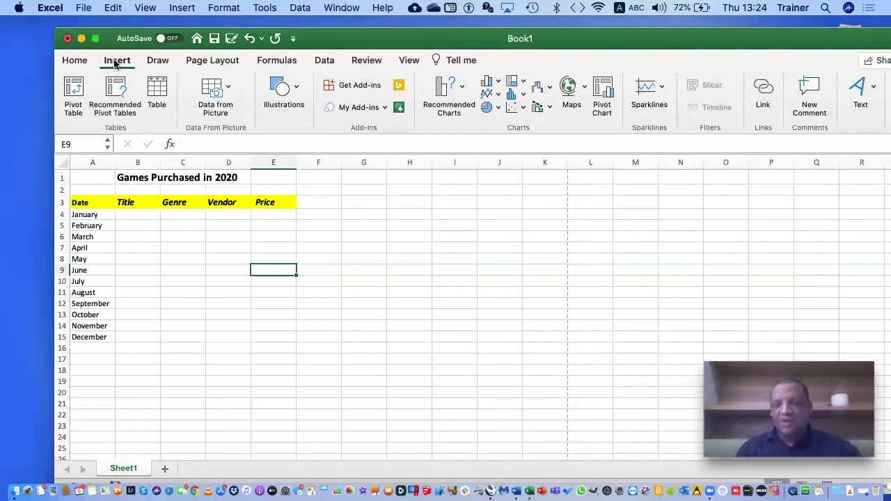
{"action": "left_click", "coordinate": [518, 485]}
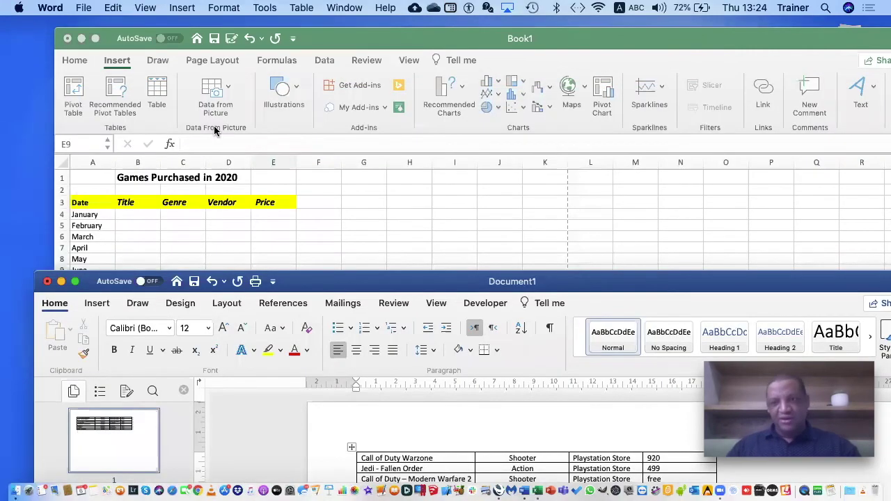
{"action": "left_click", "coordinate": [214, 127]}
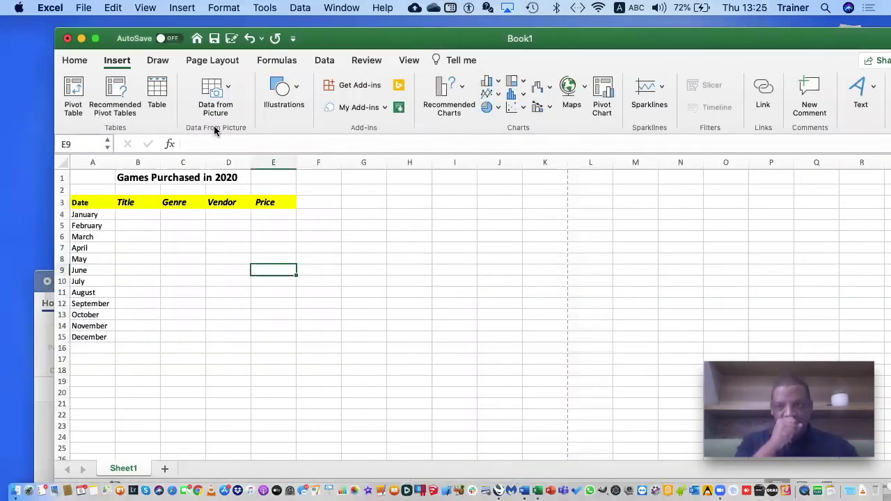
{"action": "left_click", "coordinate": [42, 434]}
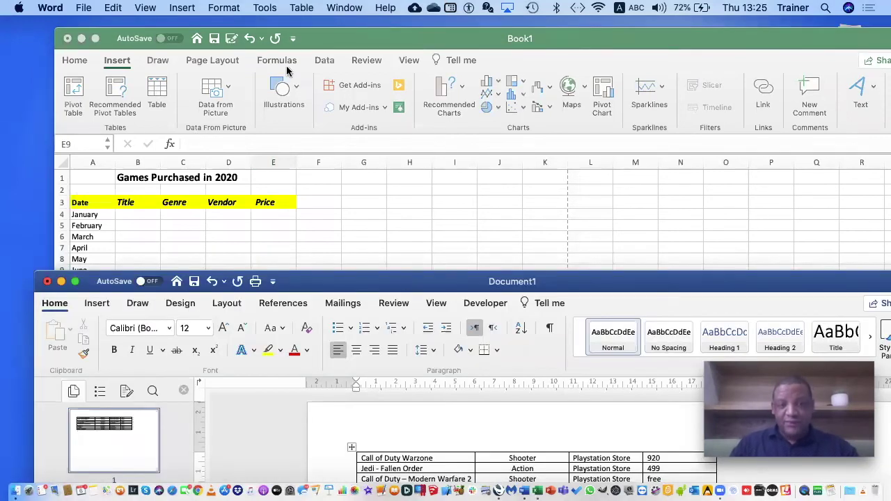
{"action": "key", "text": "ctrl+super+f"}
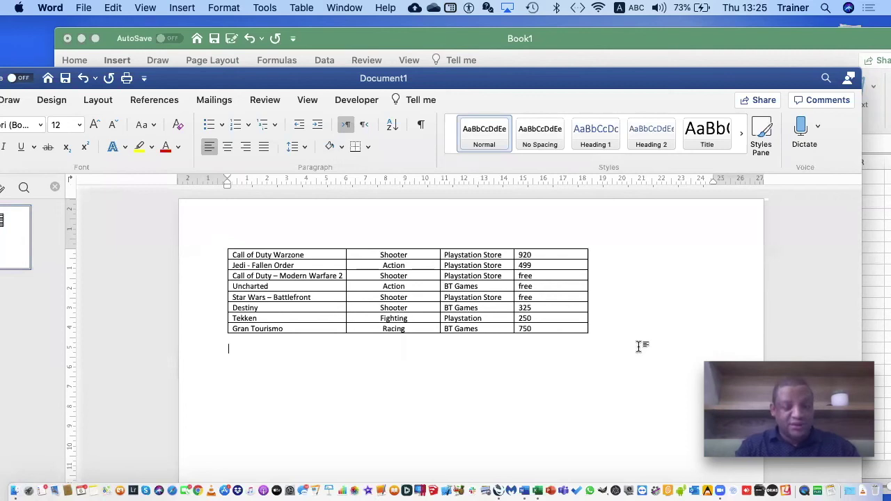
Try a screen capture of the area around the games table in the Word document
{"action": "key", "text": "super+shift+4"}
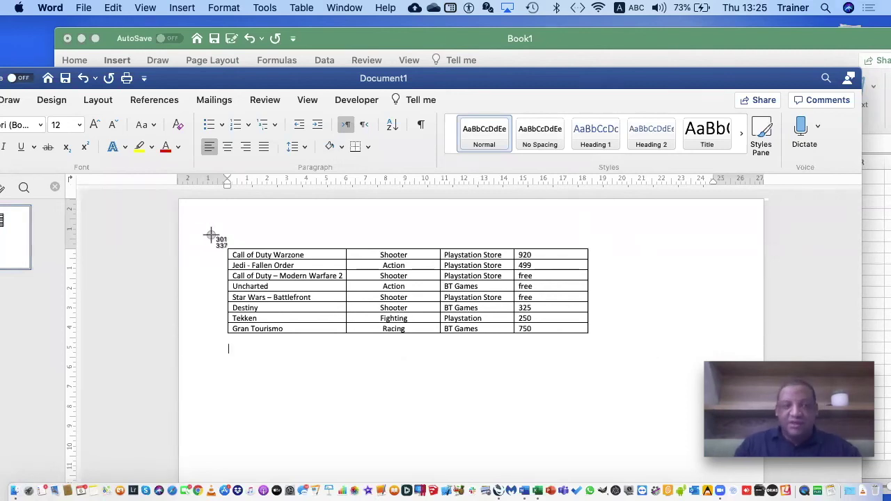
{"action": "left_click_drag", "start_coordinate": [217, 238], "coordinate": [583, 356]}
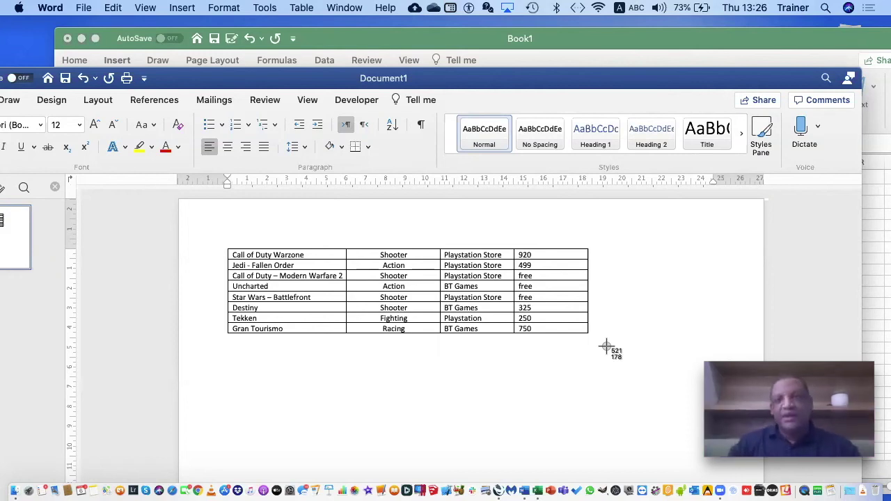
{"action": "key", "text": "Escape"}
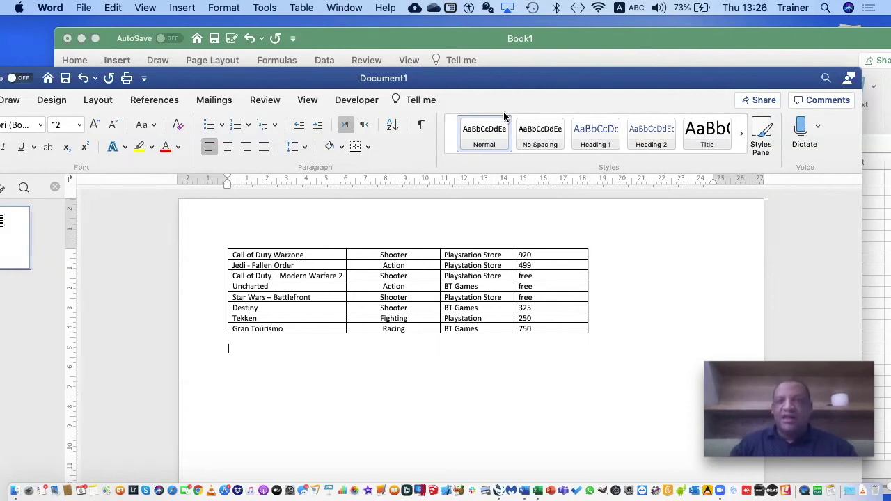
{"action": "left_click_drag", "start_coordinate": [382, 87], "coordinate": [399, 85]}
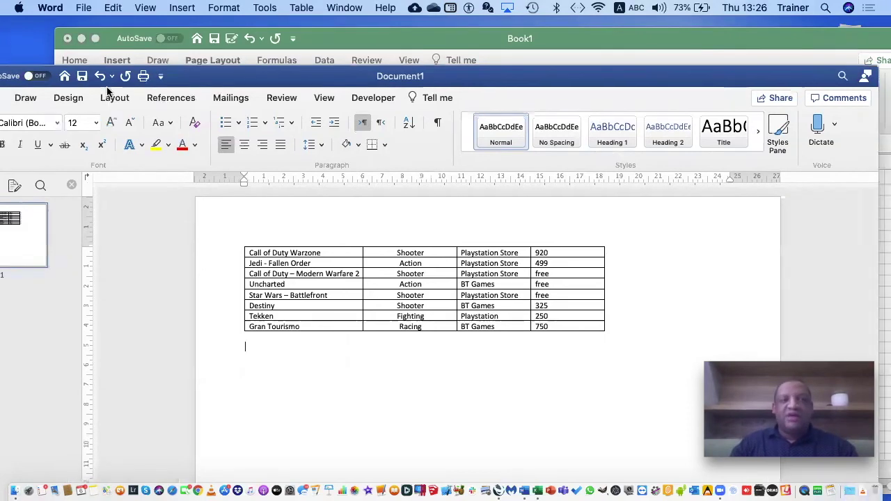
{"action": "left_click_drag", "start_coordinate": [119, 80], "coordinate": [287, 87]}
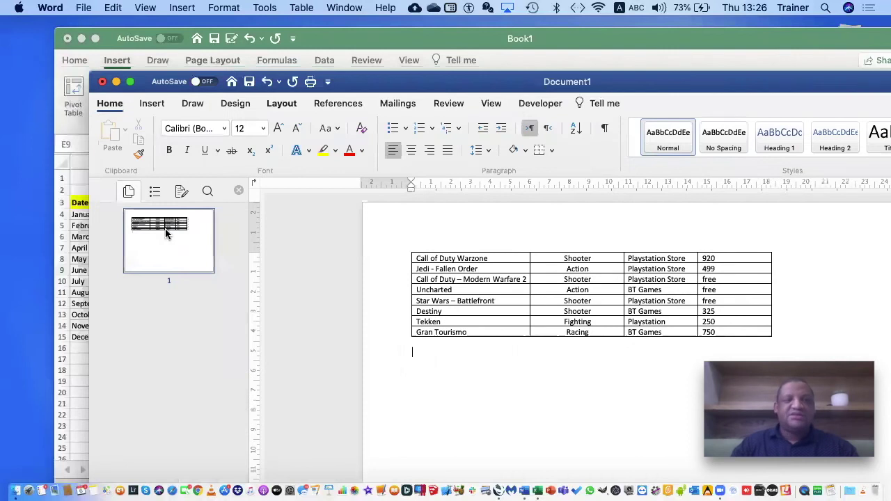
Switch back to Excel and import data from the picture file "Screenshot 2020-08-06 at 03.43.21.png" with cell B4 selected
{"action": "key", "text": "super+Tab"}
{"action": "left_click", "coordinate": [134, 215]}
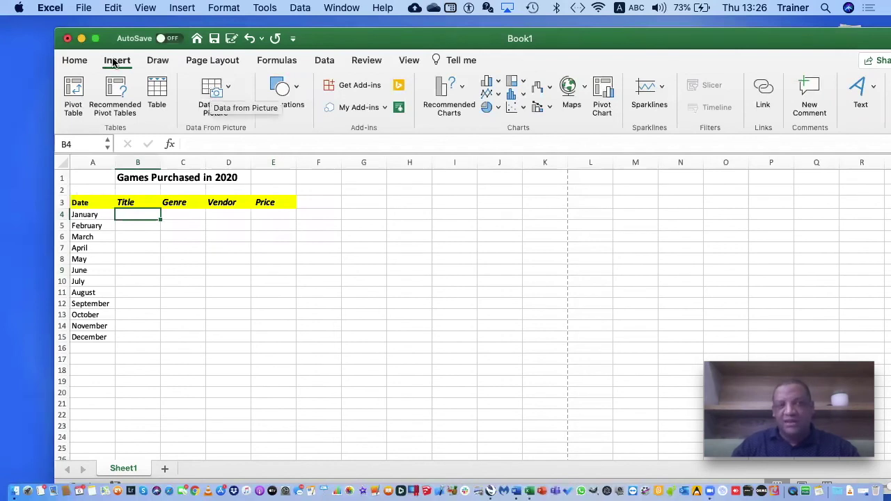
{"action": "left_click", "coordinate": [218, 93]}
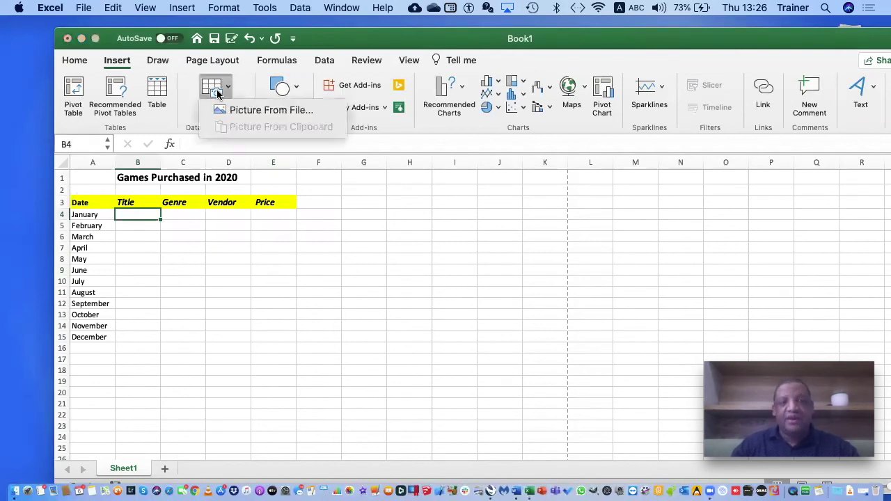
{"action": "left_click", "coordinate": [243, 115]}
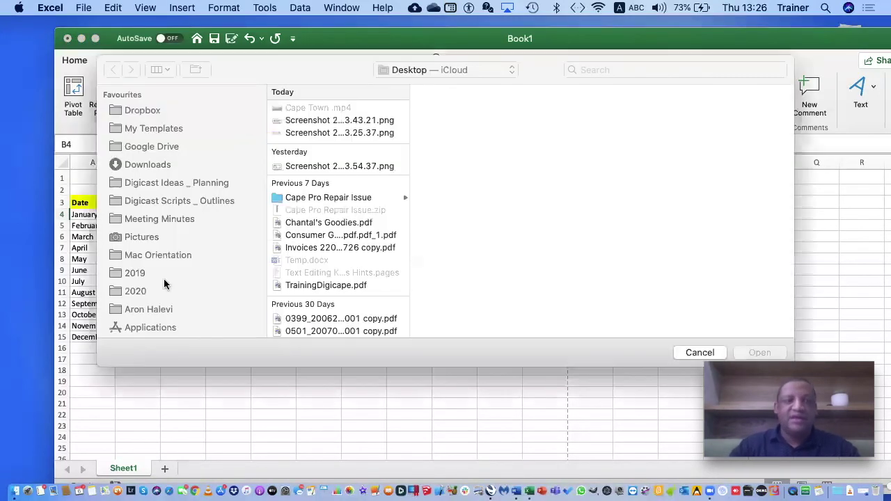
{"action": "scroll", "coordinate": [164, 278], "scroll_direction": "down", "scroll_amount": 10}
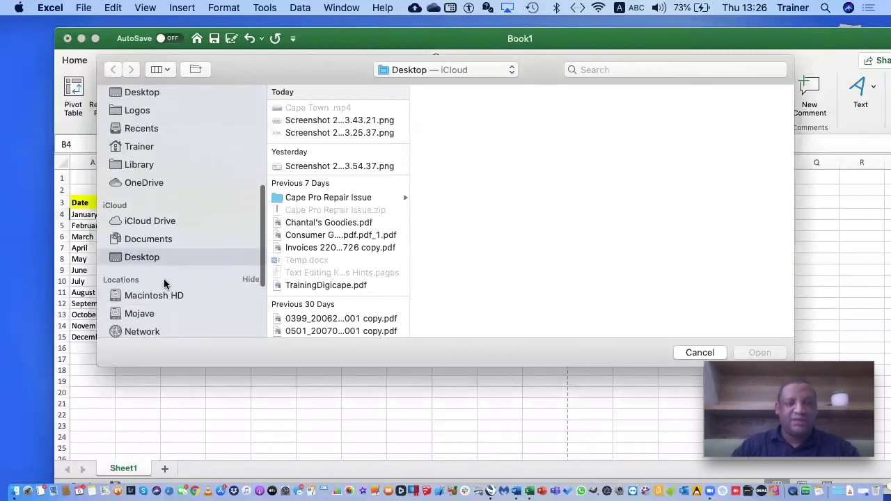
{"action": "scroll", "coordinate": [164, 278], "scroll_direction": "up", "scroll_amount": 2}
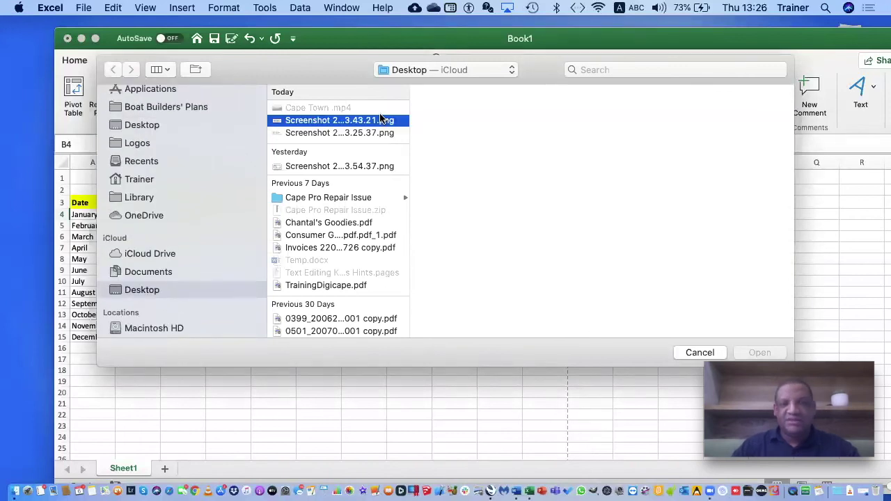
{"action": "left_click", "coordinate": [353, 120]}
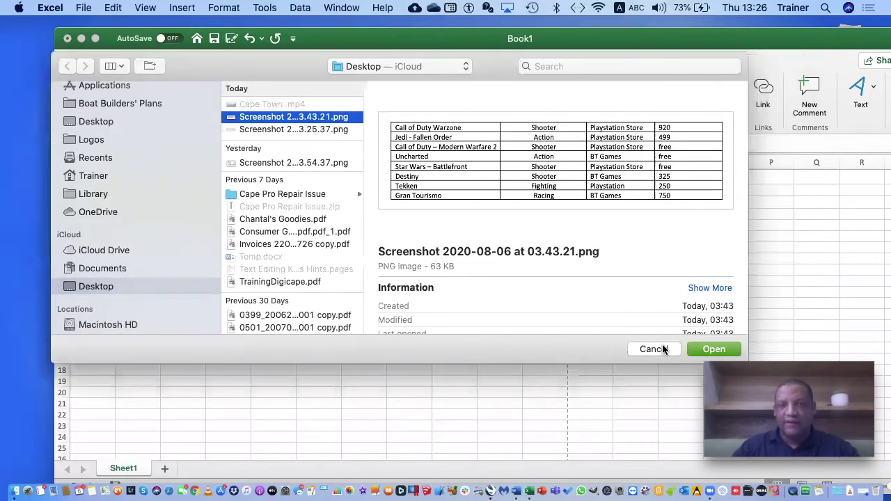
{"action": "key", "text": "Return"}
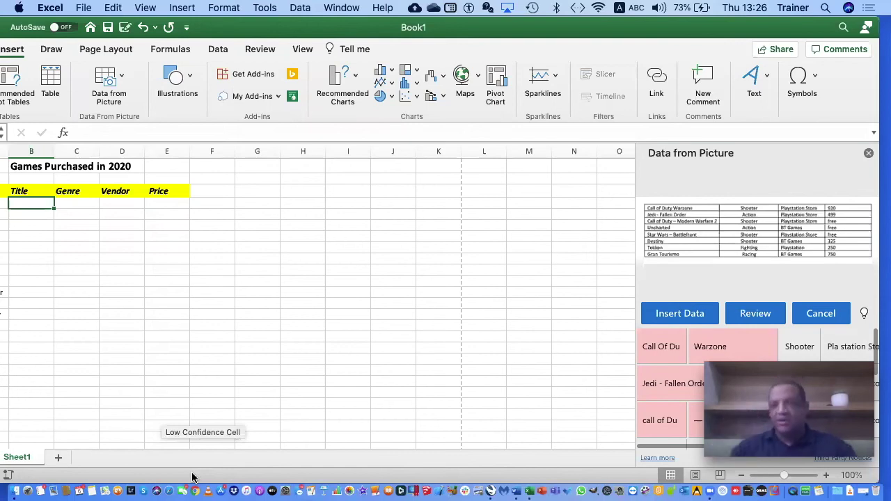
Correct the first recognised cell of the picture data to "Call Of Duty" and accept it
{"action": "left_click", "coordinate": [762, 314]}
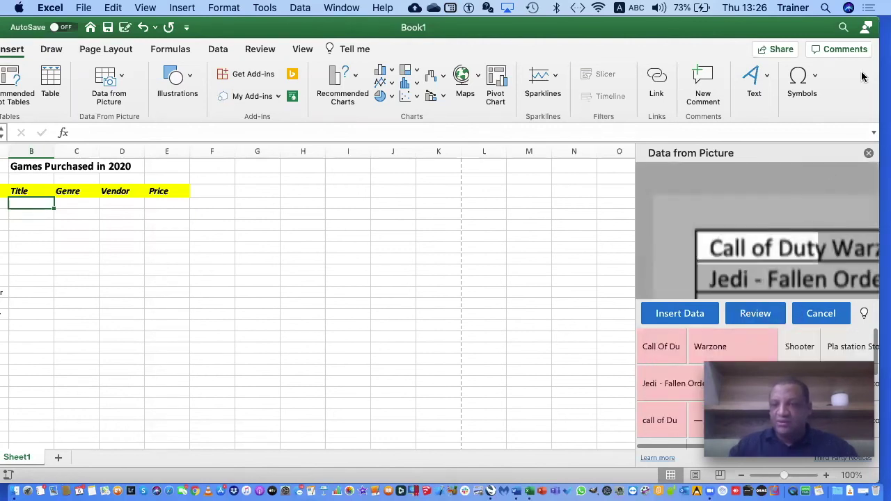
{"action": "left_click", "coordinate": [680, 347]}
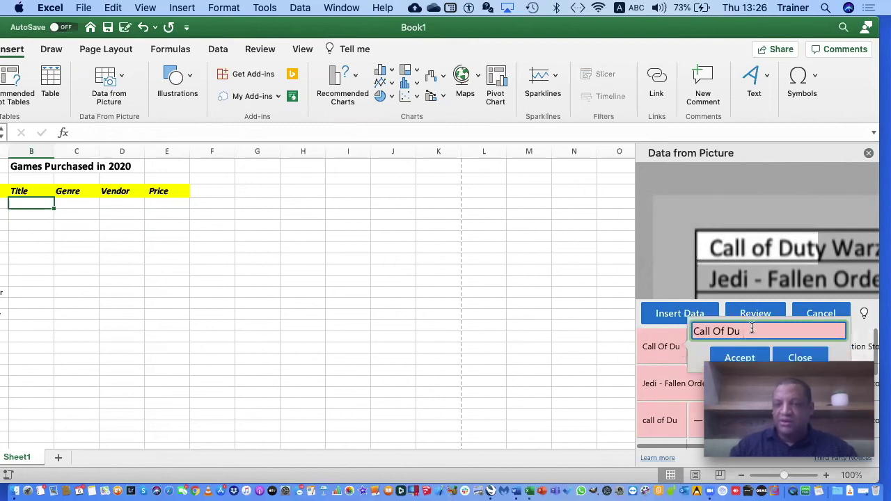
{"action": "type", "text": "ty"}
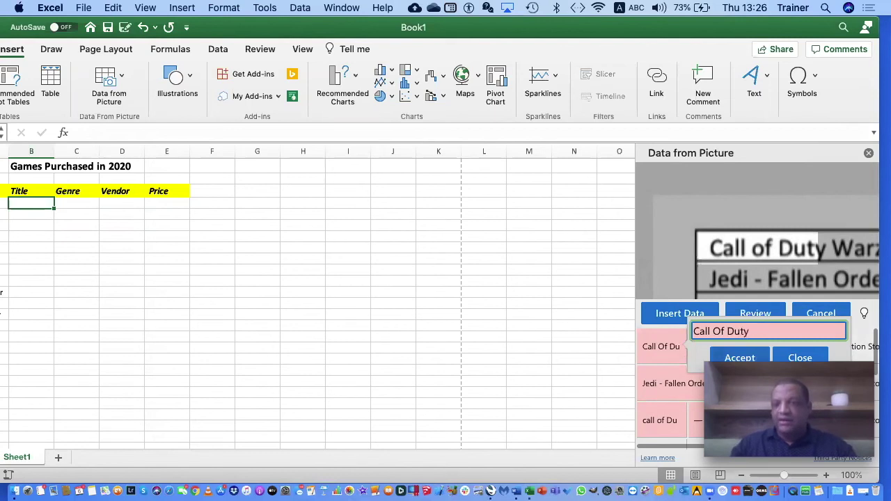
{"action": "left_click", "coordinate": [716, 356]}
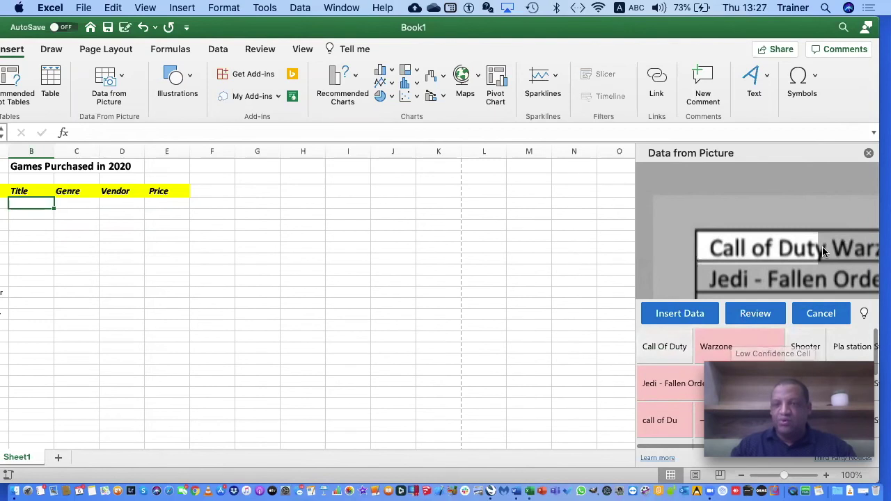
Clear the recognised cell "Warzone" in the first row of the picture data
{"action": "left_click", "coordinate": [709, 345]}
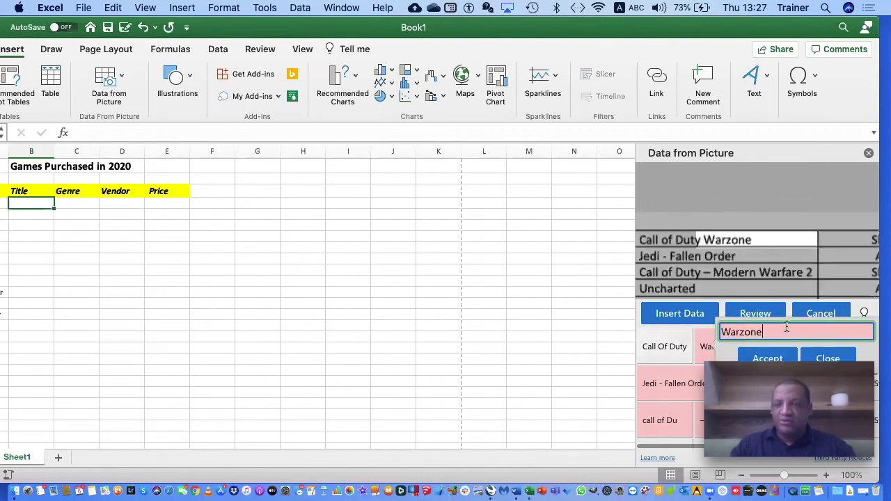
{"action": "key", "text": "BackSpace"}
{"action": "key", "text": "BackSpace"}
{"action": "key", "text": "BackSpace"}
{"action": "key", "text": "BackSpace"}
{"action": "key", "text": "BackSpace"}
{"action": "key", "text": "BackSpace"}
{"action": "key", "text": "BackSpace"}
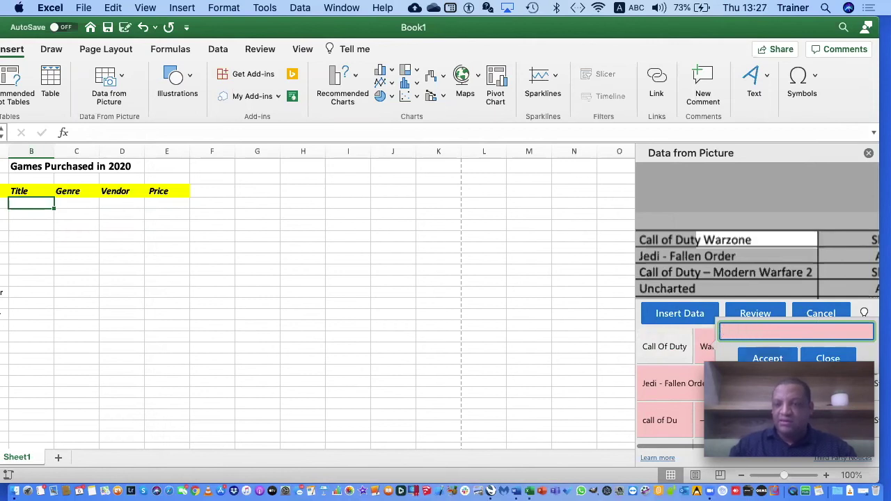
{"action": "key", "text": "Return"}
Change the first recognised cell of the picture data to "Call Of Duty-Warzone" and accept it
{"action": "left_click", "coordinate": [683, 346]}
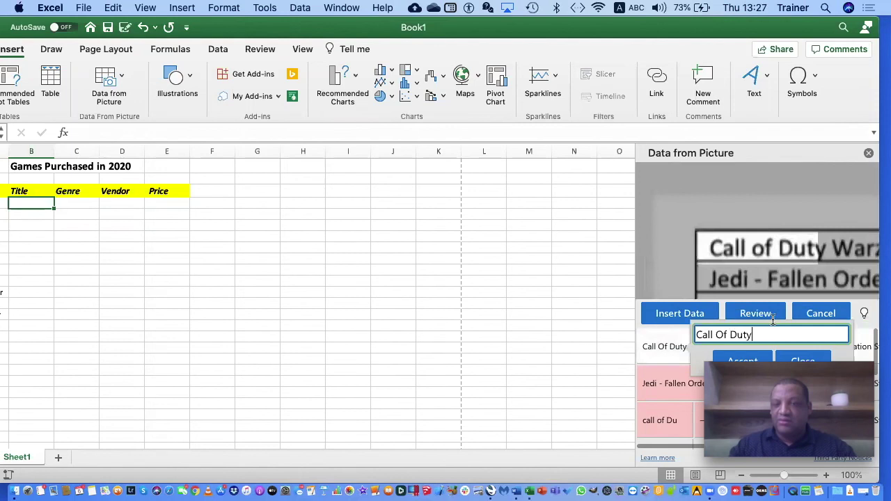
{"action": "type", "text": "-Wa"}
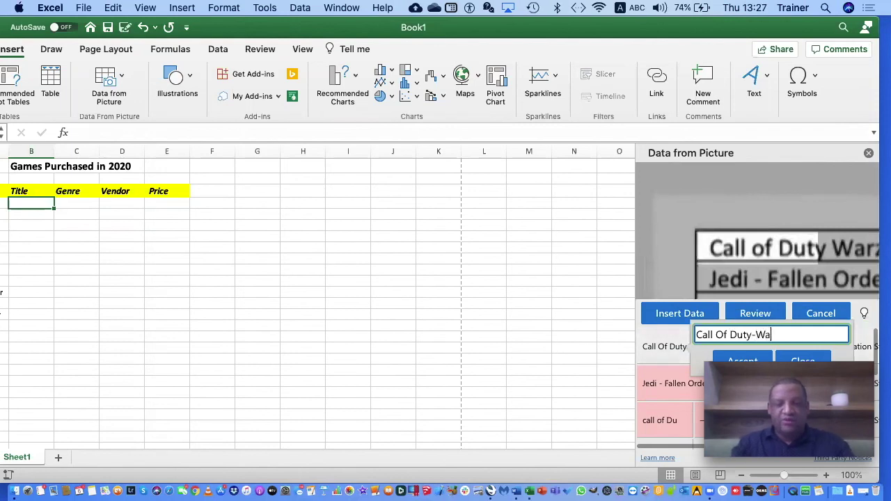
{"action": "type", "text": "rzone"}
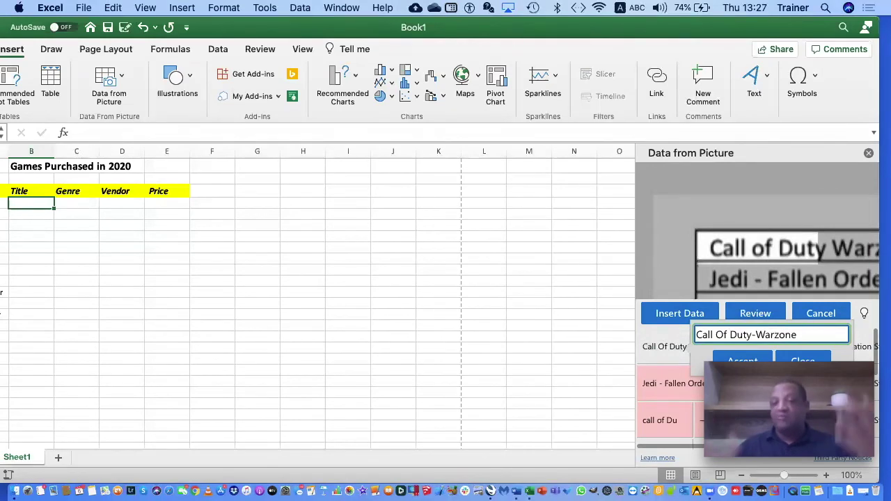
{"action": "left_click", "coordinate": [742, 360]}
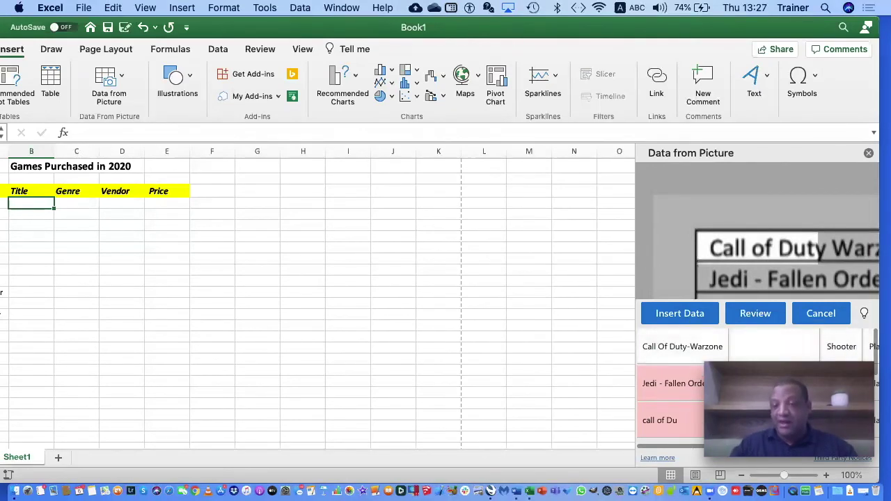
Go through the flagged values of the picture data one by one, correcting them to "call of Duty", "Destiny" and "Racing"
{"action": "scroll", "coordinate": [751, 369], "scroll_direction": "right", "scroll_amount": 2}
{"action": "scroll", "coordinate": [757, 376], "scroll_direction": "left", "scroll_amount": 1}
{"action": "scroll", "coordinate": [757, 376], "scroll_direction": "down", "scroll_amount": 2}
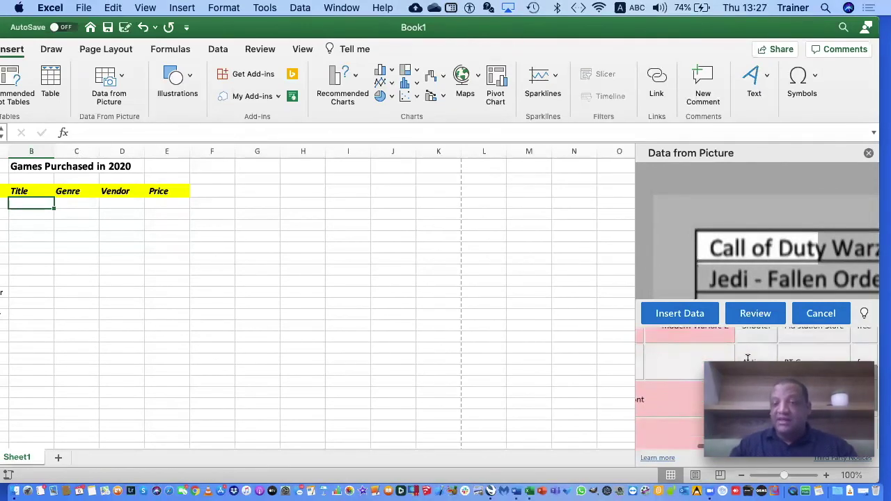
{"action": "left_click", "coordinate": [761, 315]}
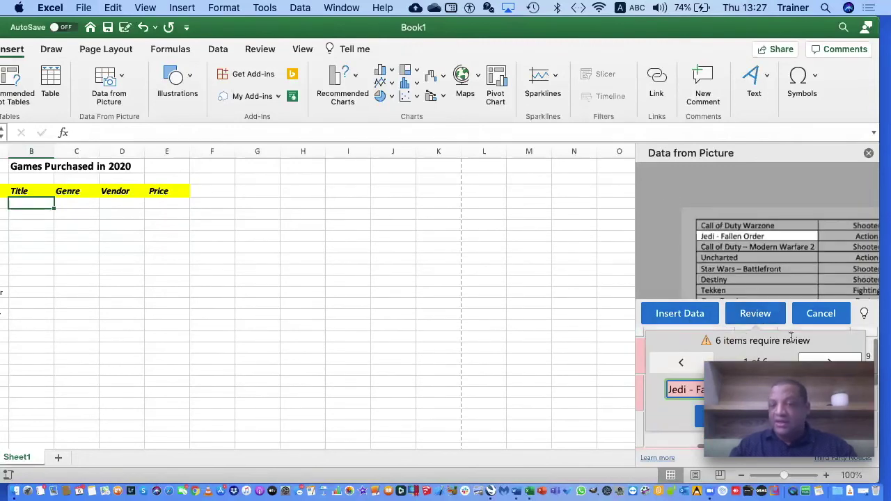
{"action": "left_click", "coordinate": [829, 361]}
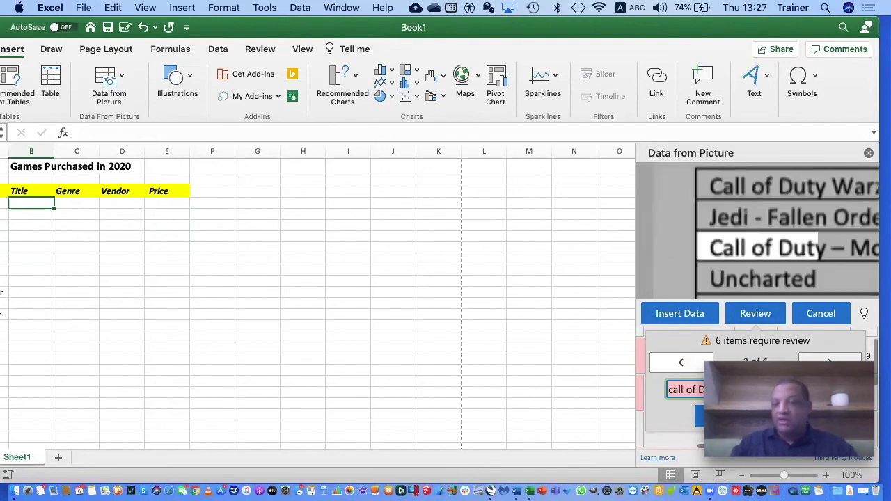
{"action": "left_click", "coordinate": [829, 362]}
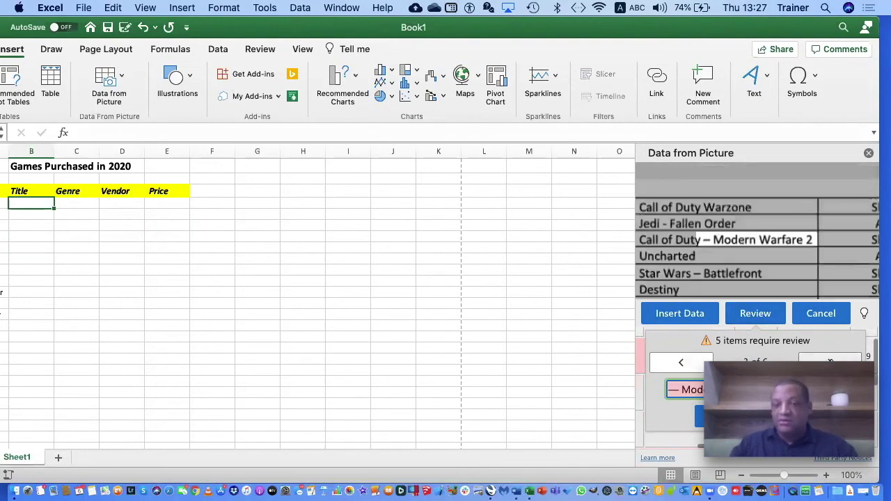
{"action": "left_click", "coordinate": [830, 362]}
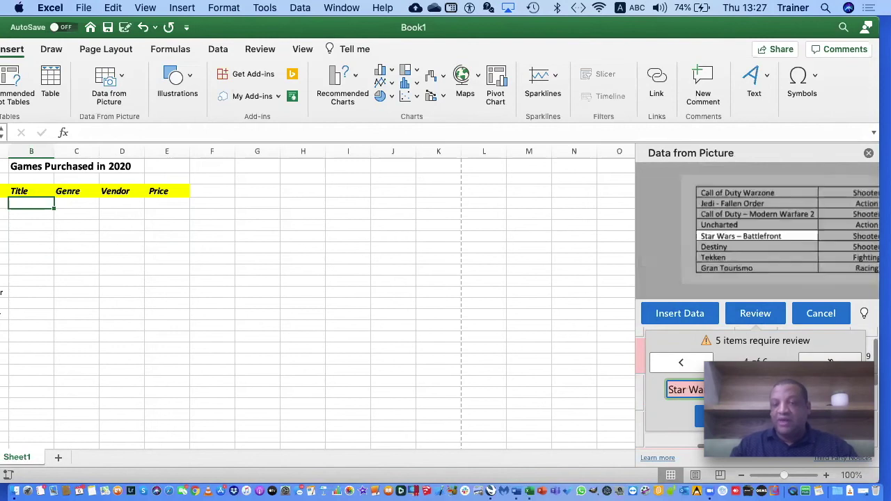
{"action": "left_click", "coordinate": [830, 362]}
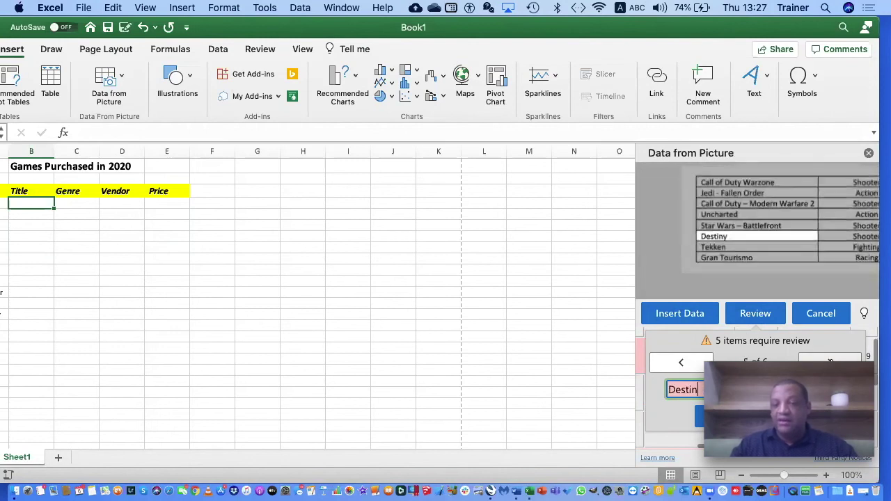
{"action": "left_click", "coordinate": [829, 362]}
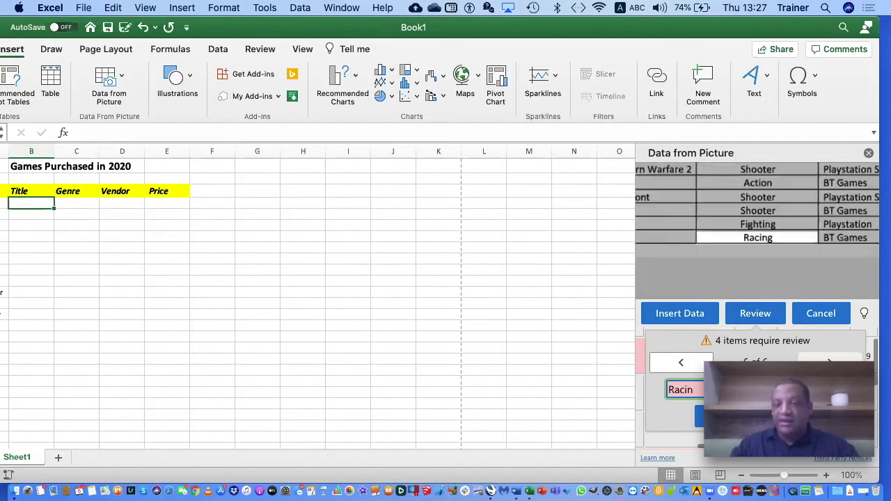
{"action": "type", "text": "g"}
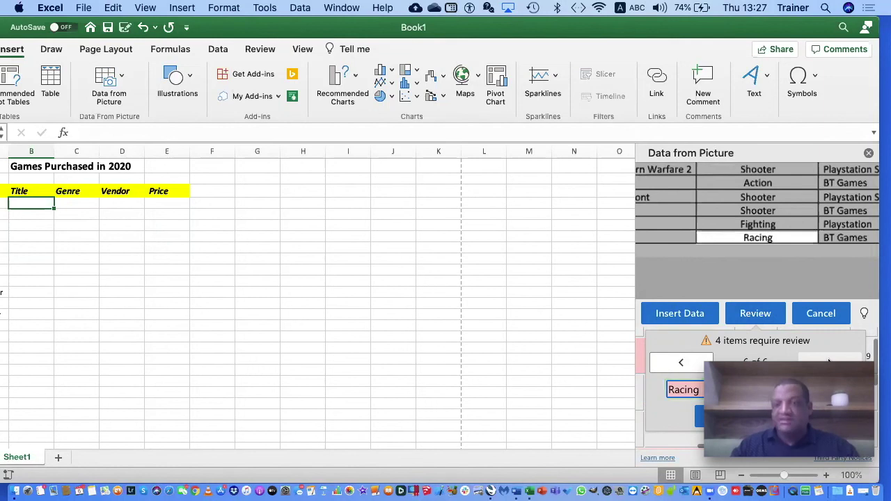
Accept the remaining flagged values of the picture data and complete the last one as "Racing"
{"action": "left_click", "coordinate": [675, 315]}
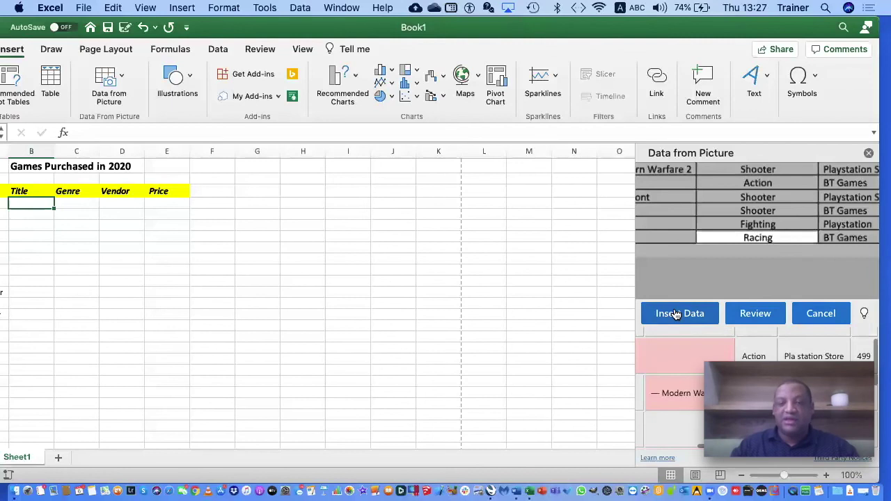
{"action": "left_click", "coordinate": [675, 314]}
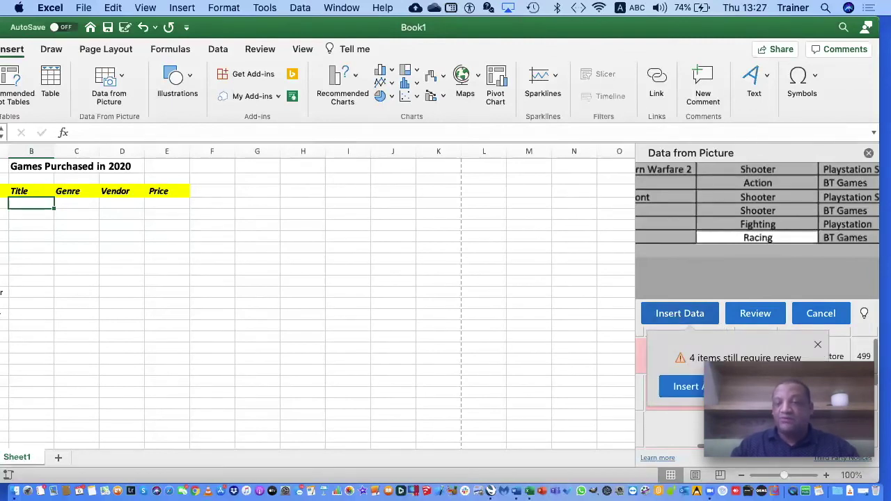
{"action": "left_click", "coordinate": [755, 313]}
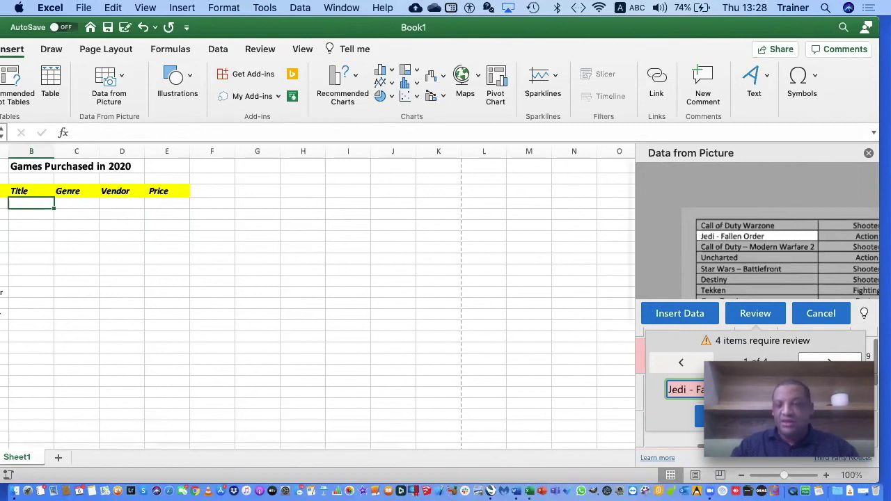
{"action": "key", "text": "Return"}
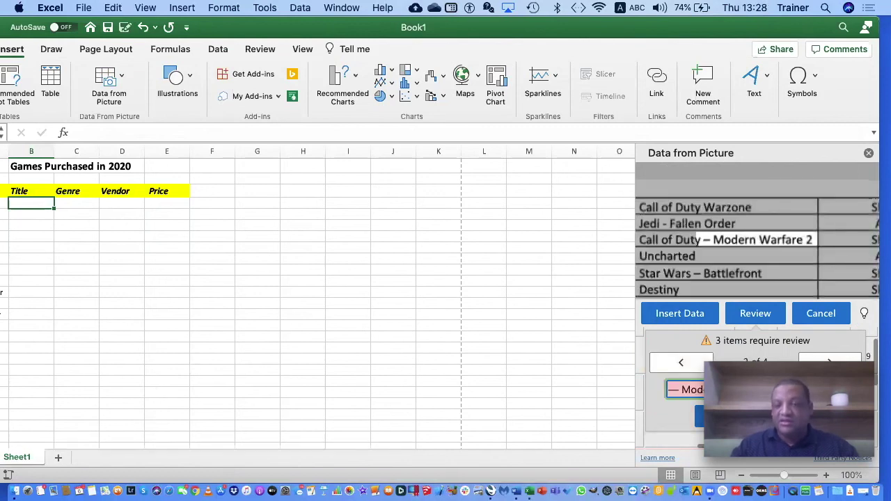
{"action": "key", "text": "Return"}
{"action": "key", "text": "Return"}
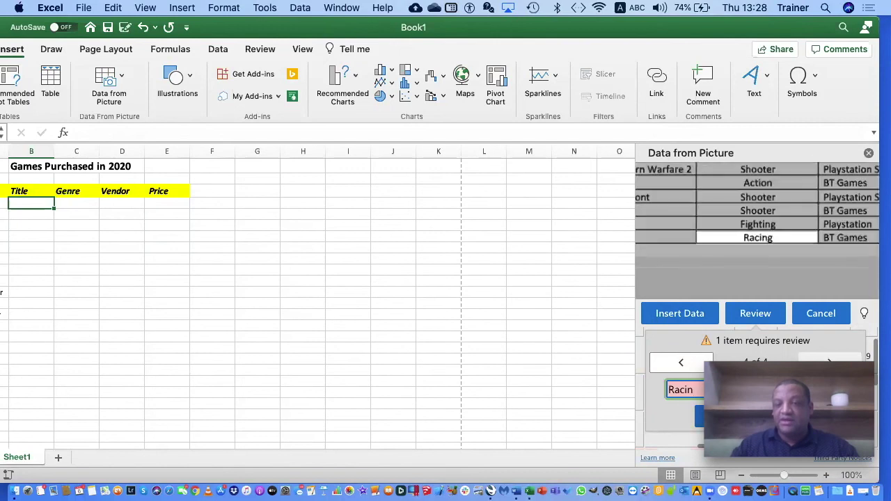
{"action": "key", "text": "Return"}
{"action": "type", "text": "g"}
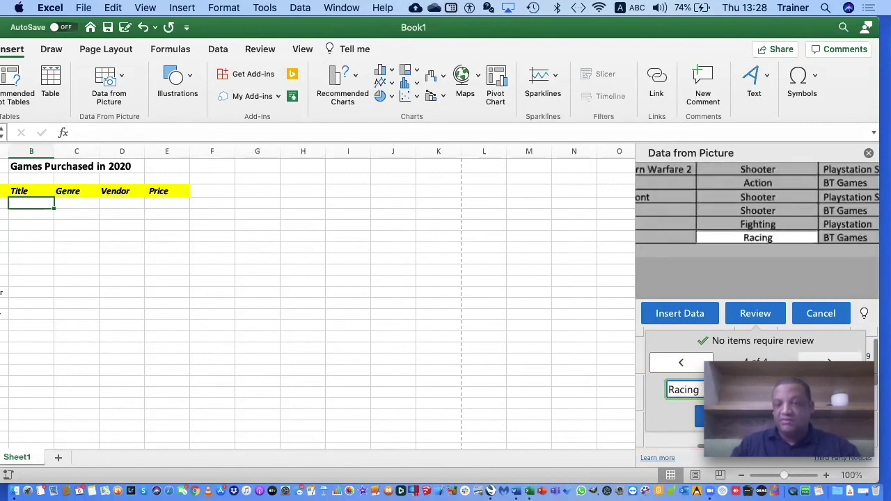
Insert the reviewed picture data into the sheet starting at cell B4 and reposition the workbook window
{"action": "left_click", "coordinate": [688, 313]}
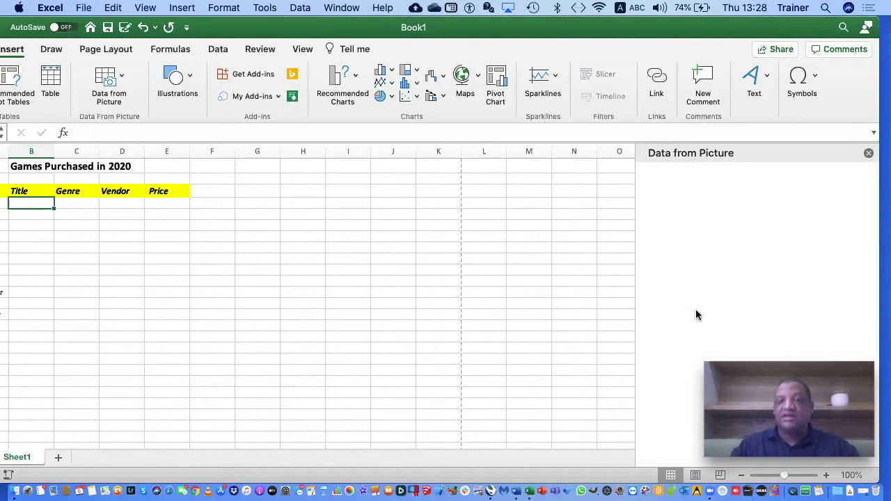
{"action": "double_click", "coordinate": [768, 28]}
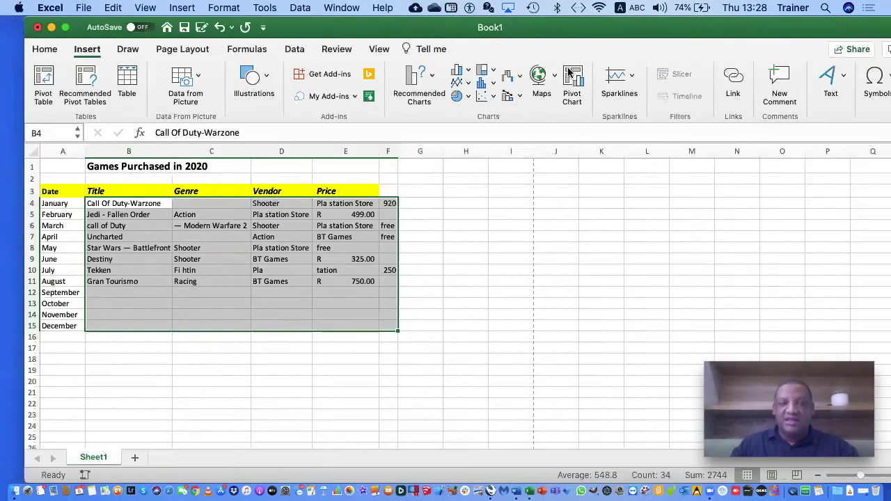
{"action": "left_click_drag", "start_coordinate": [749, 31], "coordinate": [882, 25]}
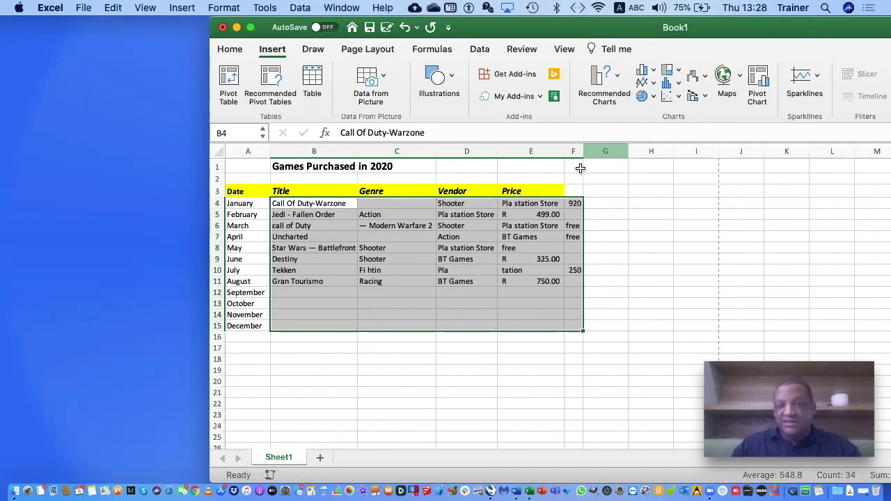
Widen column F and replace the "free" entries in cells F6 and F7 with 0
{"action": "left_click_drag", "start_coordinate": [583, 151], "coordinate": [613, 151]}
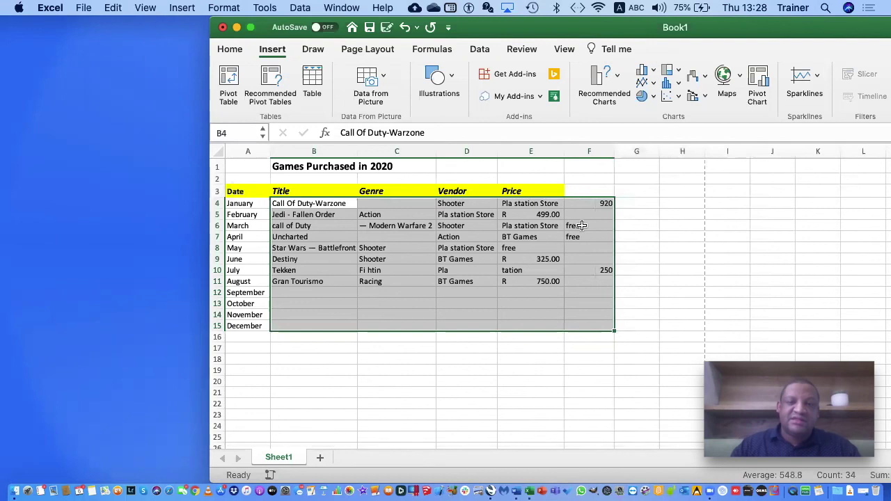
{"action": "type", "text": "0"}
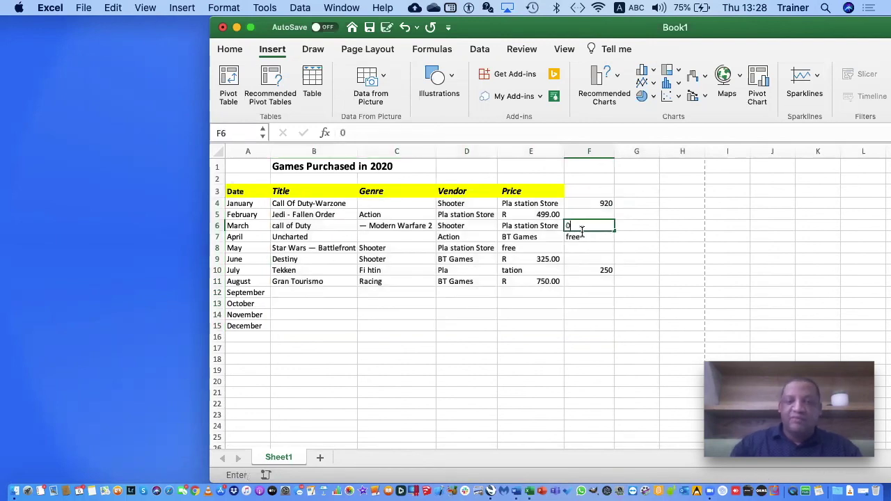
{"action": "left_click", "coordinate": [590, 237]}
{"action": "key", "text": "Delete"}
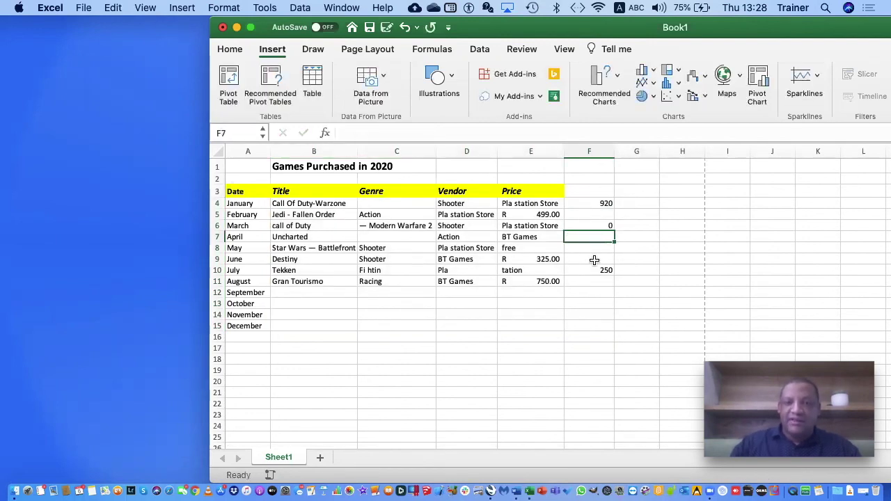
{"action": "type", "text": "0"}
{"action": "left_click", "coordinate": [592, 302]}
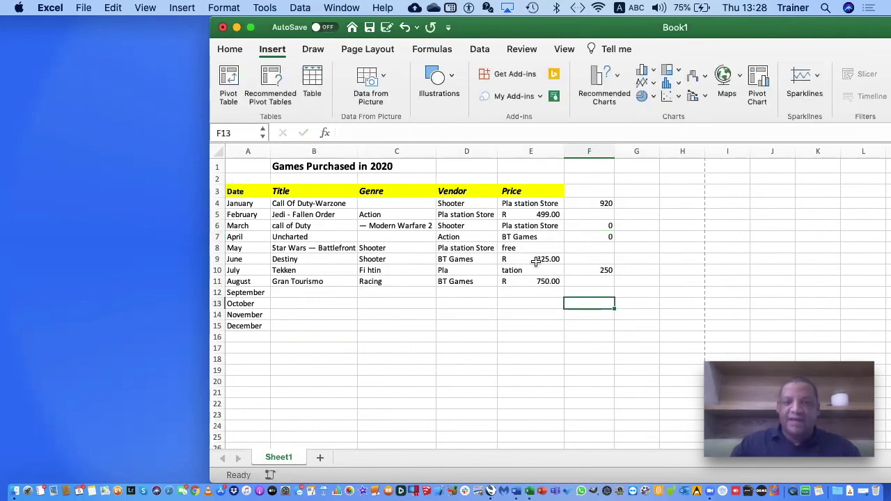
Clear "free" from cell E8 and move the vendor "Pla station Store" from D8 into it
{"action": "left_click", "coordinate": [522, 247]}
{"action": "key", "text": "Delete"}
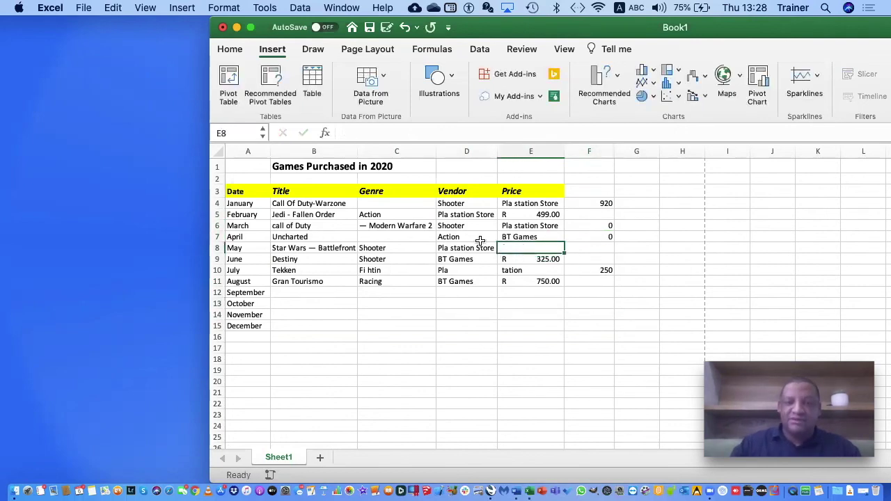
{"action": "left_click", "coordinate": [479, 246]}
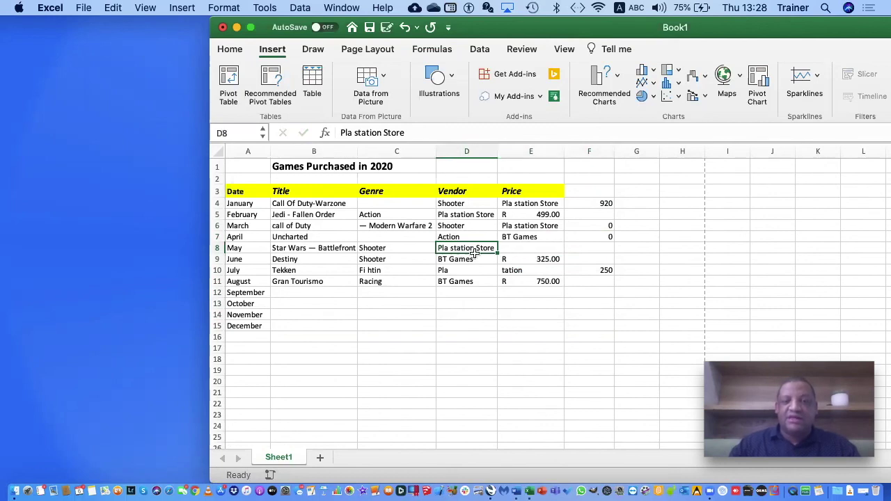
{"action": "key", "text": "super+c"}
{"action": "left_click", "coordinate": [529, 250]}
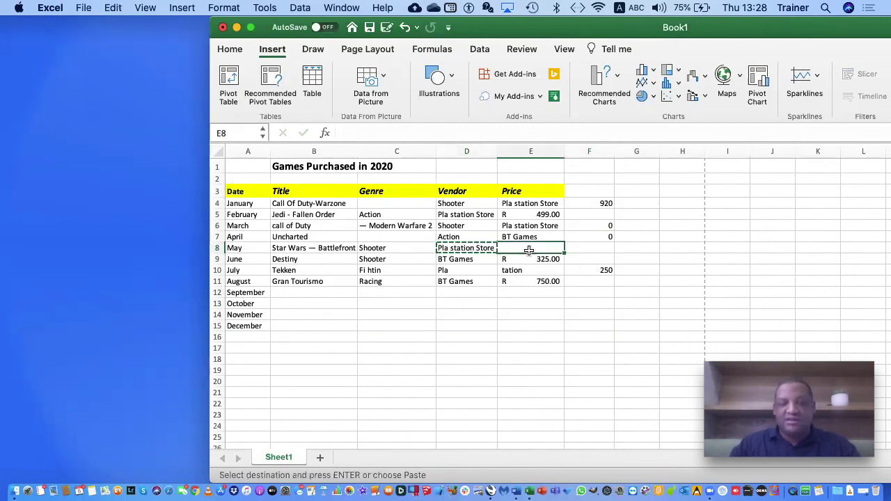
{"action": "key", "text": "super+v"}
{"action": "left_click", "coordinate": [465, 216]}
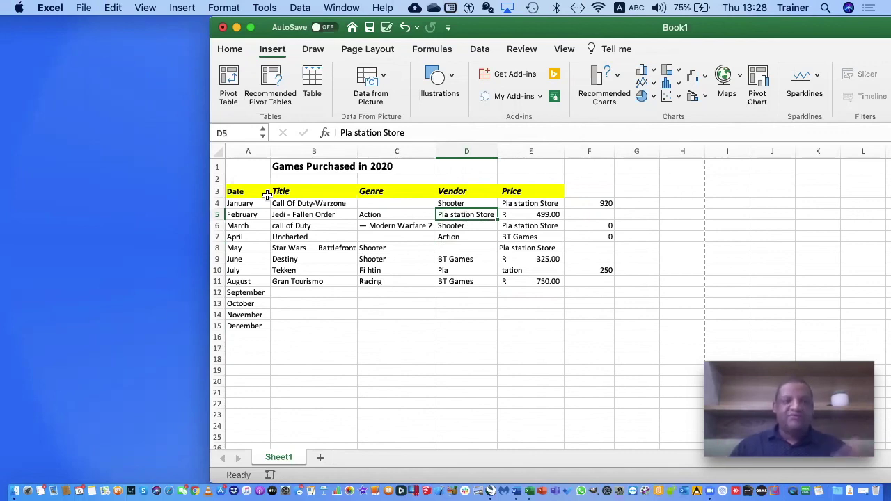
Clear all the imported game data from cells B4 to F11
{"action": "left_click_drag", "start_coordinate": [293, 203], "coordinate": [526, 292]}
{"action": "left_click_drag", "start_coordinate": [586, 273], "coordinate": [587, 283]}
{"action": "key", "text": "super+z"}
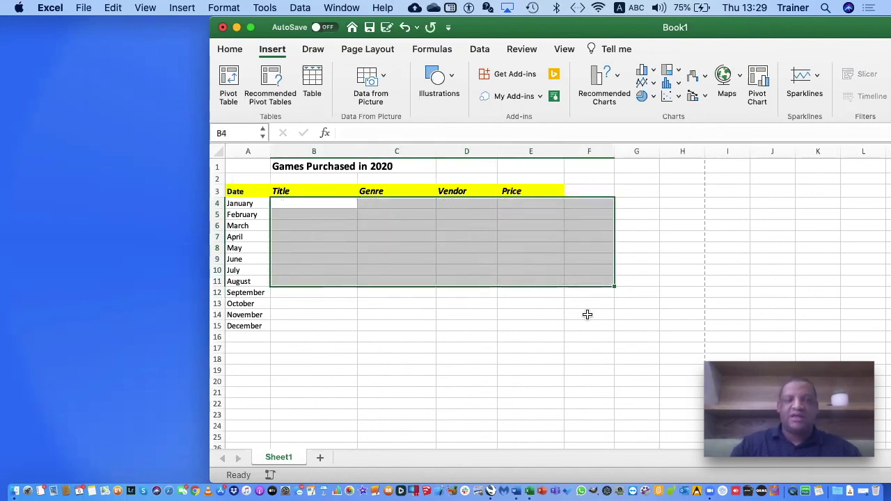
Import the data from "Screenshot 2020-08-06 at 03.43.21.png" at cell F14, inserting it without reviewing the flagged items
{"action": "left_click", "coordinate": [587, 314]}
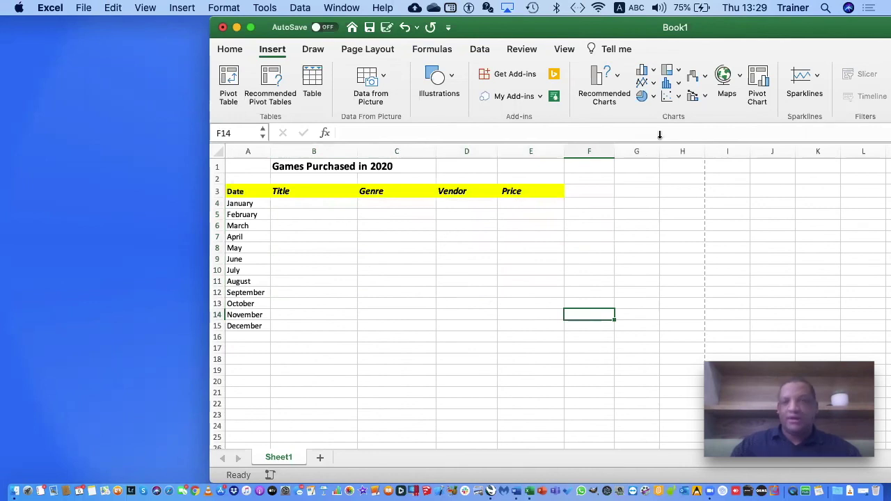
{"action": "left_click", "coordinate": [370, 91]}
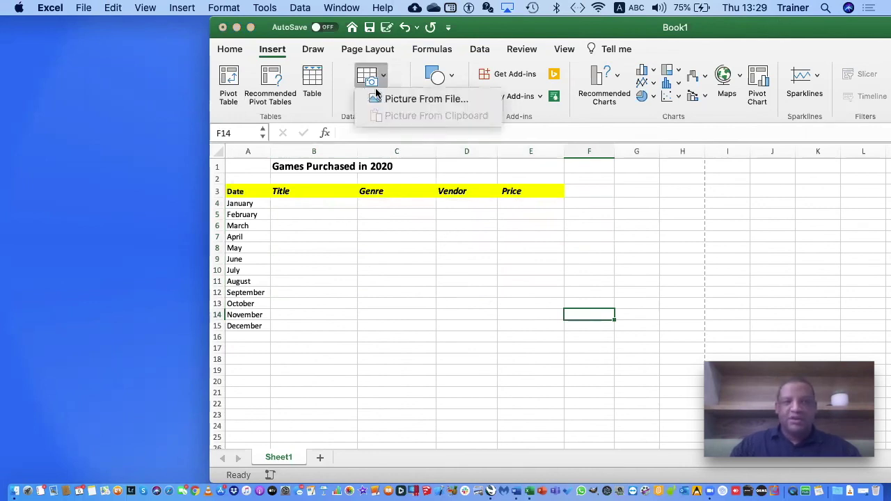
{"action": "left_click", "coordinate": [391, 99]}
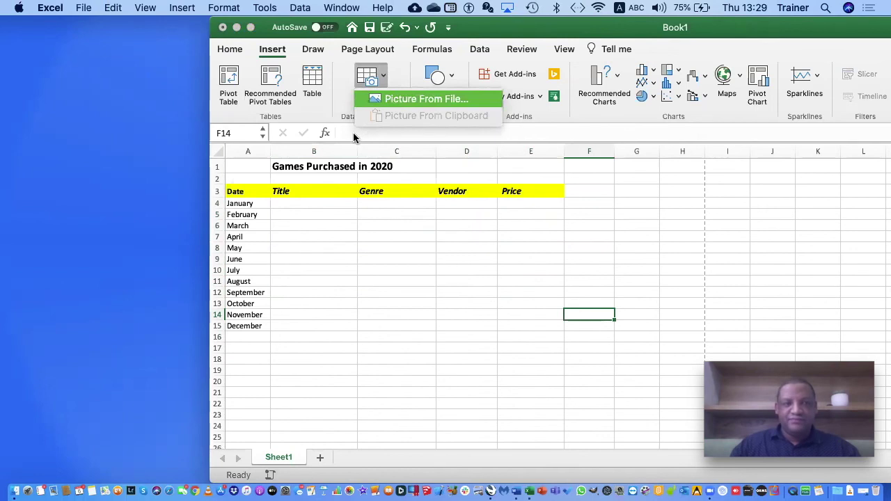
{"action": "left_click", "coordinate": [353, 132]}
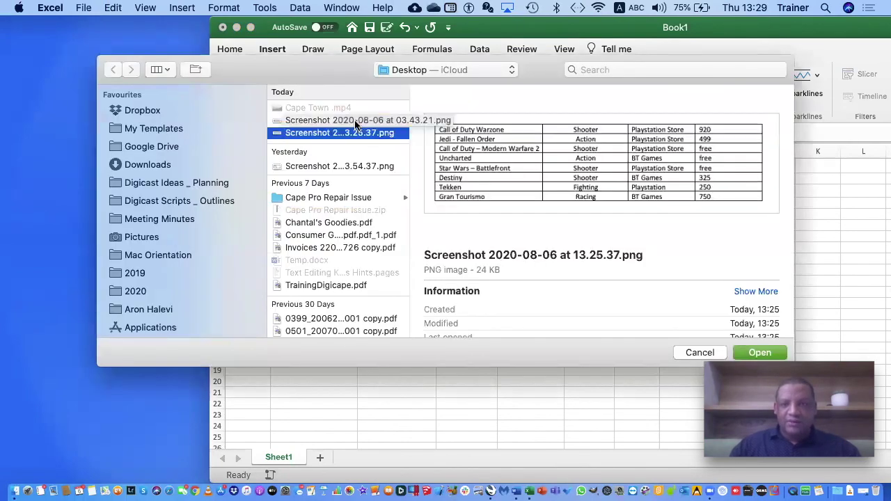
{"action": "left_click", "coordinate": [354, 120]}
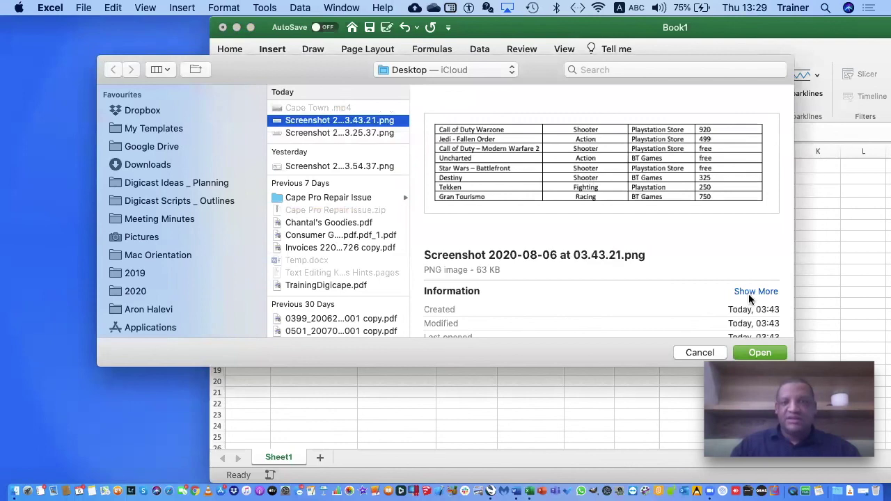
{"action": "left_click", "coordinate": [759, 352]}
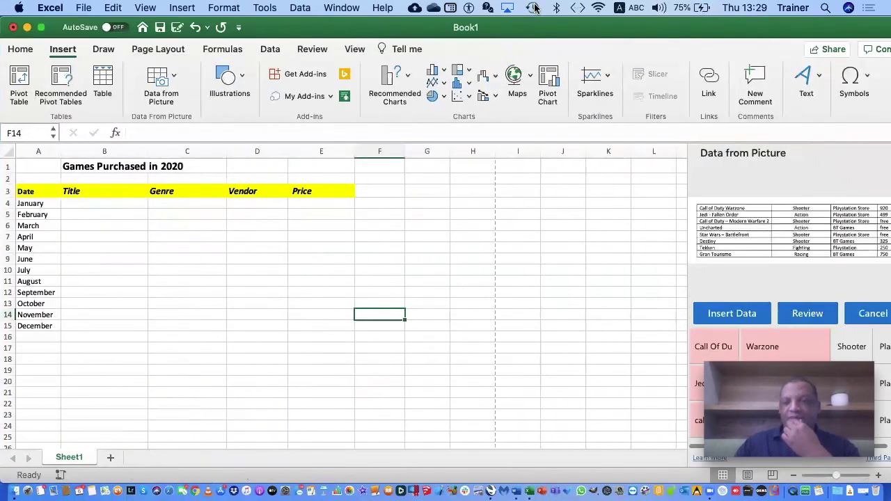
{"action": "left_click", "coordinate": [649, 313]}
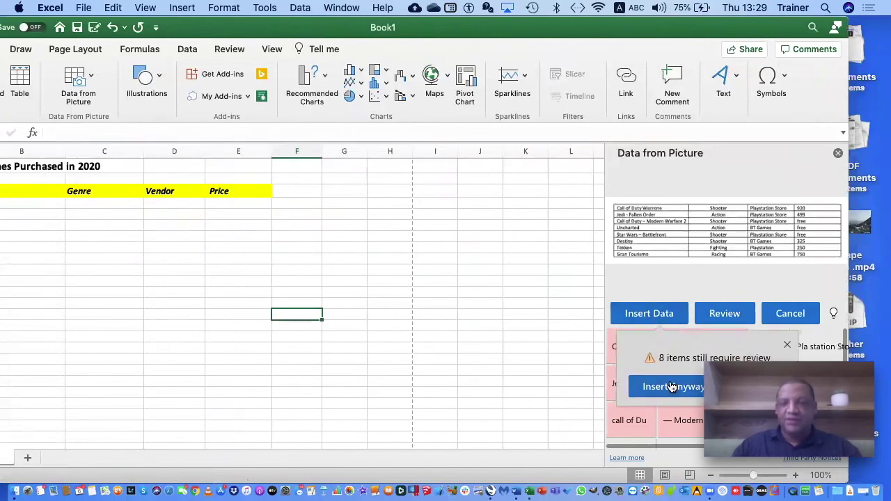
{"action": "left_click", "coordinate": [672, 387]}
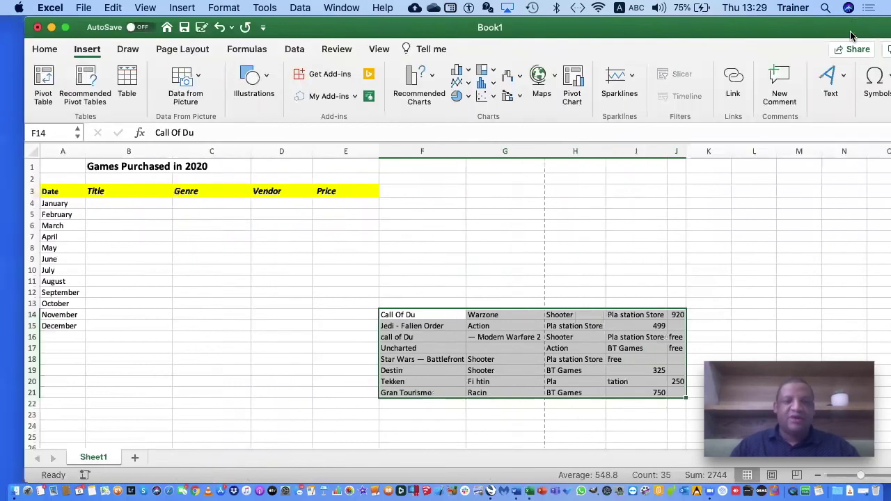
Clear the imported picture data from cells F14 to J21
{"action": "left_click", "coordinate": [451, 314]}
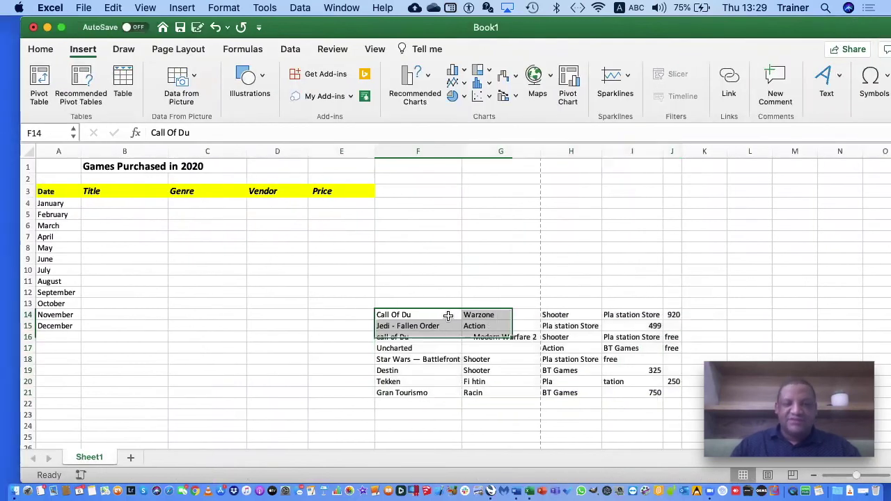
{"action": "left_click", "coordinate": [670, 392], "text": "shift"}
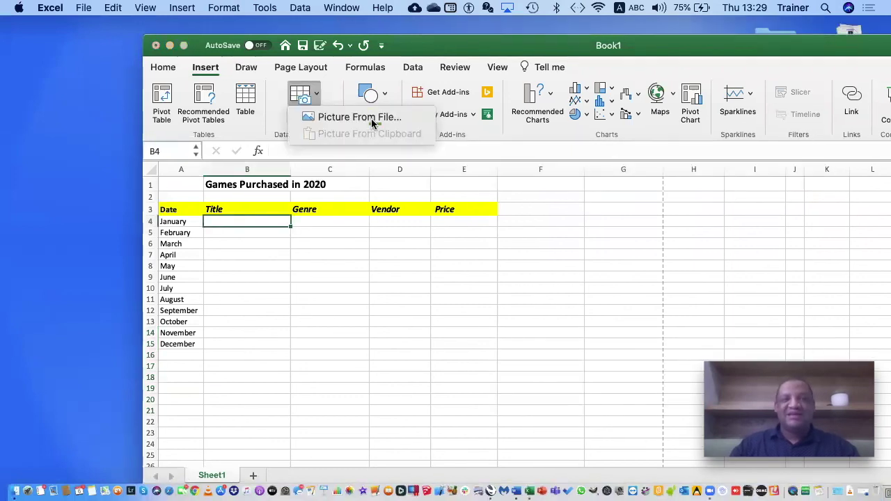
Load the picture file "Screenshot 2020-08-06 at 03.43.21.png" for data import with cell B4 as the destination
{"action": "left_click", "coordinate": [372, 124]}
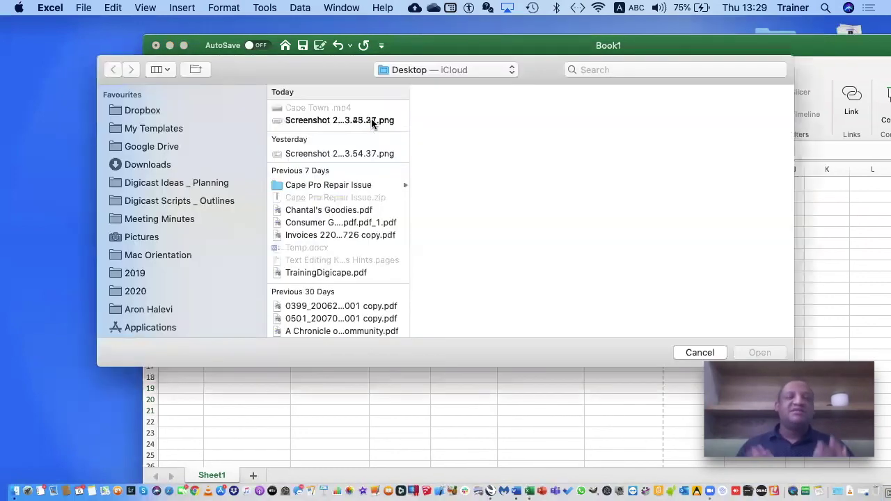
{"action": "left_click", "coordinate": [371, 120]}
{"action": "left_click", "coordinate": [760, 353]}
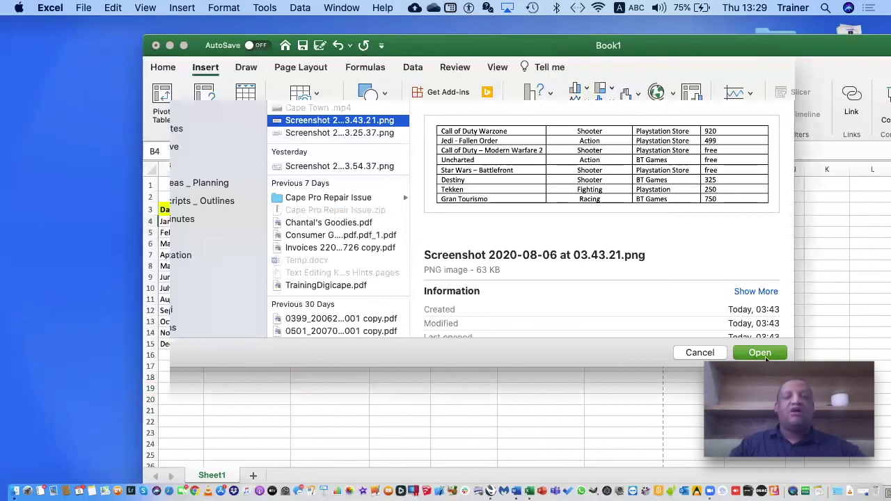